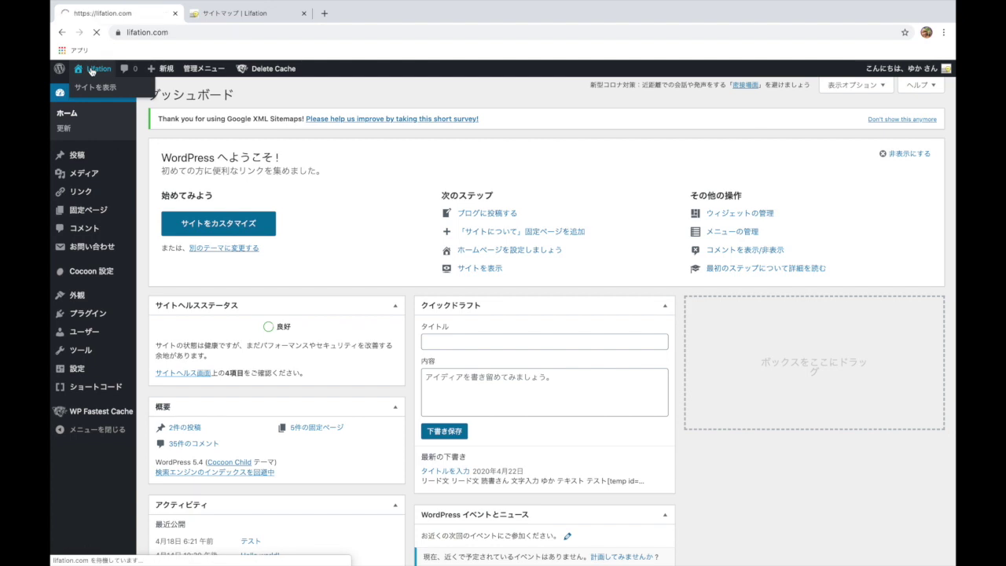
Look over the site's front page, from the header and menu down to the list of posts.
scroll(345, 306, down, 2)
scroll(344, 306, down, 5)
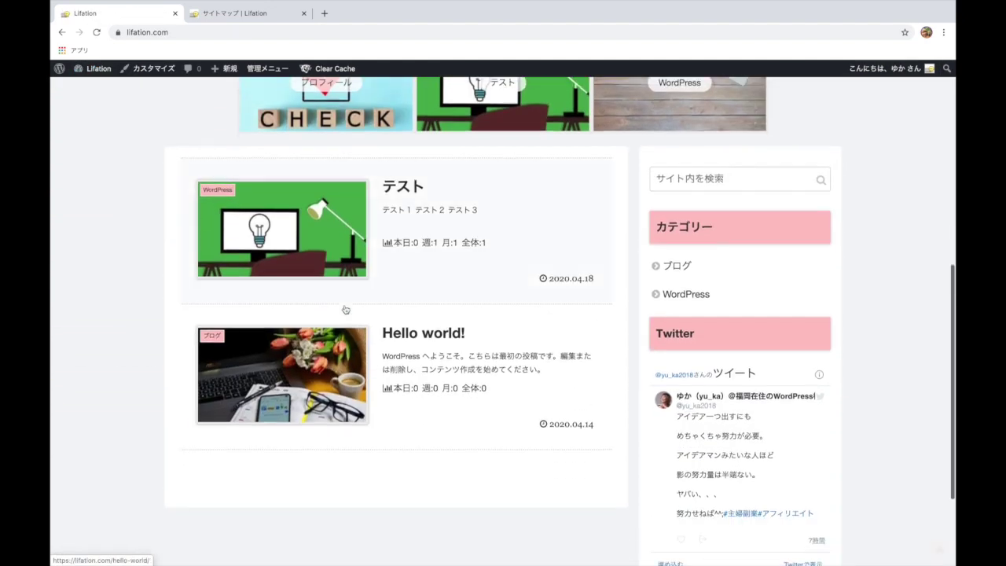
scroll(344, 306, up, 6)
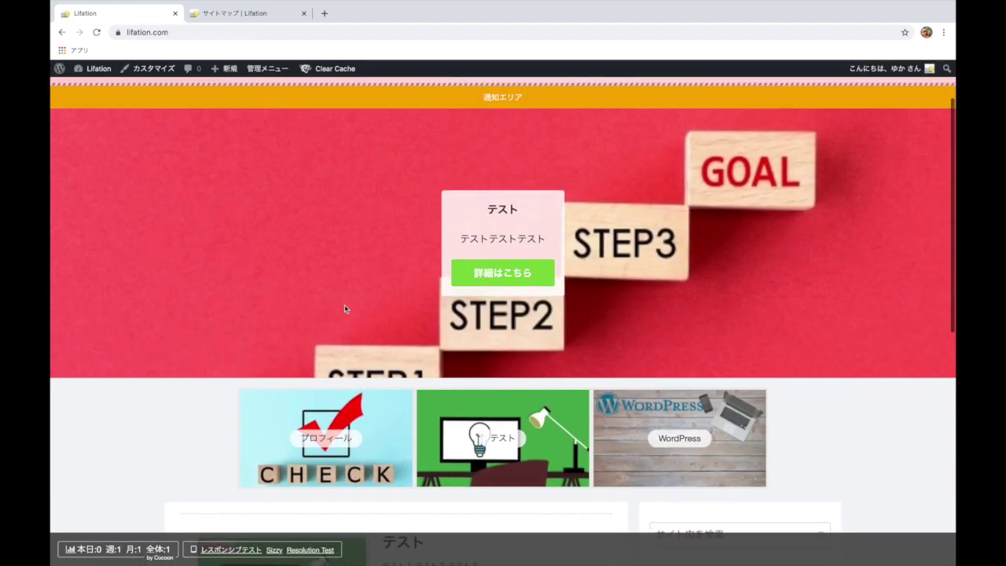
scroll(344, 308, up, 2)
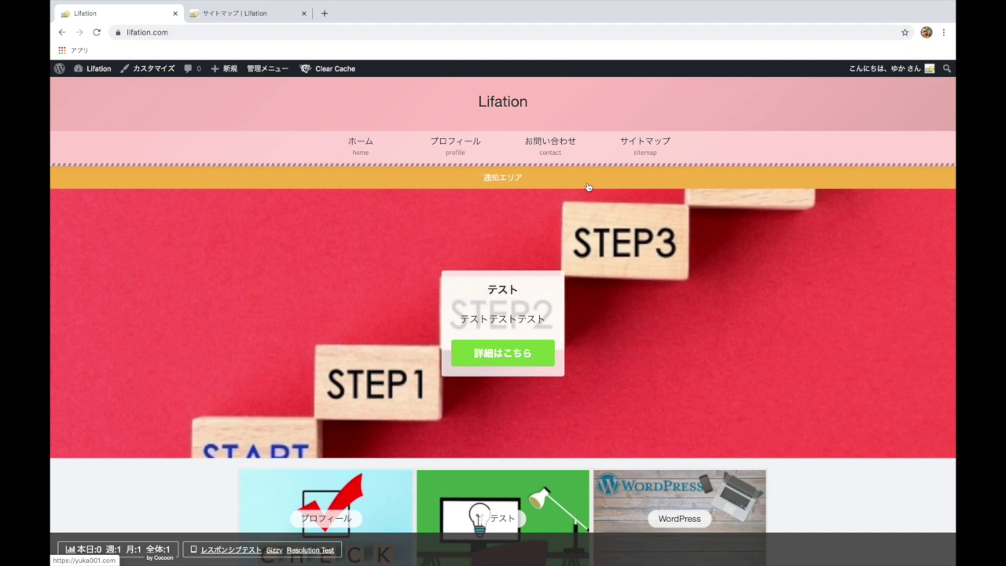
Open the public サイトマップ page and examine its 固定ページ, 記事一覧 and カテゴリー sections.
click(645, 144)
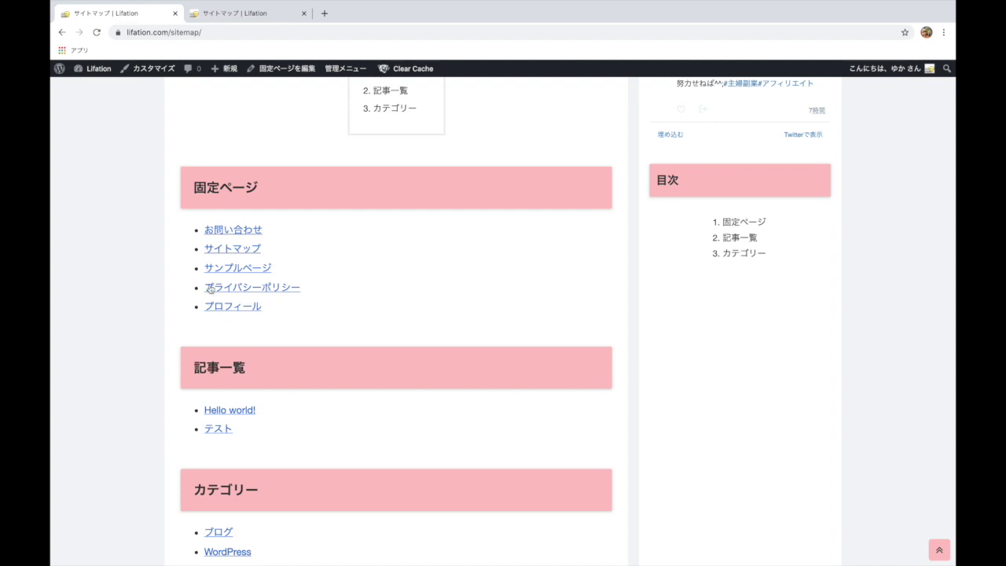
scroll(267, 330, down, 3)
scroll(267, 330, up, 10)
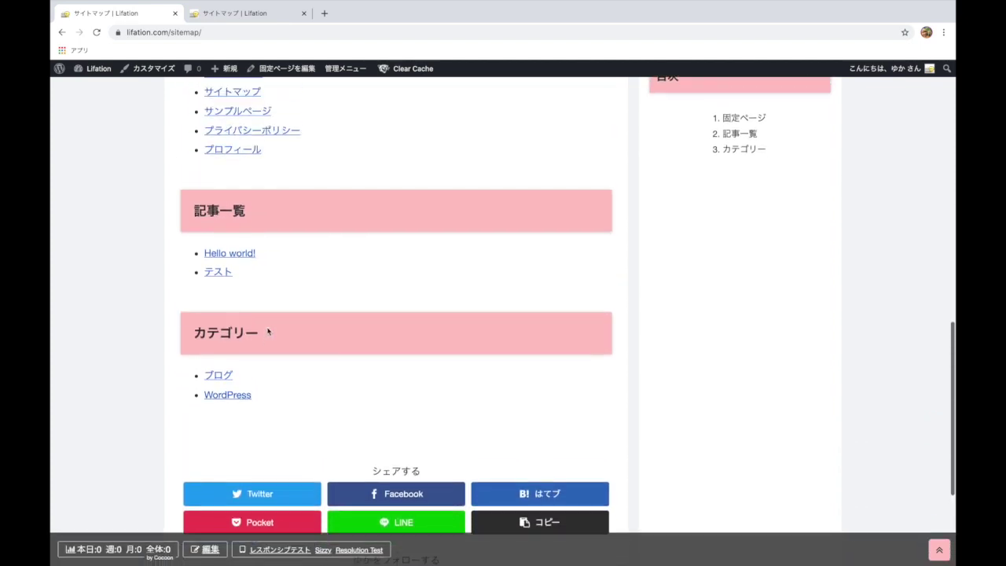
scroll(277, 260, up, 2)
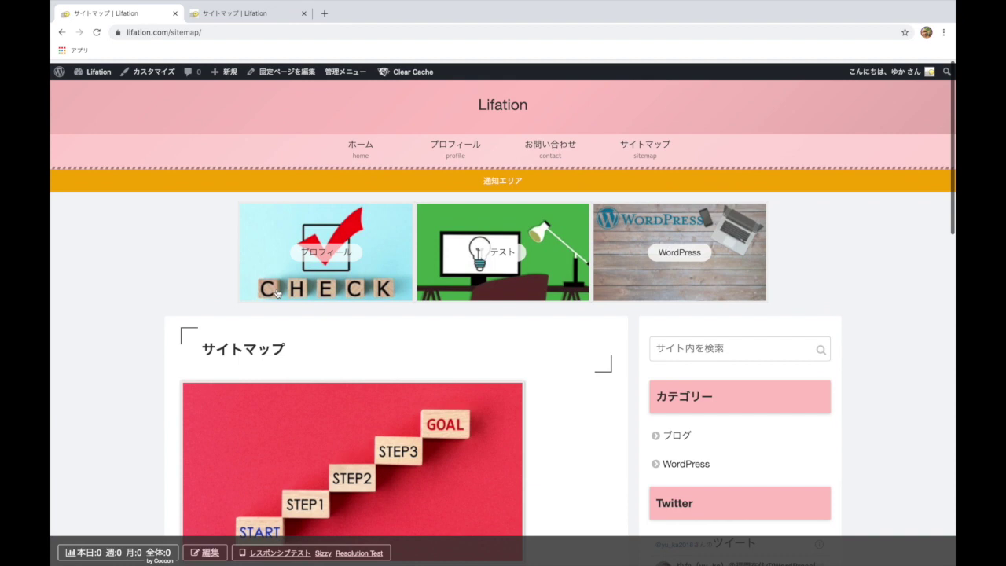
scroll(336, 388, down, 2)
scroll(337, 389, down, 2)
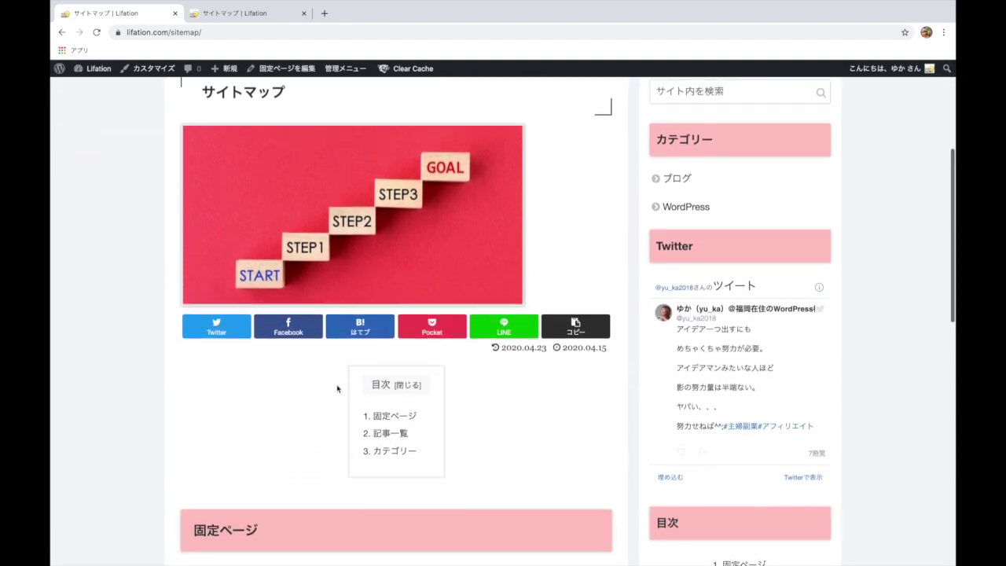
scroll(274, 437, down, 3)
scroll(275, 439, down, 5)
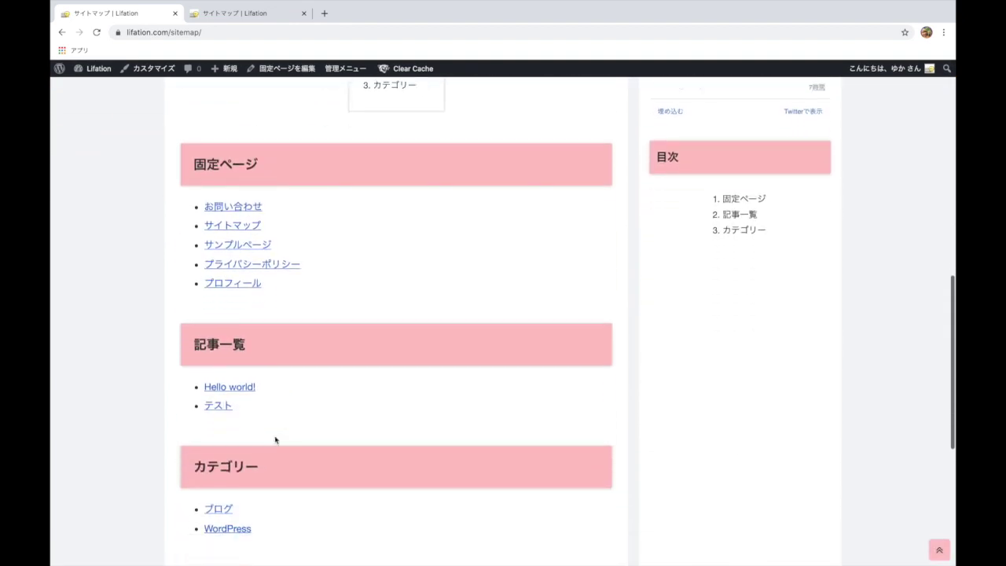
scroll(214, 432, up, 4)
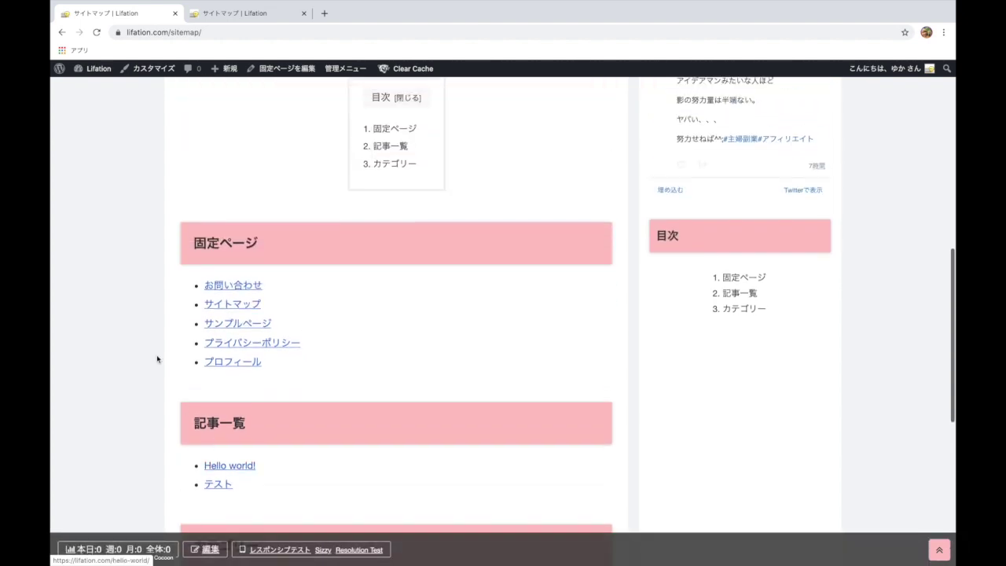
scroll(212, 402, down, 4)
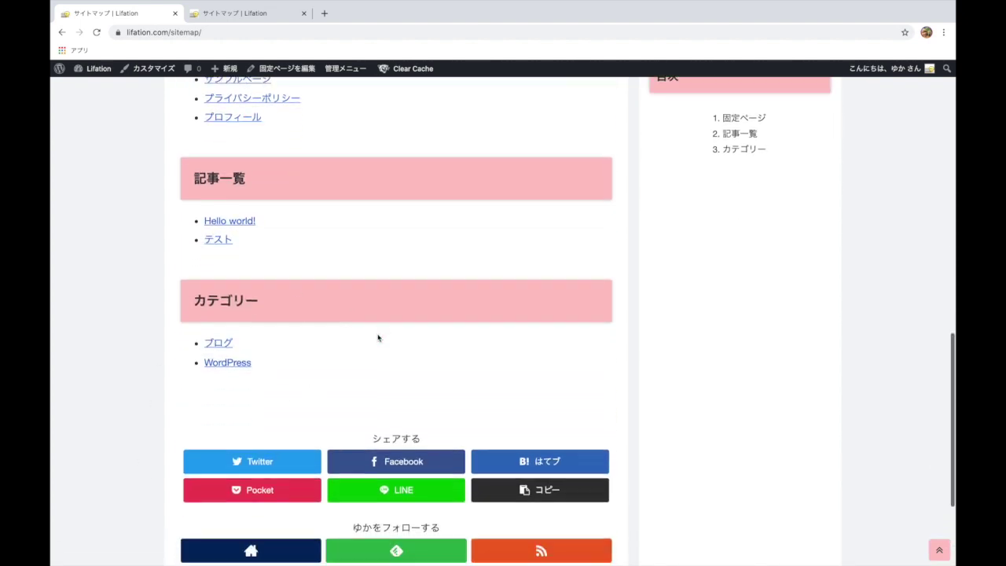
scroll(377, 338, down, 3)
scroll(472, 248, up, 15)
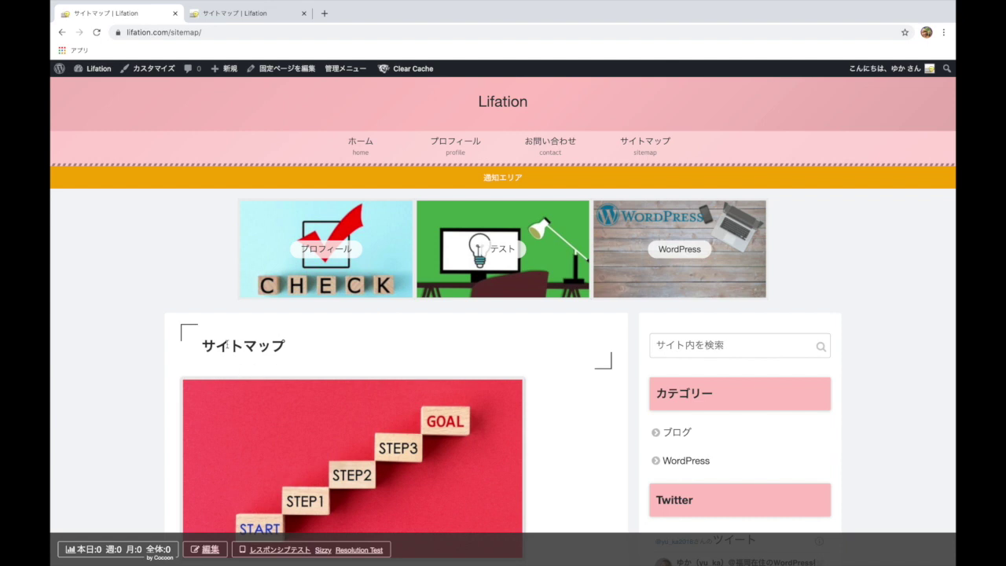
Highlight the サイトマップ page's title and look at the featured image beneath it.
drag(210, 345, 292, 347)
click(314, 346)
scroll(448, 372, down, 1)
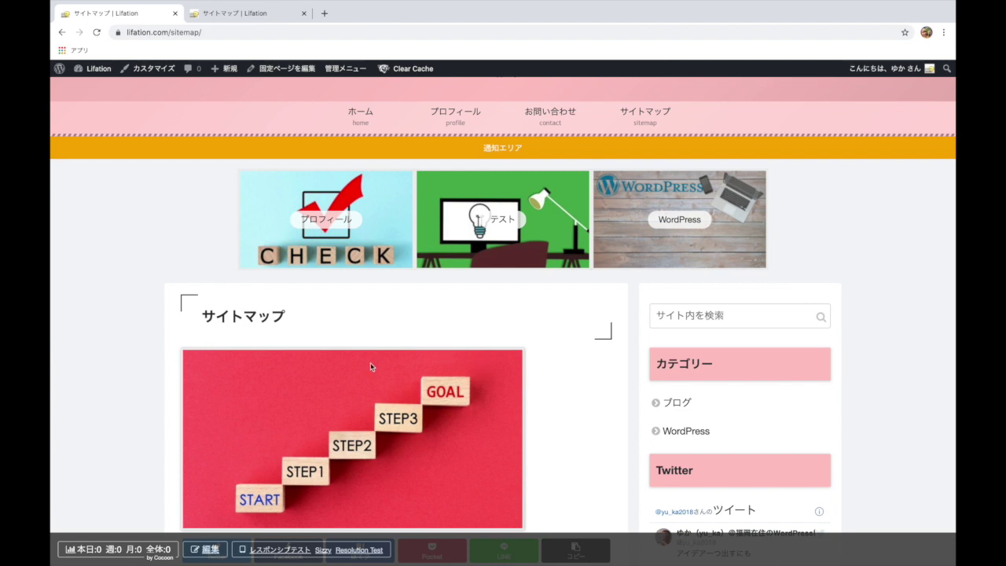
scroll(371, 366, down, 1)
scroll(377, 359, up, 2)
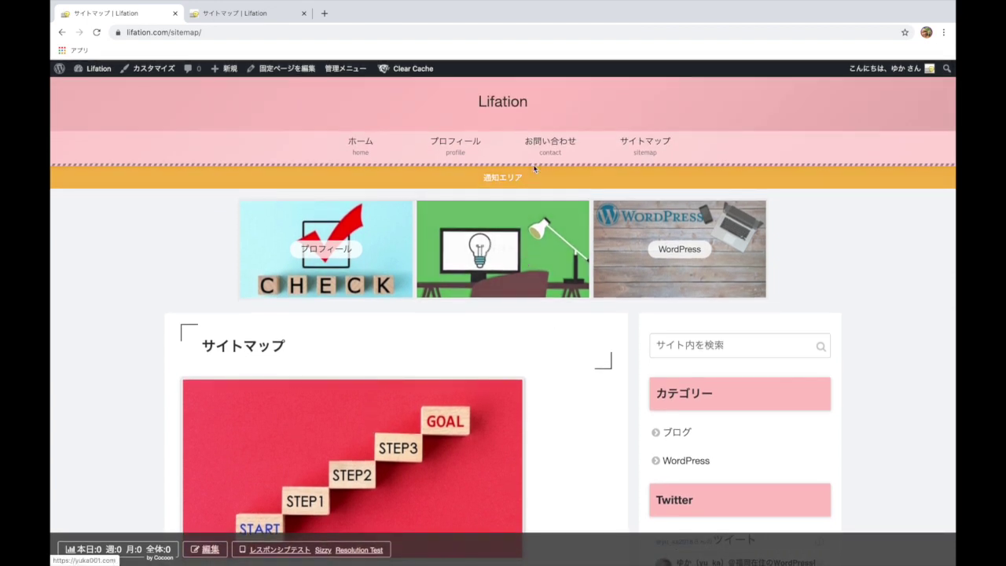
Open the public お問い合わせ page and examine its title, featured image and content area.
click(550, 143)
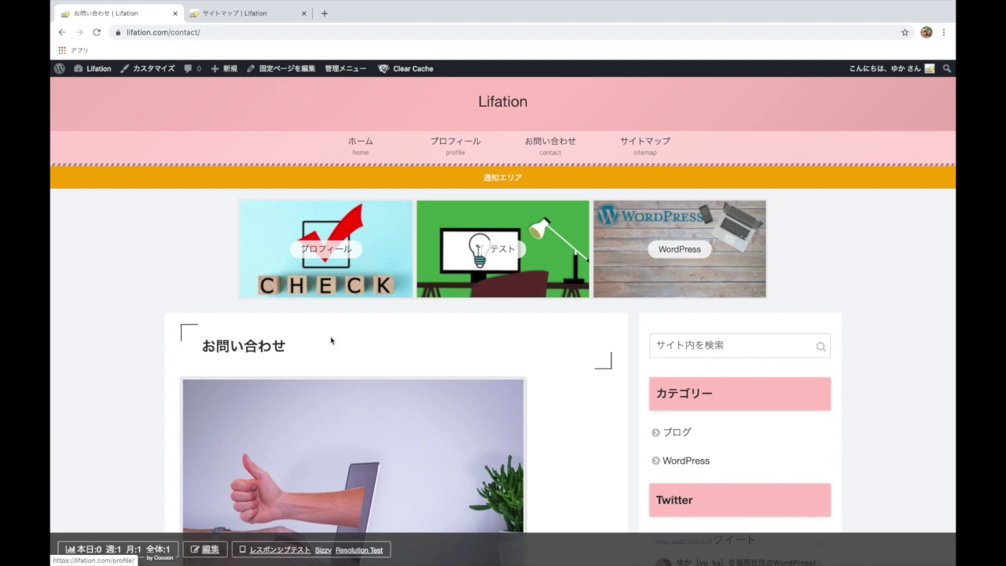
scroll(331, 340, down, 6)
scroll(344, 284, up, 3)
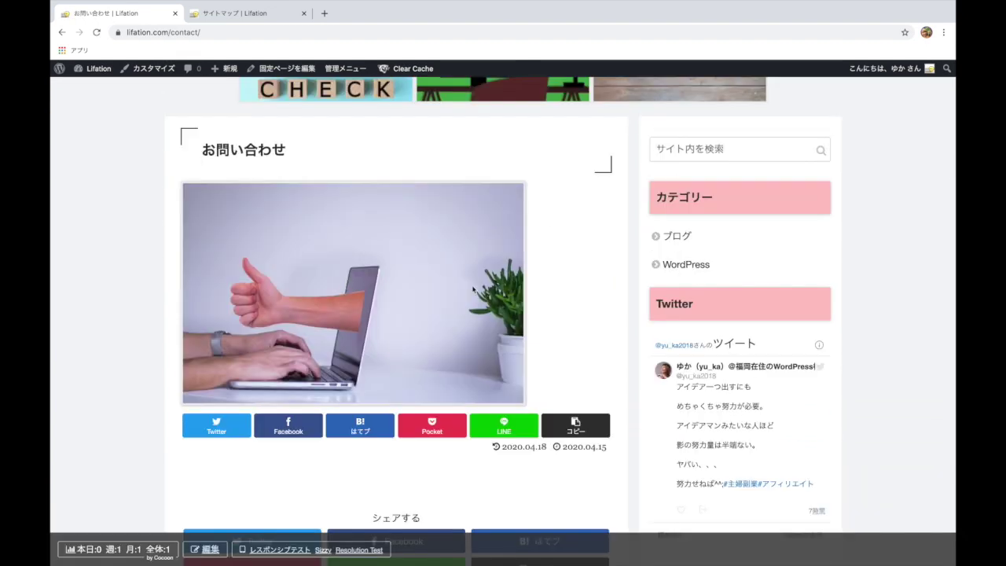
drag(203, 150, 283, 148)
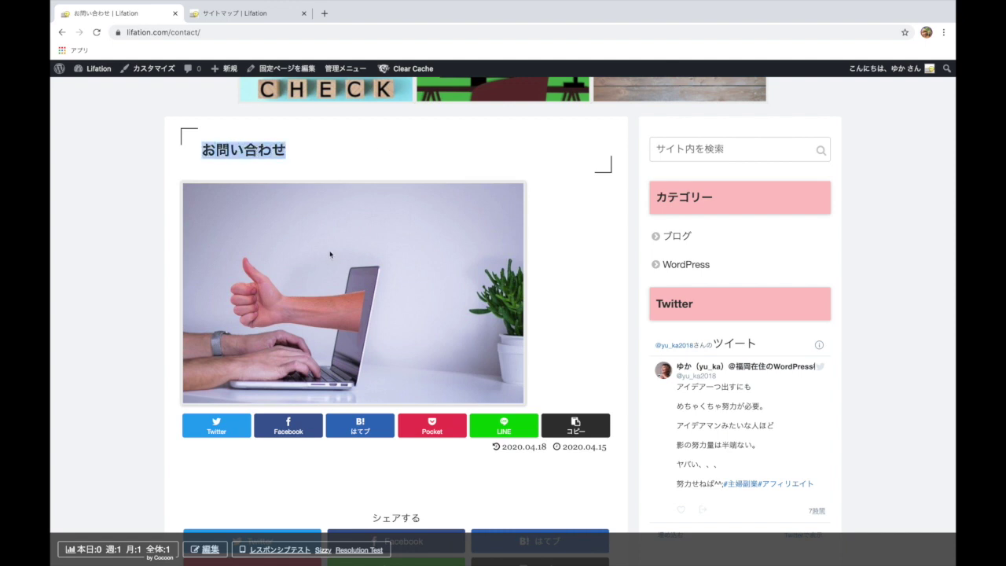
scroll(330, 254, down, 1)
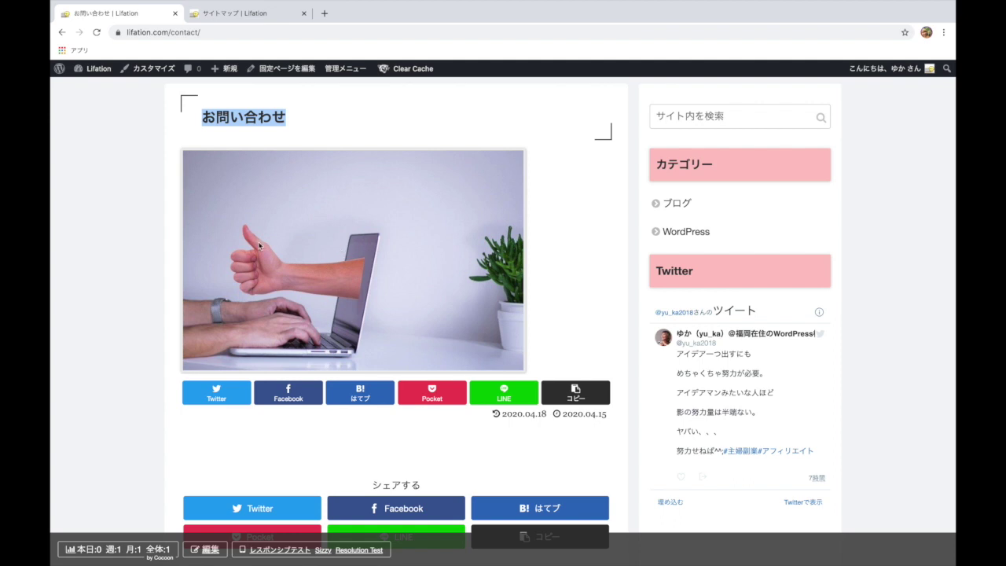
scroll(259, 246, up, 2)
click(285, 203)
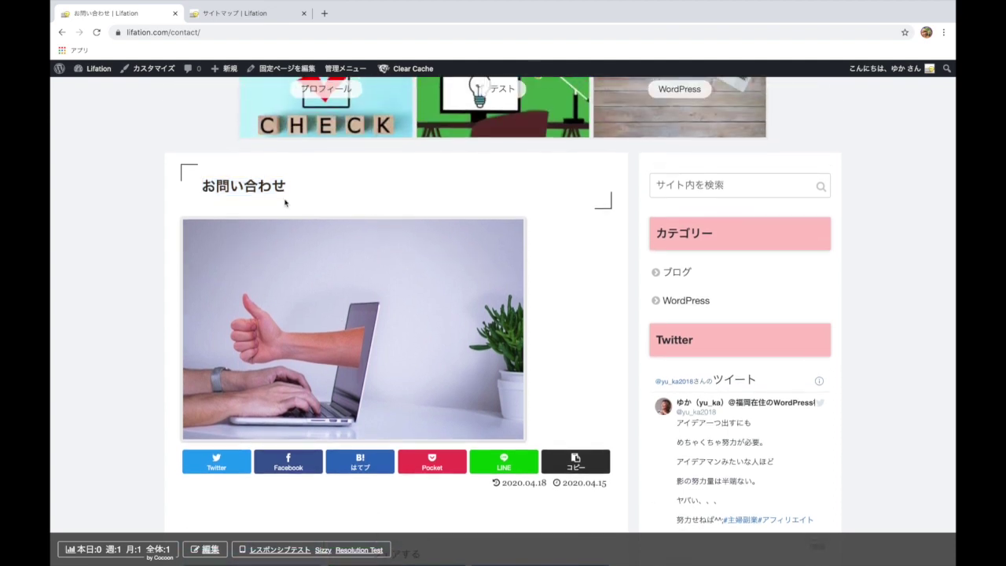
scroll(309, 202, up, 4)
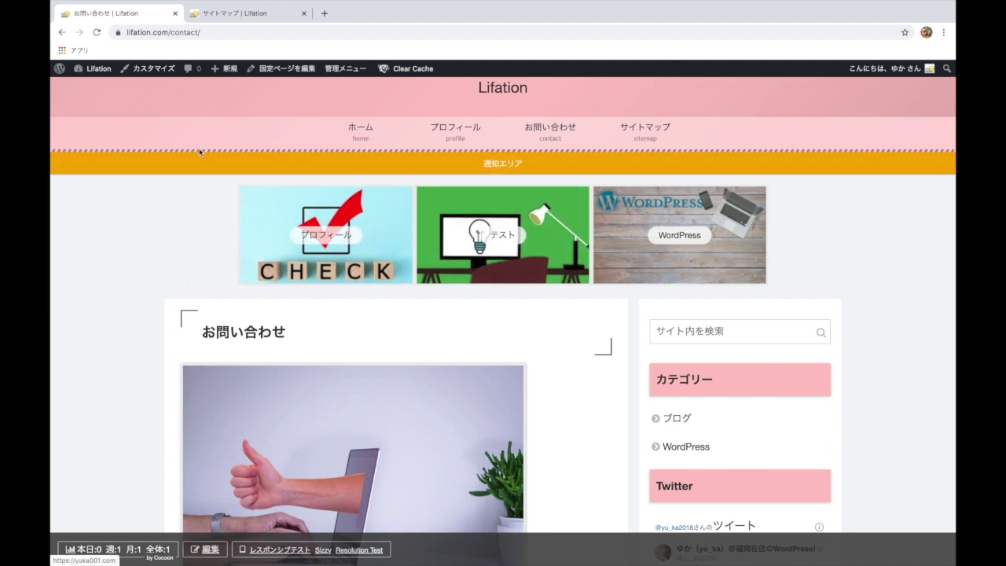
Go to the admin dashboard's list of fixed pages and open the サイトマップ page for editing.
click(98, 70)
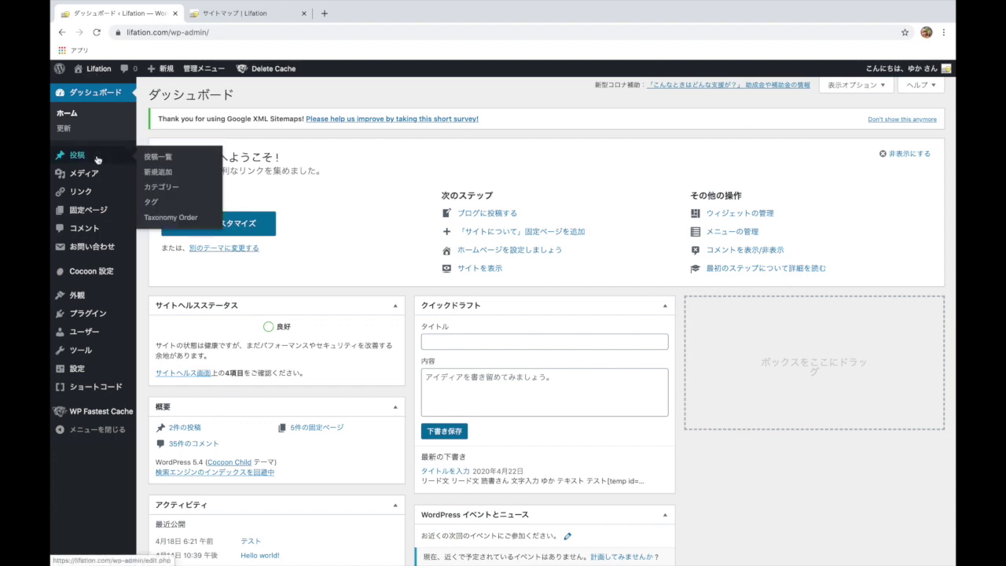
click(80, 214)
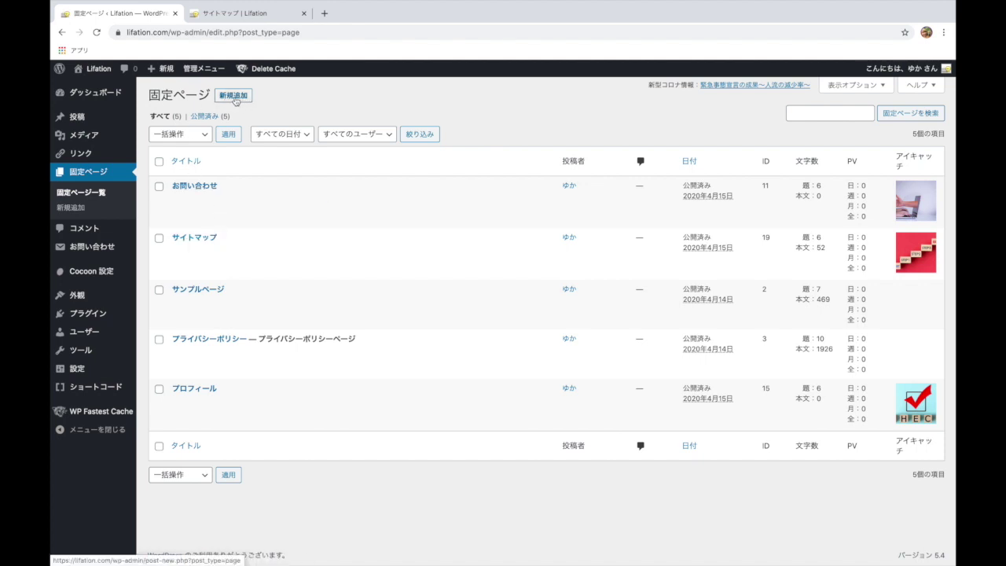
mouse_move(186, 254)
mouse_move(185, 426)
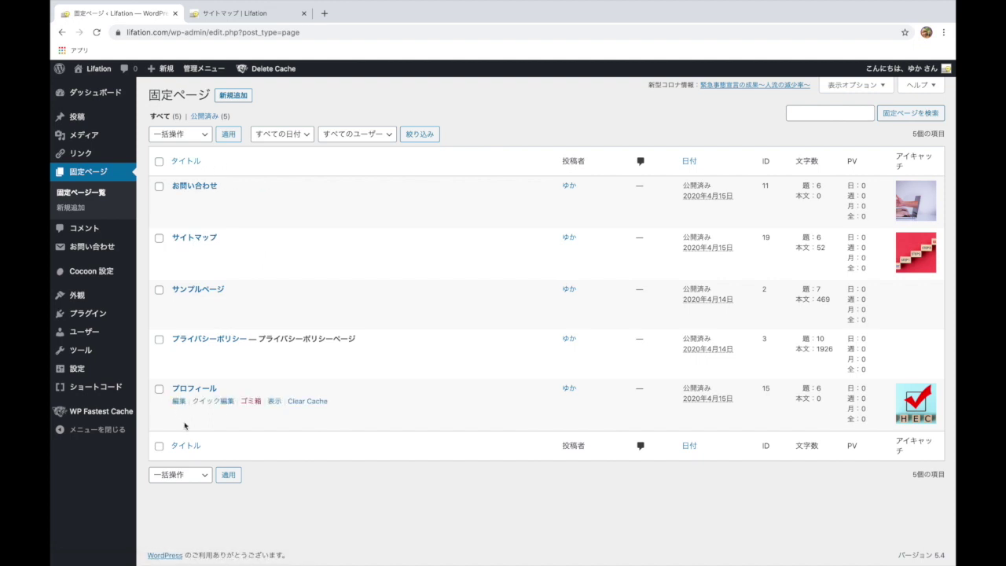
click(196, 241)
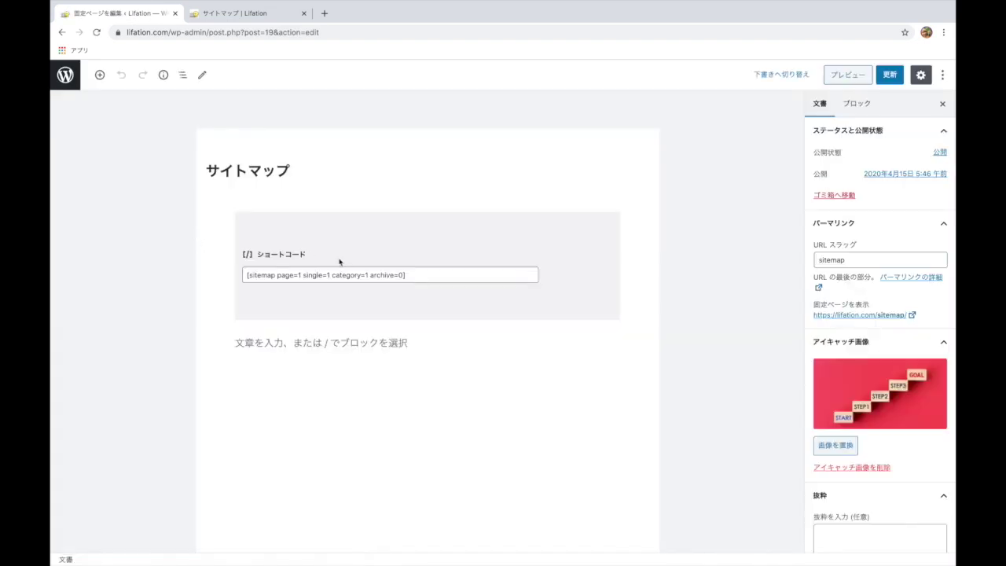
Examine the full sitemap shortcode in the サイトマップ page's ショートコード block by highlighting it.
click(412, 275)
drag(411, 275, 242, 276)
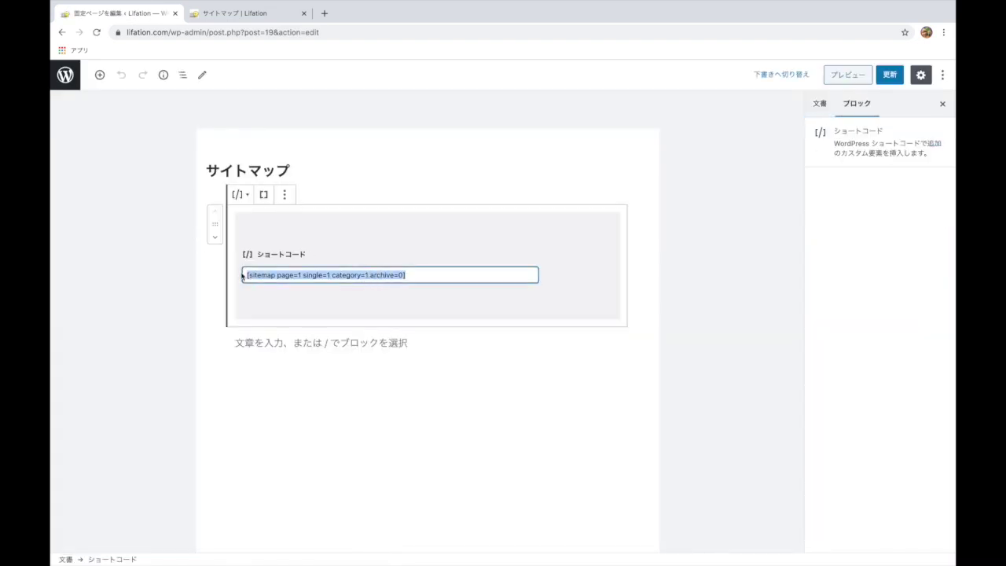
click(424, 275)
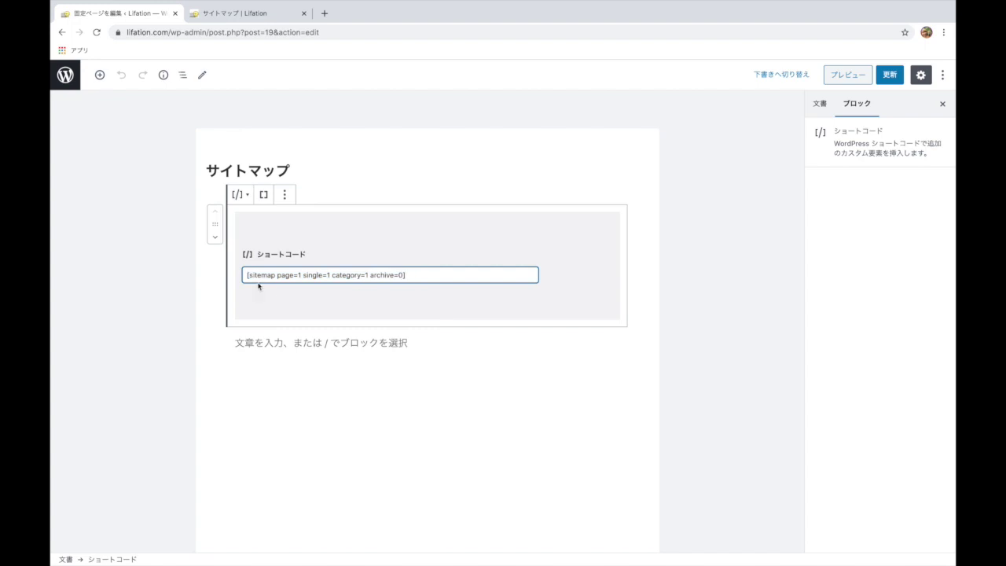
drag(249, 275, 414, 275)
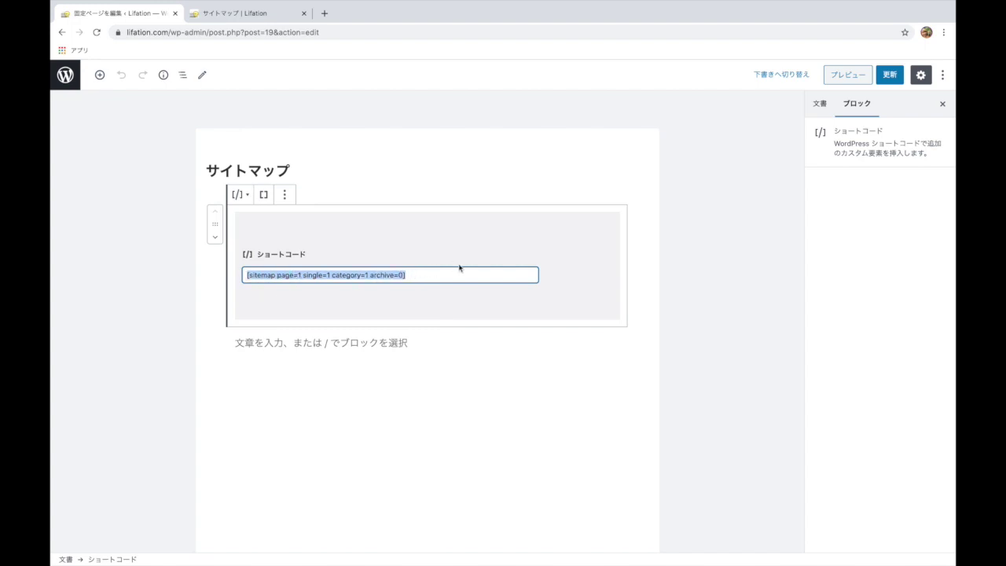
click(430, 274)
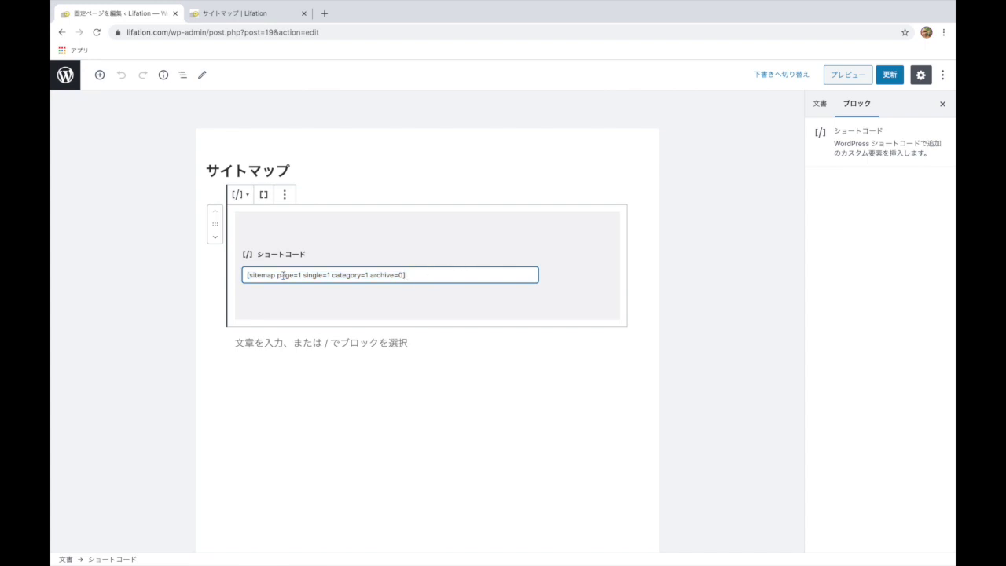
drag(246, 275, 404, 275)
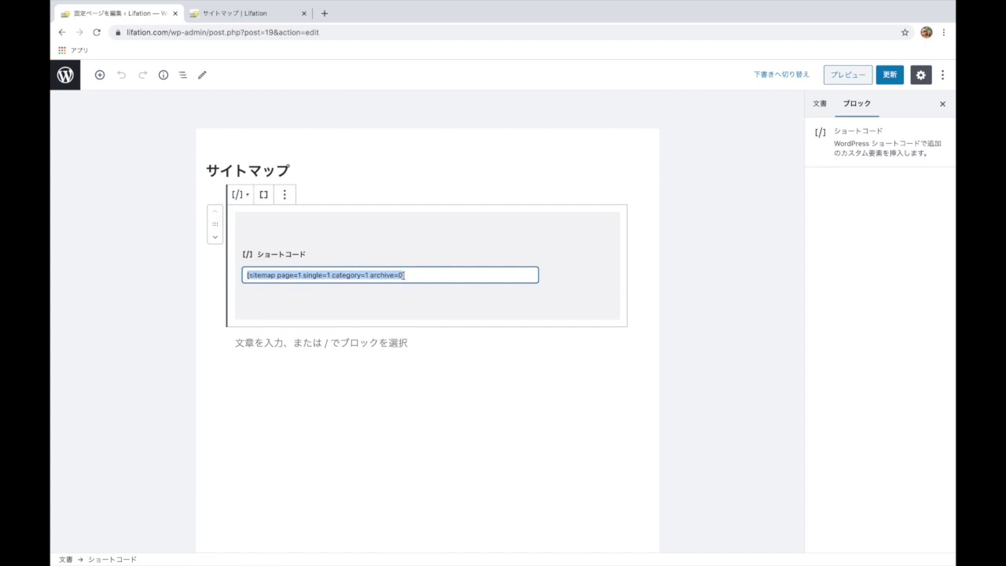
click(415, 273)
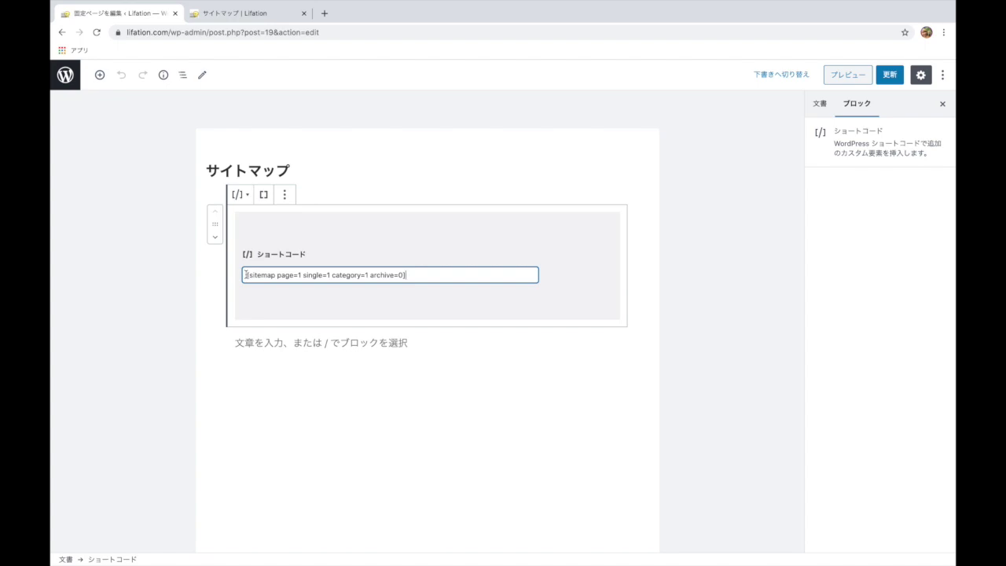
mouse_move(246, 274)
mouse_down()
mouse_move(269, 274)
mouse_move(246, 275)
mouse_up()
mouse_move(405, 275)
mouse_down()
mouse_move(293, 273)
mouse_move(387, 274)
mouse_up()
click(246, 274)
click(404, 268)
triple_click(414, 272)
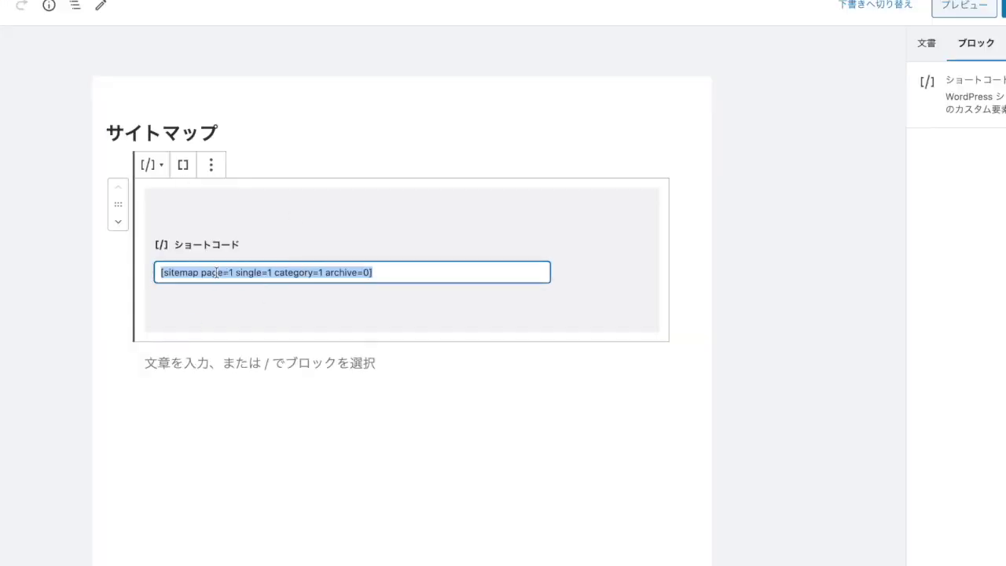
Copy the opening part "[sitemap " of the shortcode in the ショートコード block.
click(157, 273)
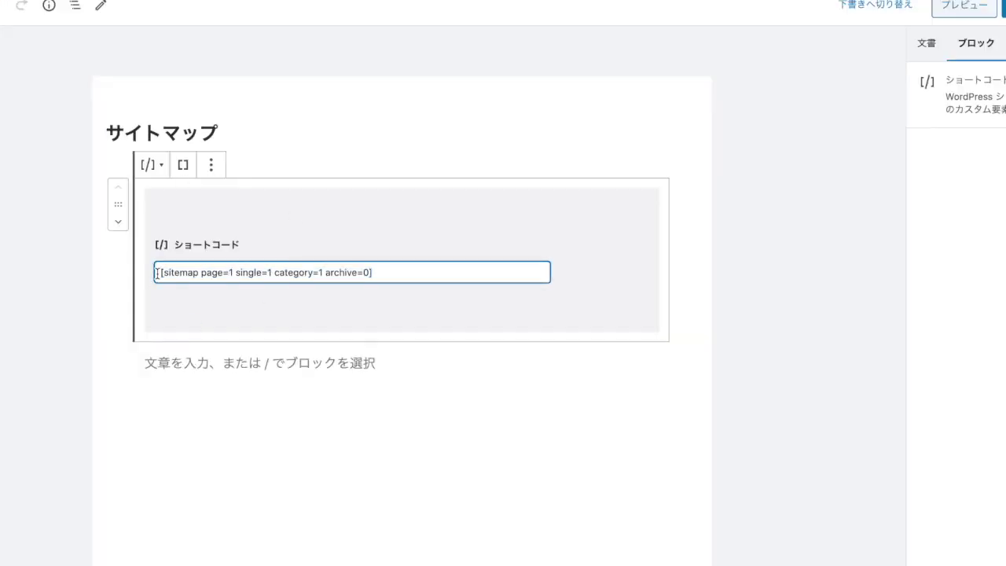
drag(157, 272, 223, 273)
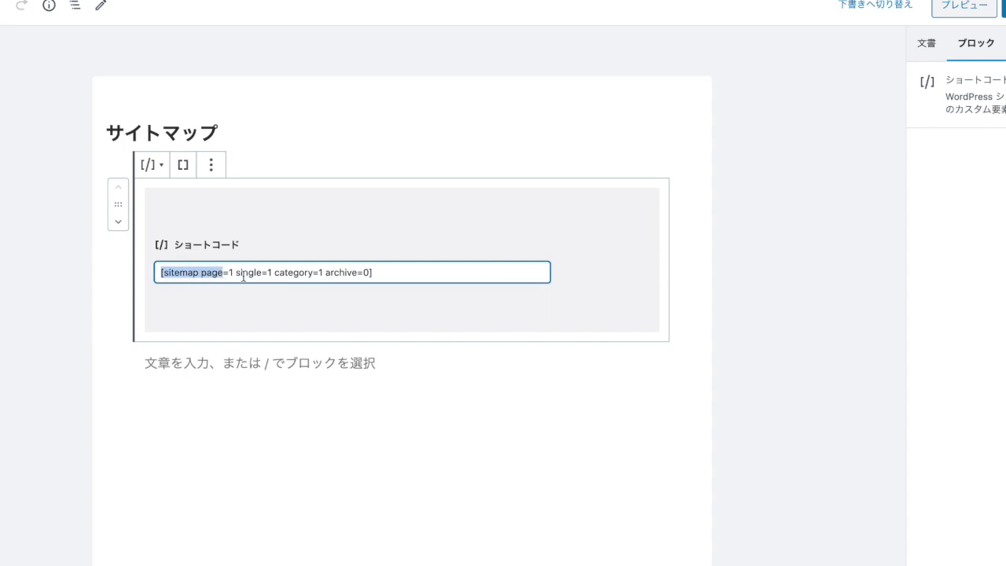
click(202, 273)
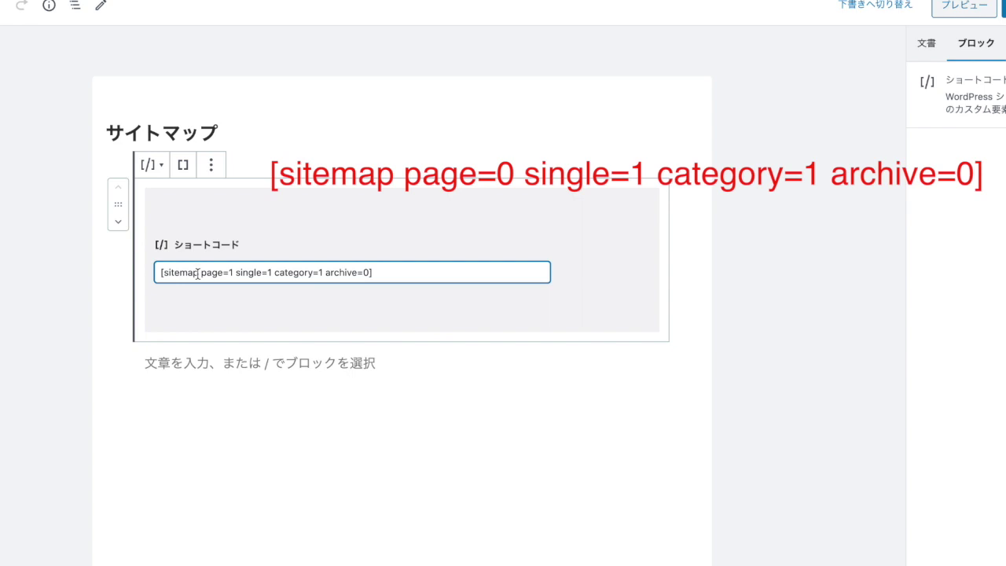
drag(197, 272, 156, 271)
key(super+c)
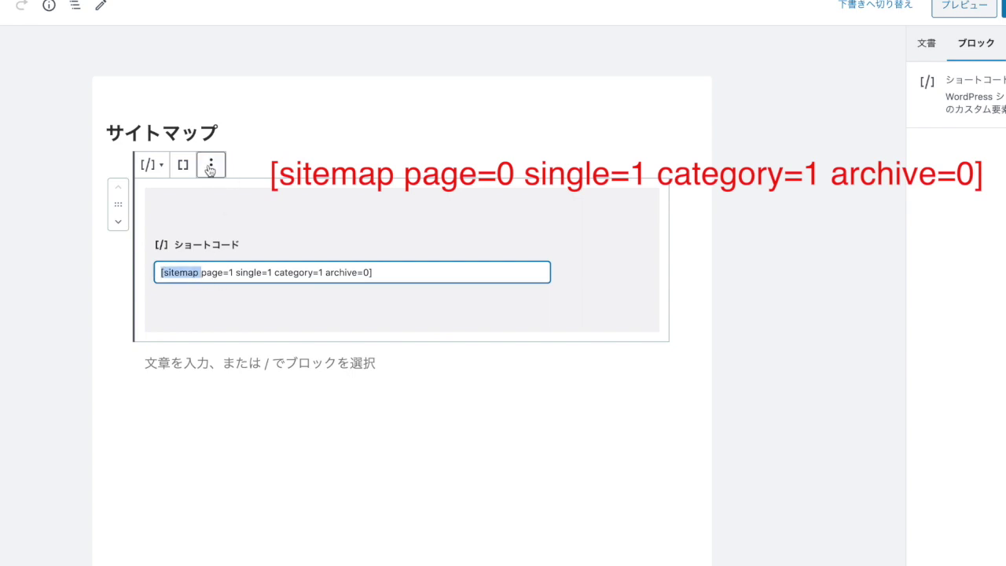
Add a second ショートコード block below the existing one containing only "[sitemap]".
click(369, 318)
click(385, 341)
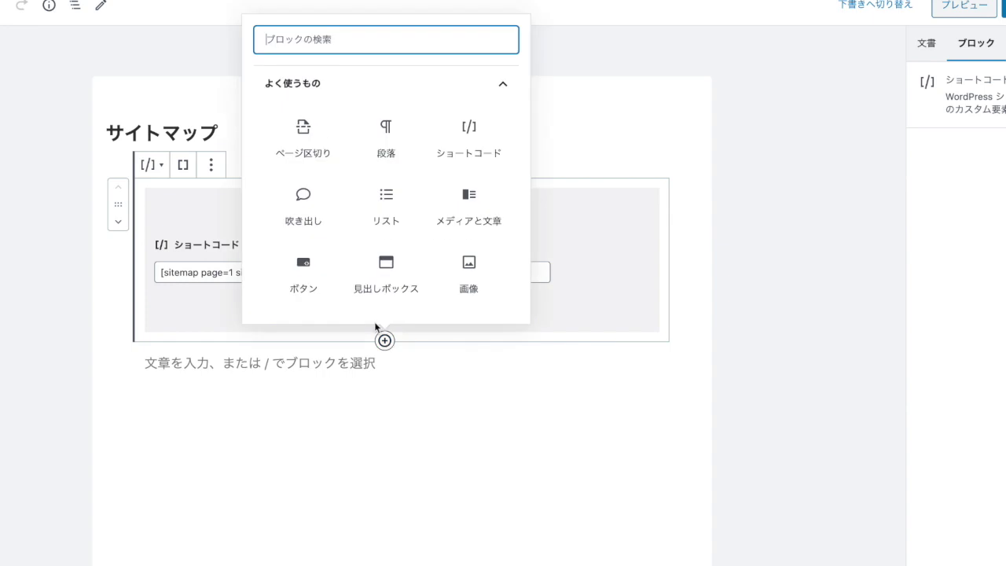
click(461, 137)
key(super+v)
key(BackSpace)
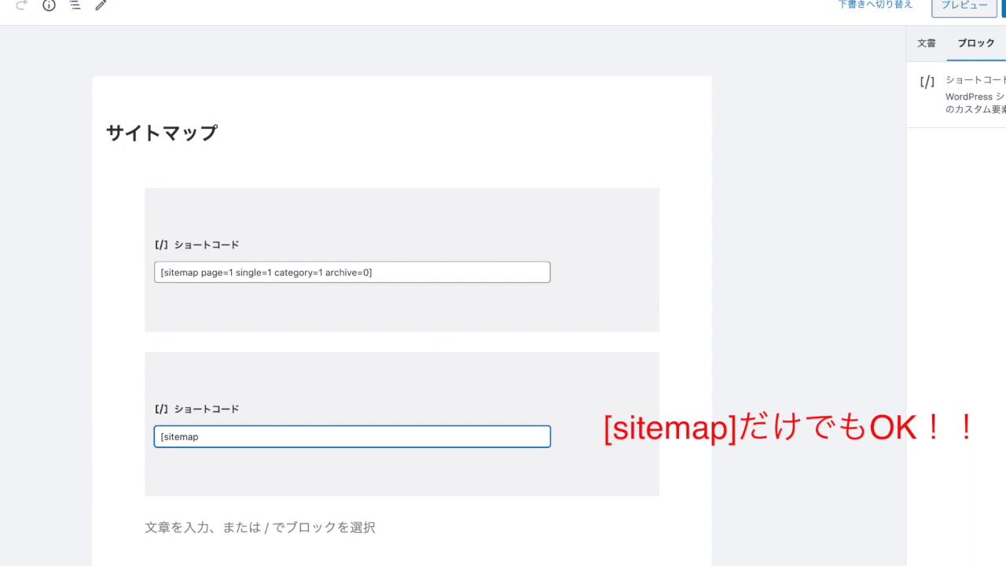
text(])
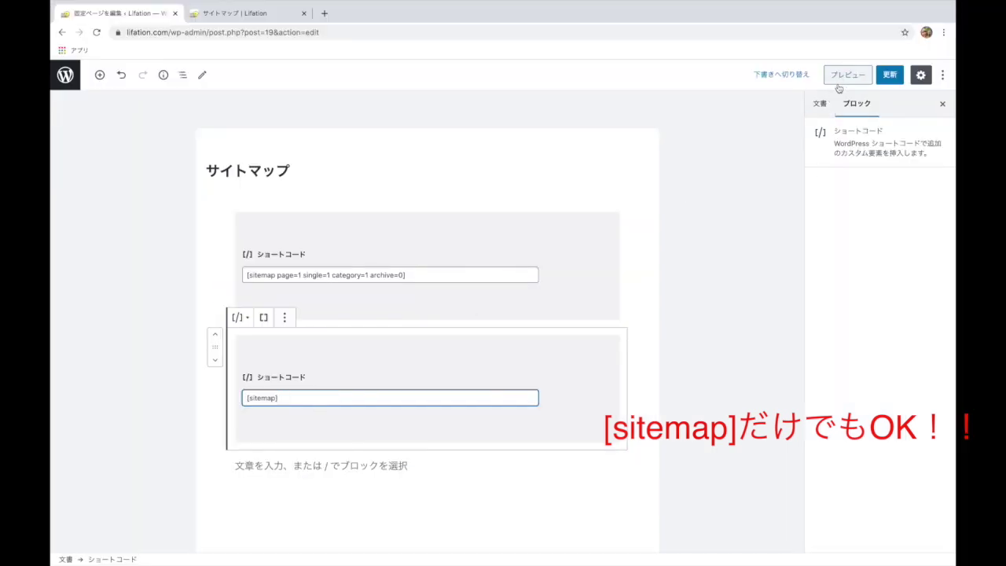
Preview the サイトマップ page and compare the sections generated by the two sitemap shortcodes.
click(837, 82)
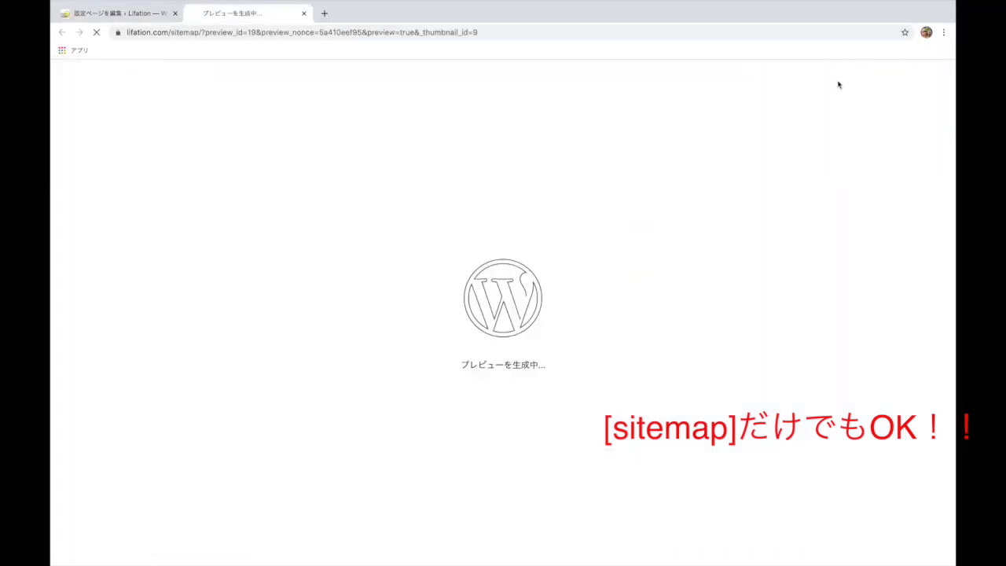
scroll(415, 330, down, 1)
scroll(415, 331, down, 15)
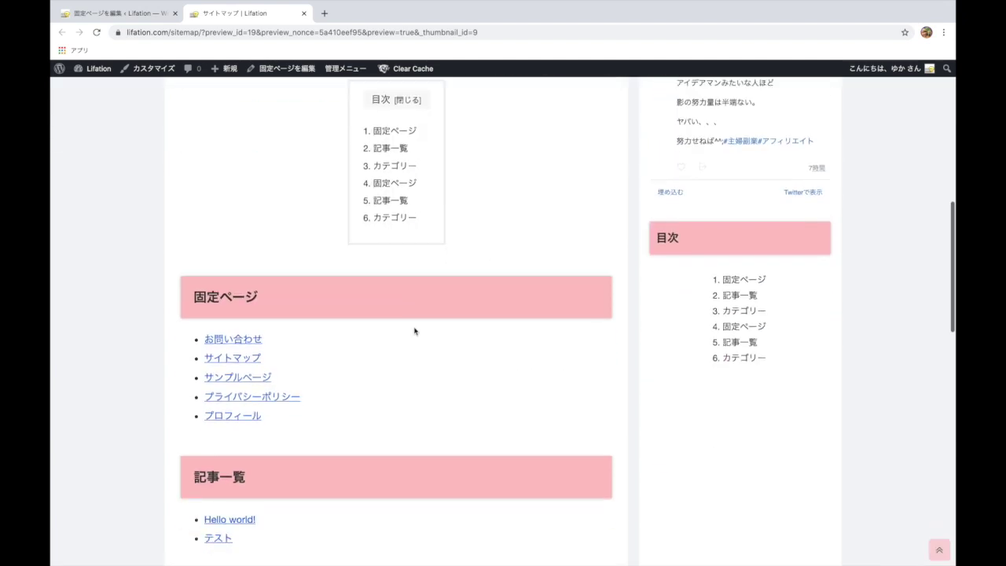
scroll(414, 331, down, 2)
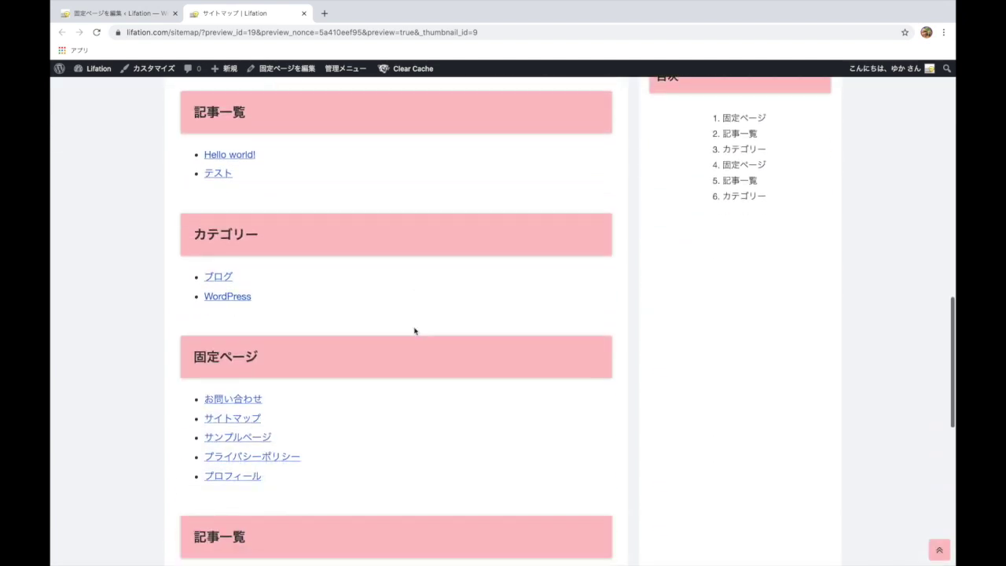
scroll(349, 262, down, 1)
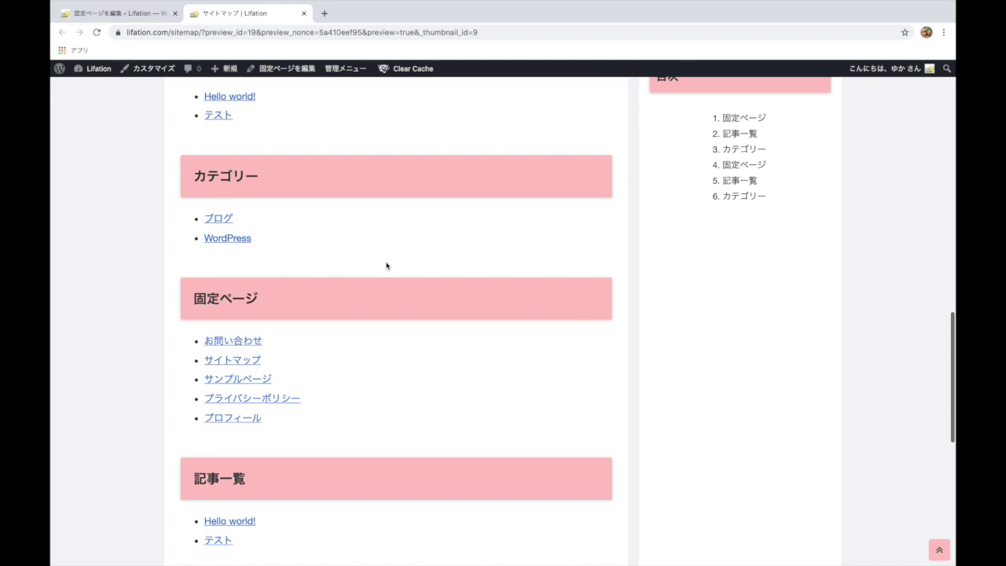
scroll(198, 331, down, 1)
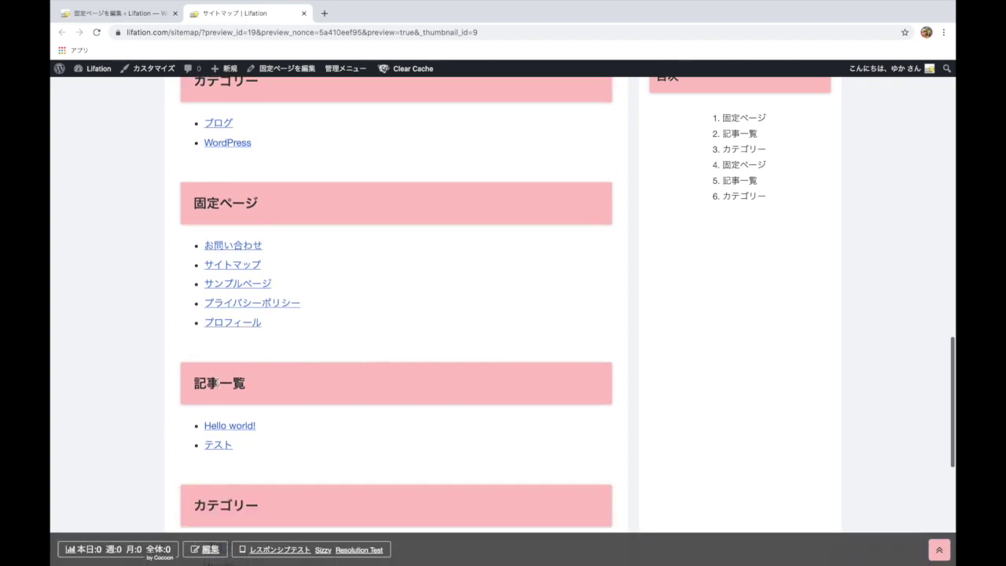
scroll(198, 330, down, 3)
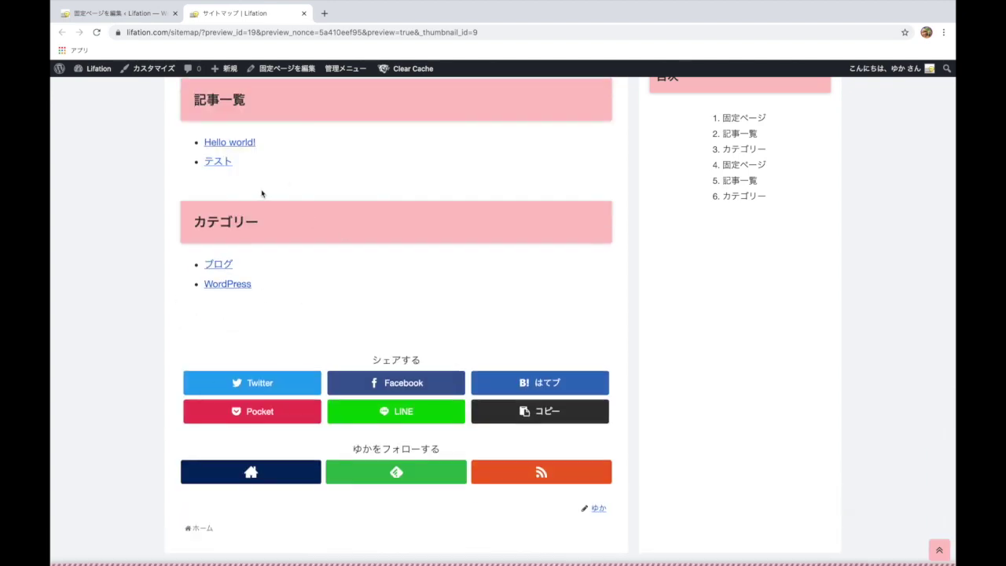
scroll(262, 193, up, 2)
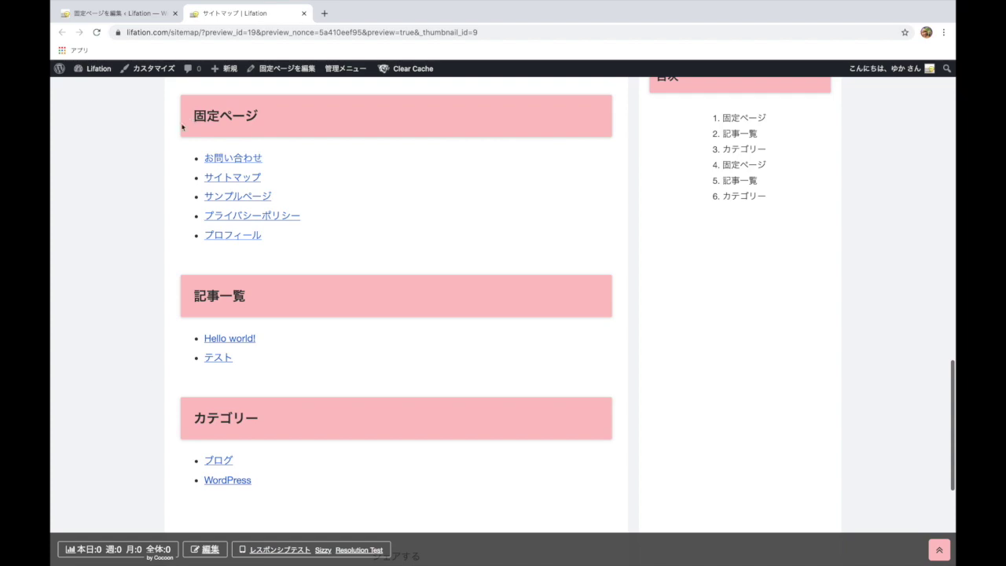
Return to the page editor and compare the short "[sitemap]" code with the full shortcode by highlighting each.
click(96, 13)
drag(238, 444, 186, 444)
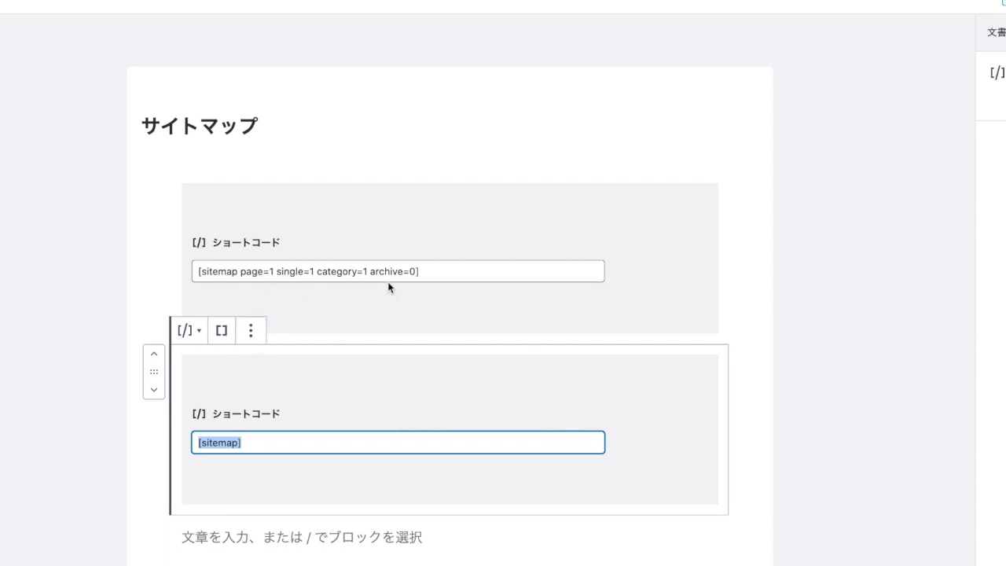
click(197, 271)
drag(197, 271, 436, 272)
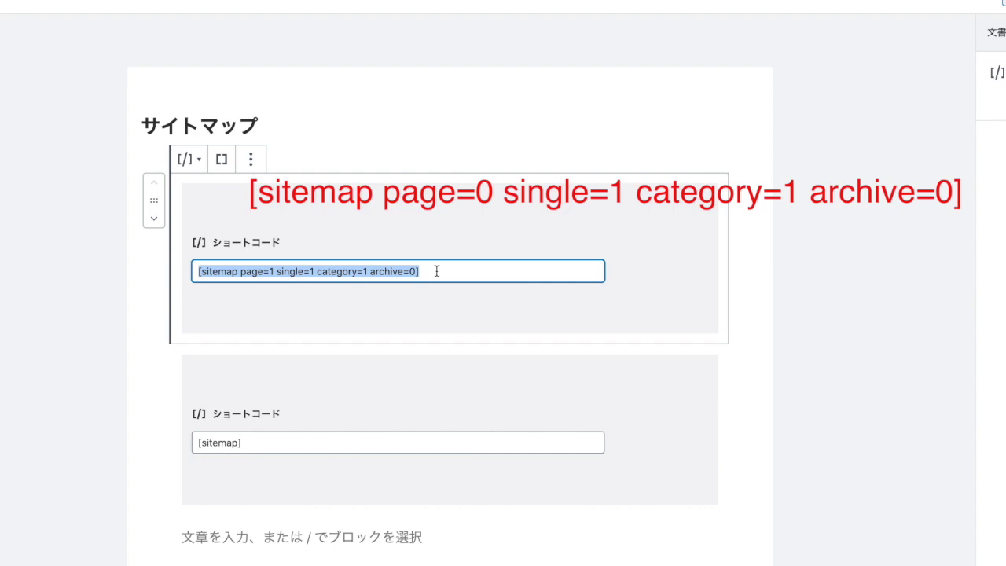
click(445, 279)
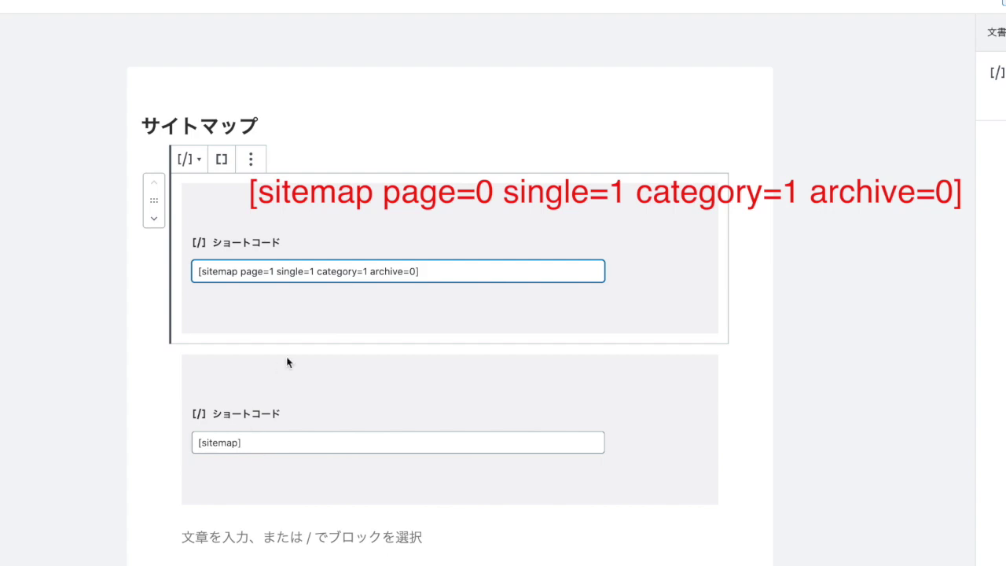
drag(255, 442, 193, 445)
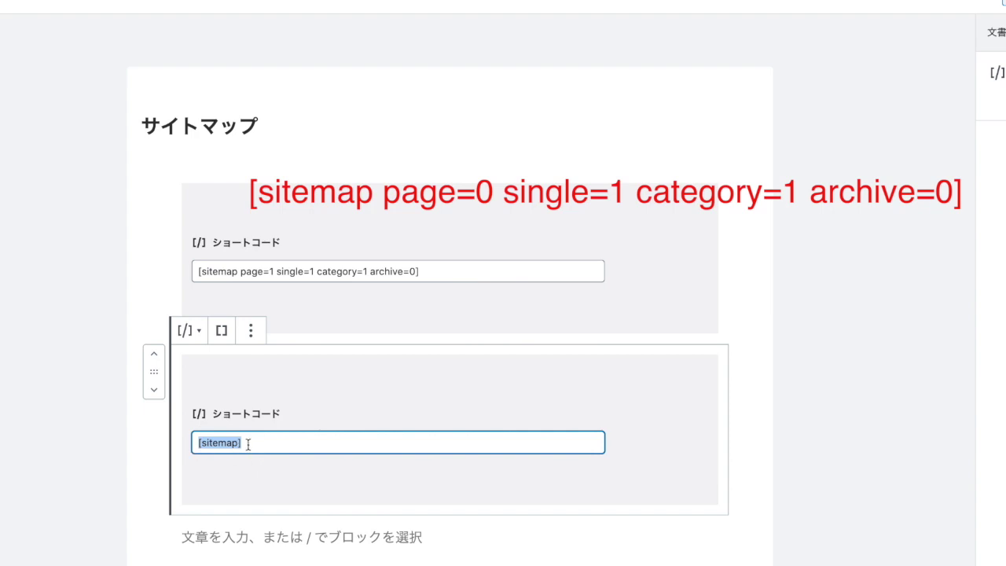
Change the page parameter to page=0 in the full sitemap shortcode of the first ショートコード block.
click(265, 272)
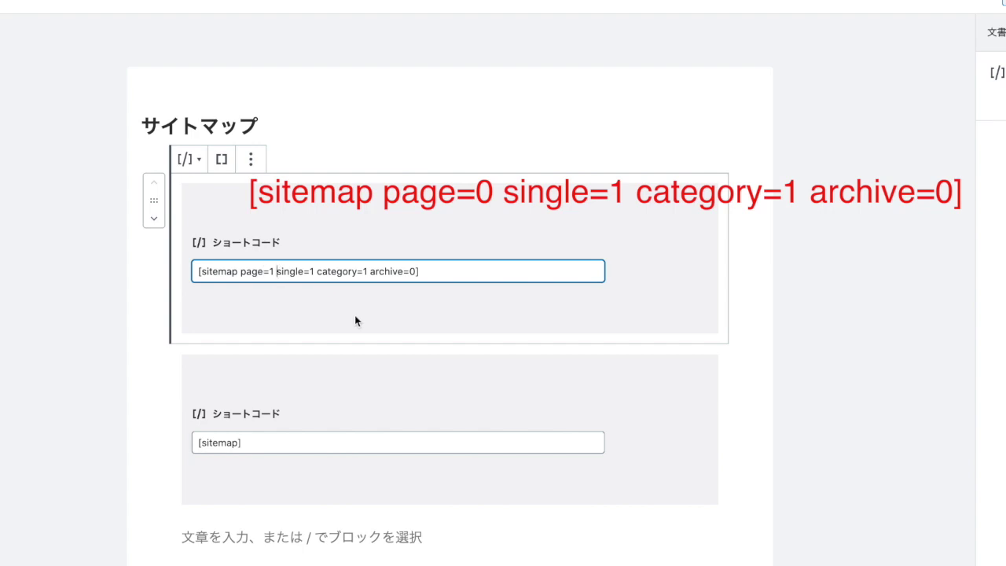
key(BackSpace)
drag(241, 272, 274, 273)
click(274, 273)
key(BackSpace)
text(0)
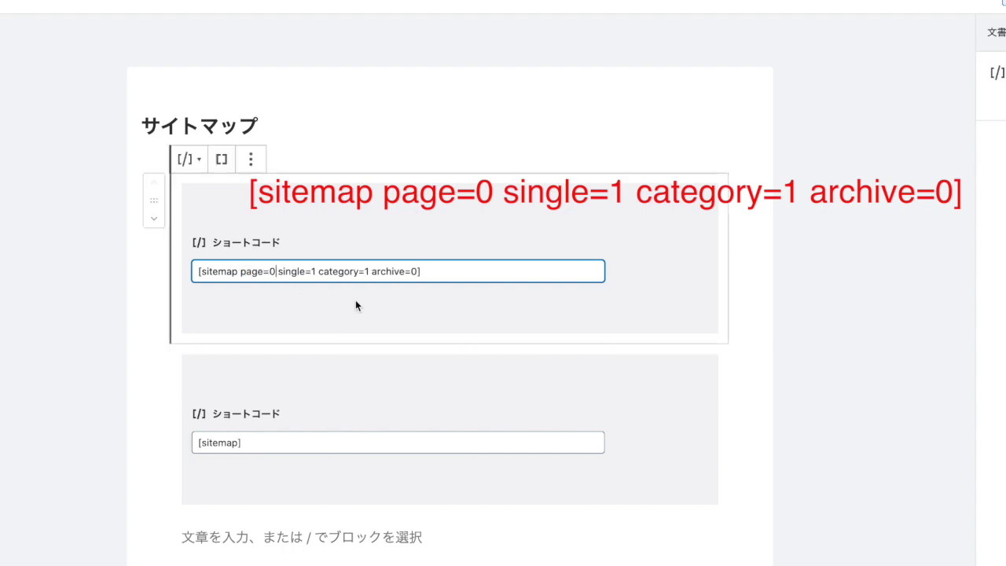
Examine the single, category and archive parameters of the full sitemap shortcode by highlighting them in turn.
drag(279, 271, 318, 269)
click(293, 271)
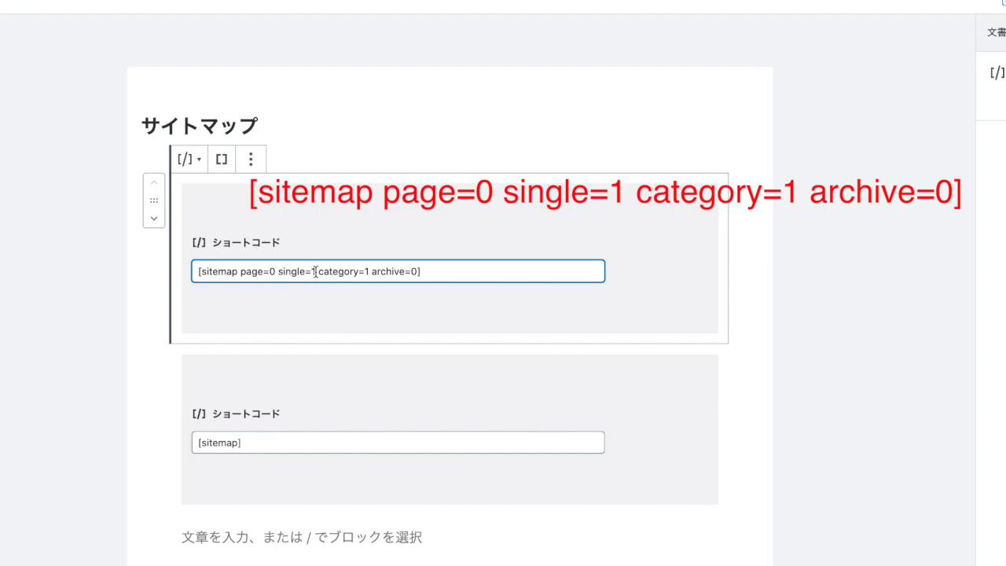
key(shift+End)
click(315, 271)
drag(278, 271, 315, 271)
click(345, 273)
drag(369, 271, 418, 273)
click(387, 271)
click(417, 273)
Remove the second ショートコード block containing "[sitemap]".
click(328, 400)
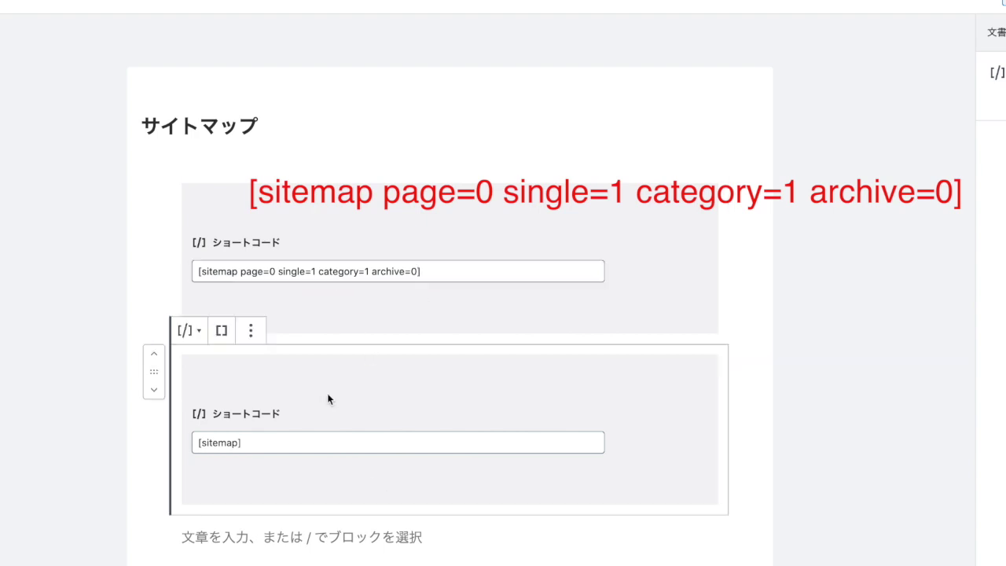
click(251, 330)
click(275, 540)
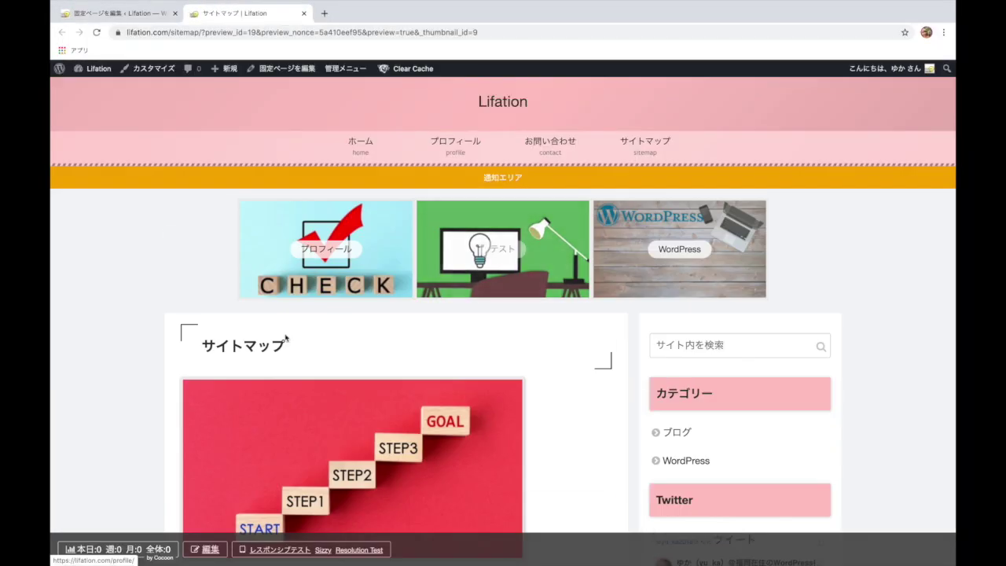
Preview the サイトマップ page and examine its table of contents and the 記事一覧 and カテゴリー sections.
scroll(287, 338, down, 5)
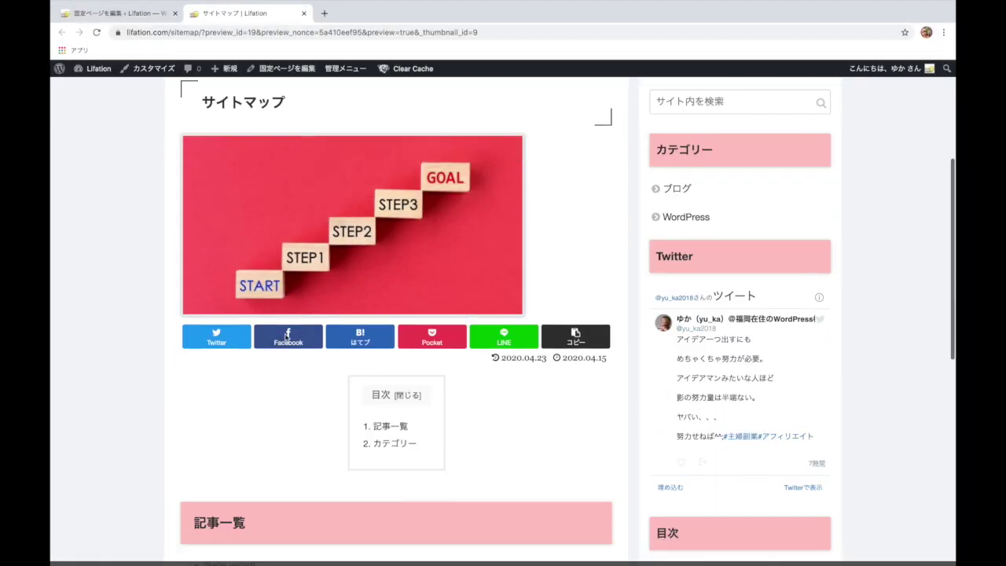
scroll(286, 337, down, 3)
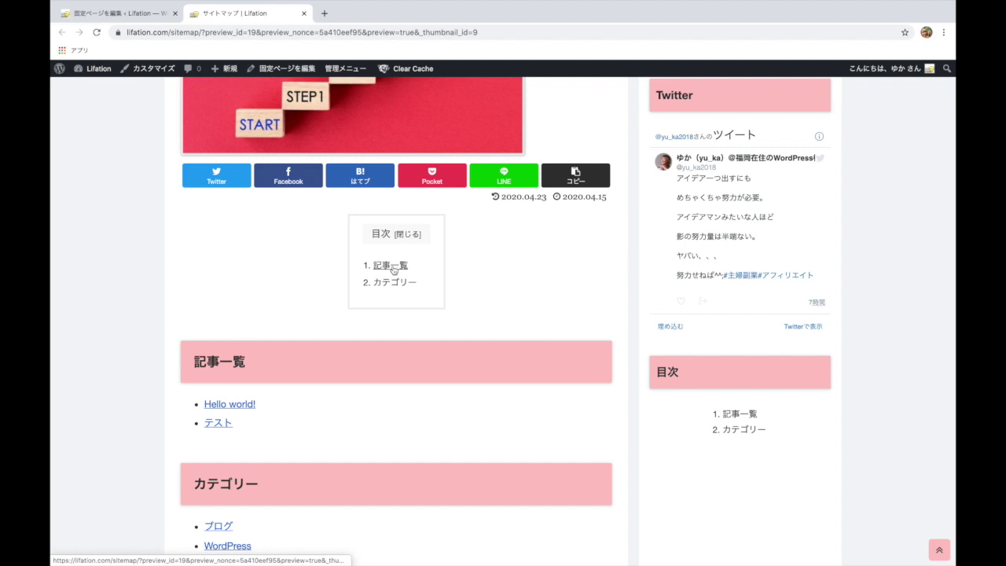
scroll(278, 366, down, 2)
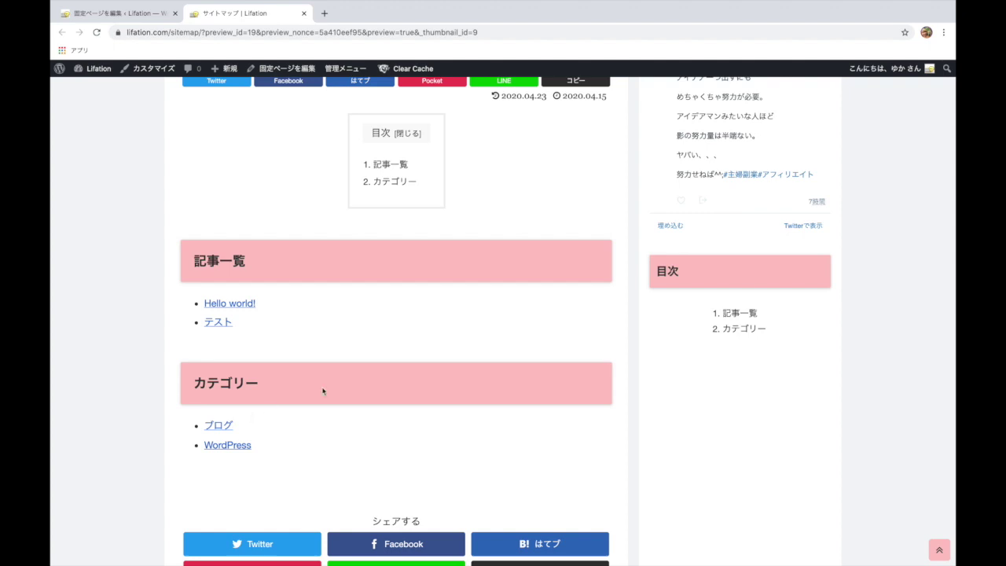
scroll(322, 390, down, 3)
scroll(322, 390, up, 7)
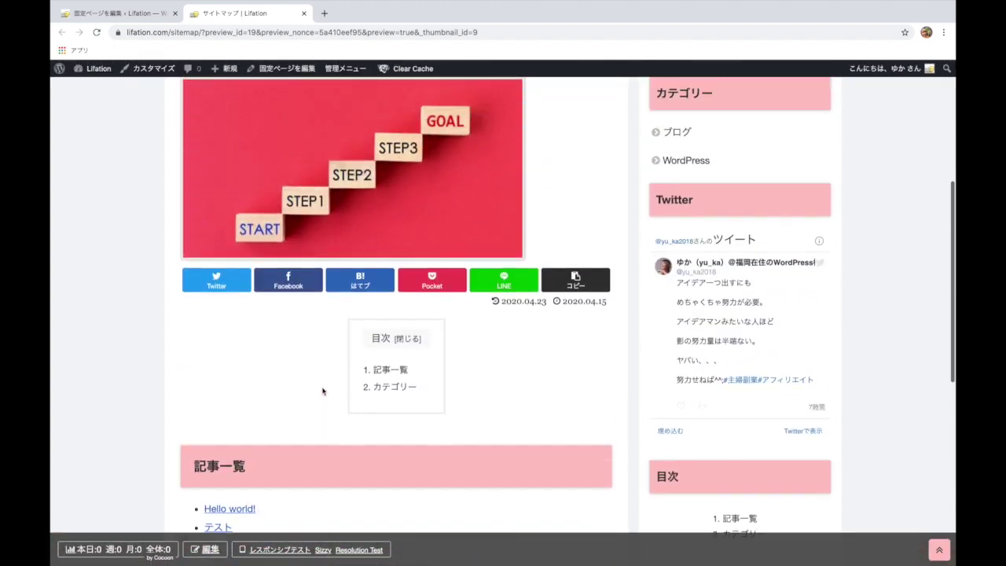
scroll(322, 391, down, 4)
scroll(248, 441, down, 3)
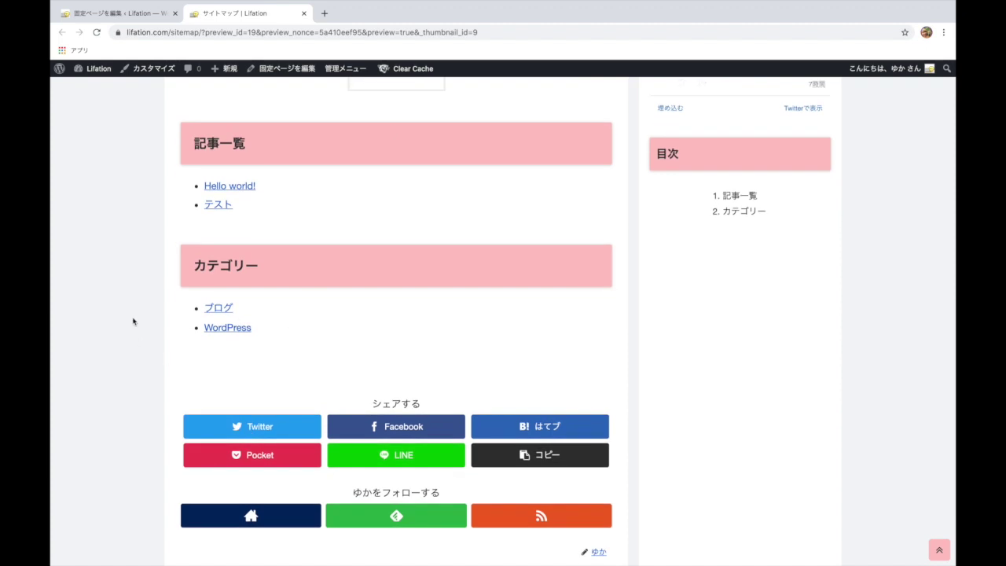
scroll(133, 320, up, 5)
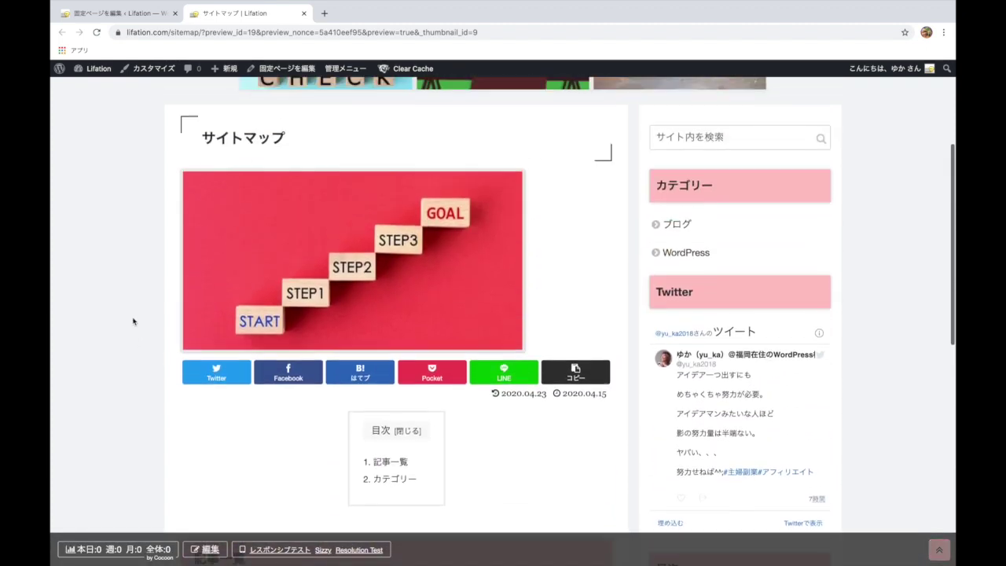
scroll(121, 385, up, 3)
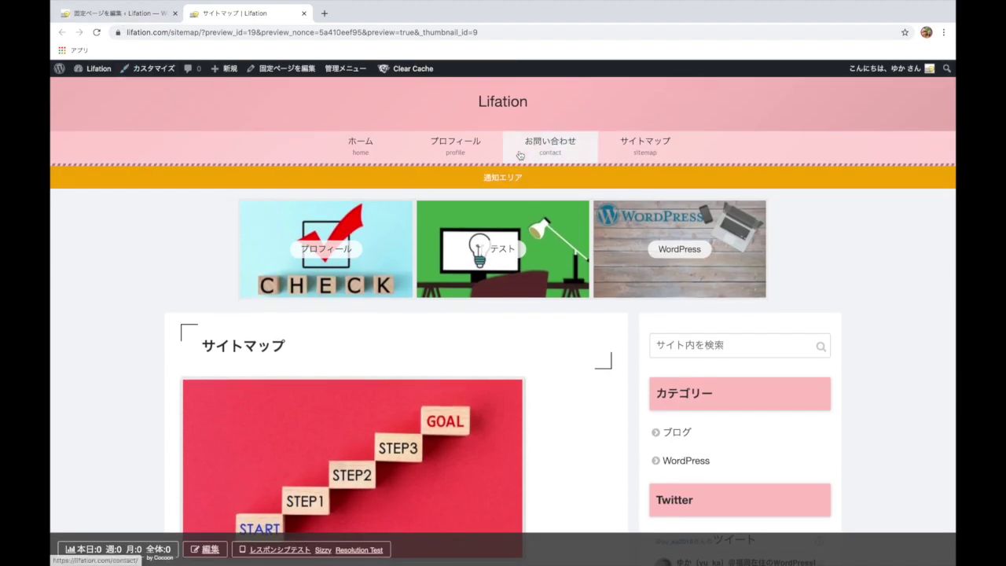
Update the サイトマップ page from its editor and go back to the list of fixed pages.
click(122, 20)
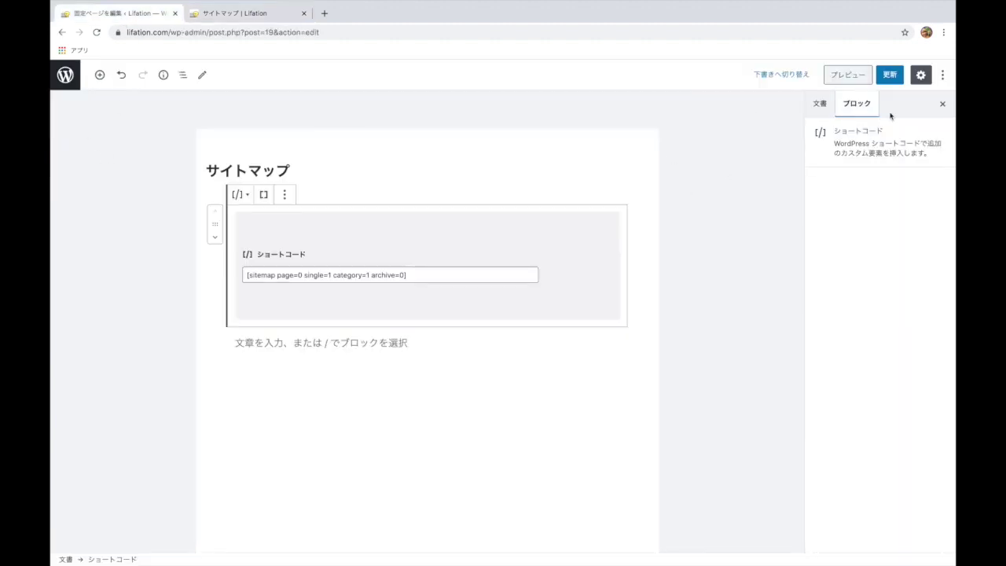
click(888, 75)
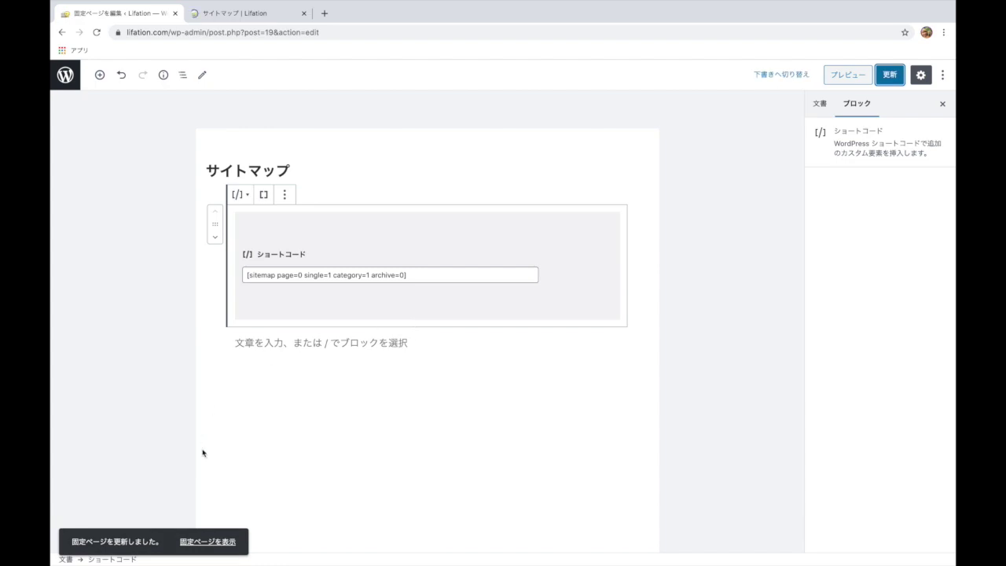
click(66, 81)
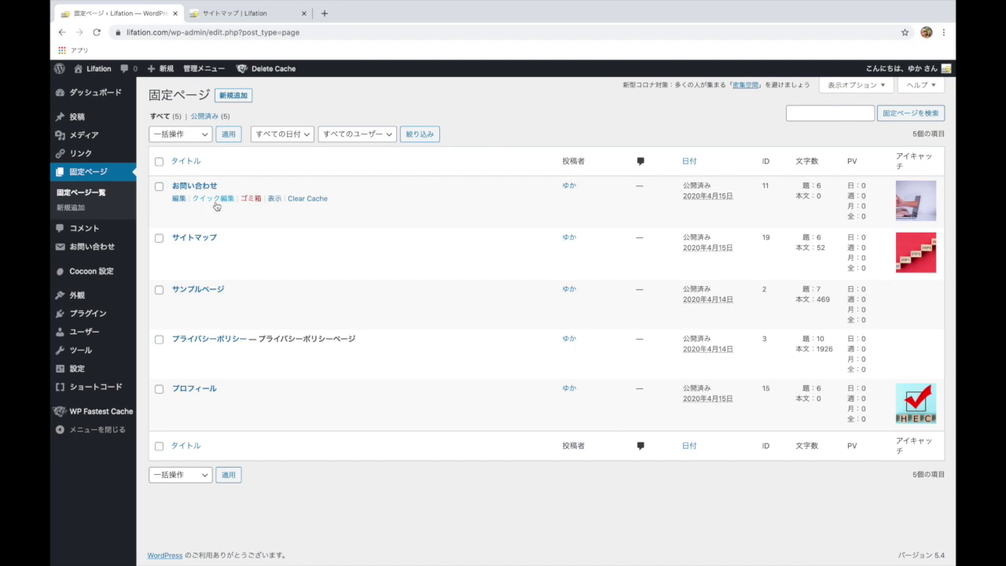
Open the list of installed plugins and find Contact Form 7, highlighting its name.
click(87, 321)
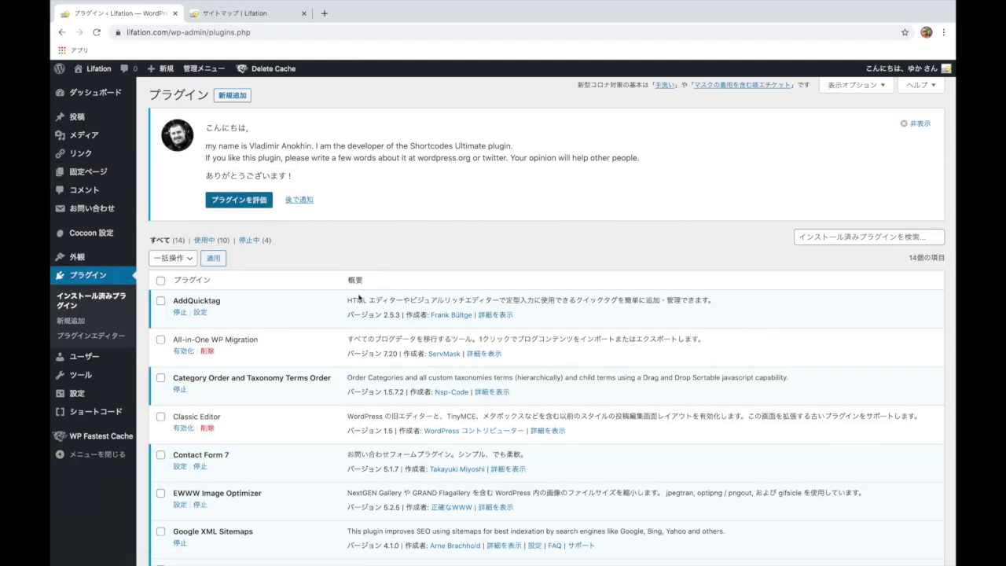
scroll(355, 292, down, 5)
scroll(357, 293, down, 3)
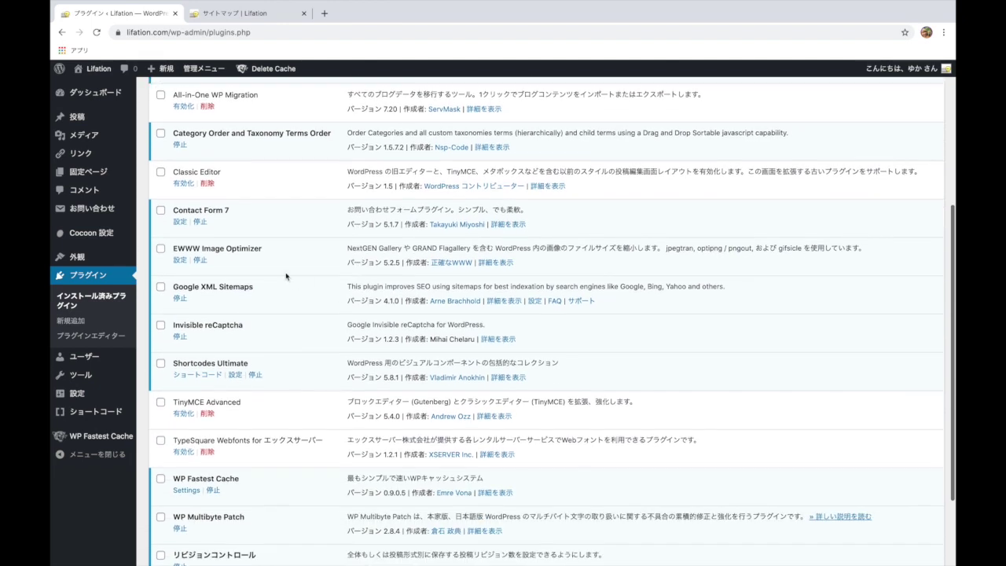
drag(231, 212, 172, 210)
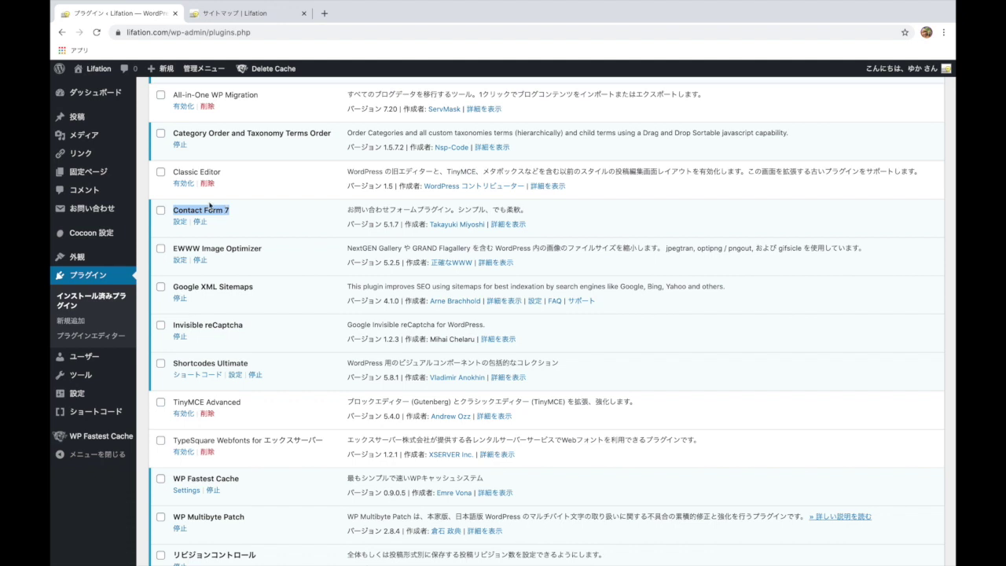
Open the Contact Form 7 form list and start adding a new contact form.
mouse_move(108, 220)
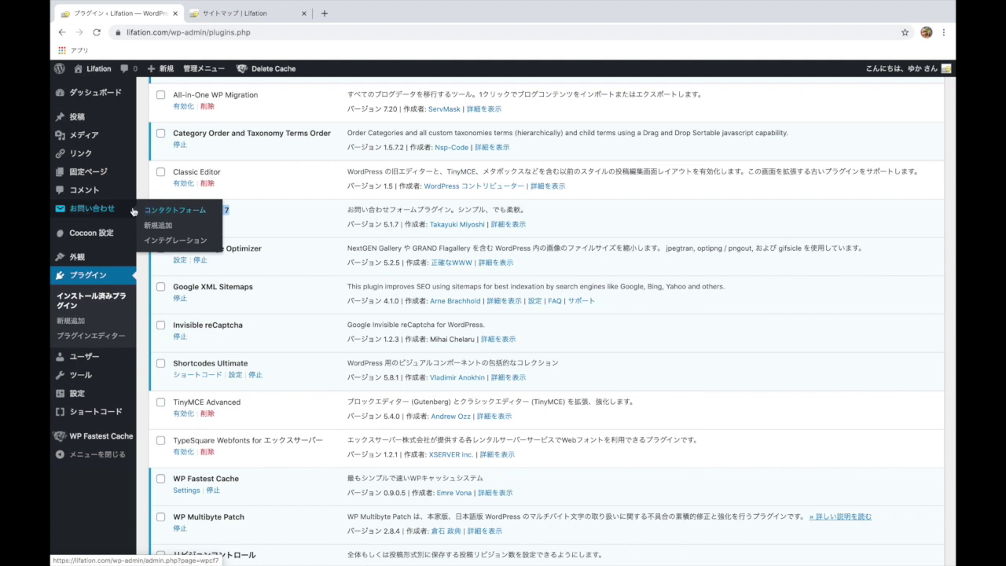
click(155, 212)
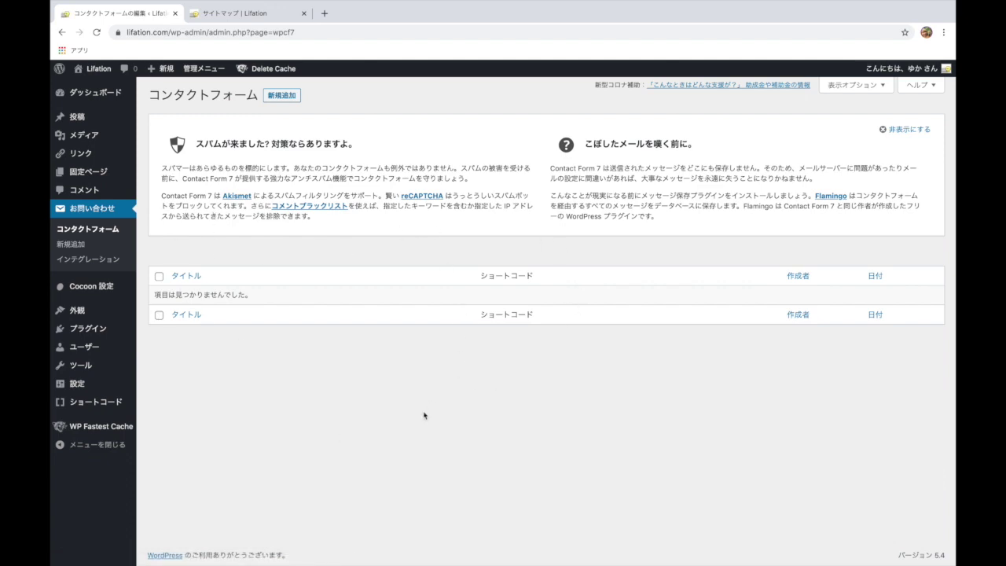
click(282, 96)
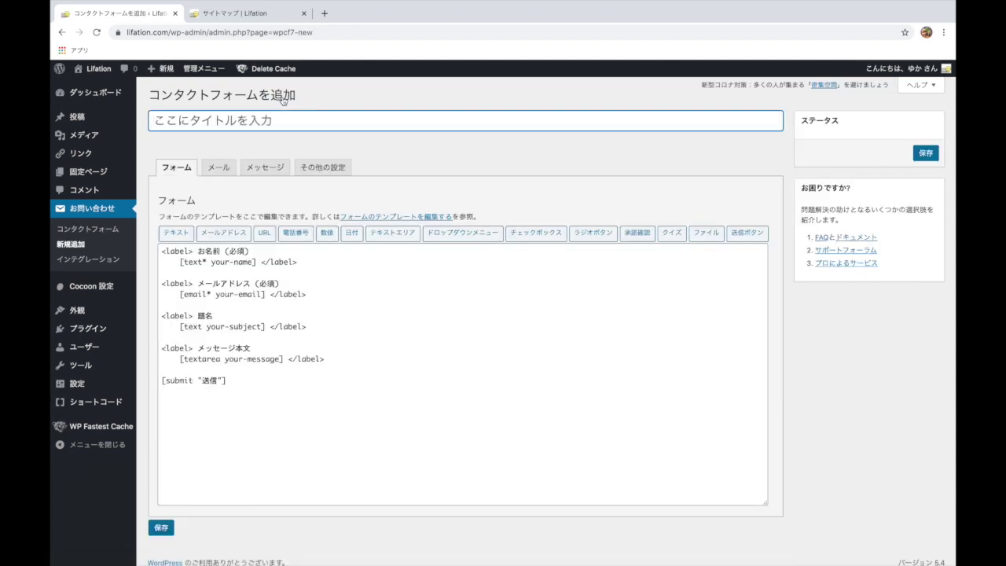
Review the default form template and delete its 題名 label with the your-subject text field, including the leftover blank lines.
drag(166, 256, 243, 417)
click(247, 274)
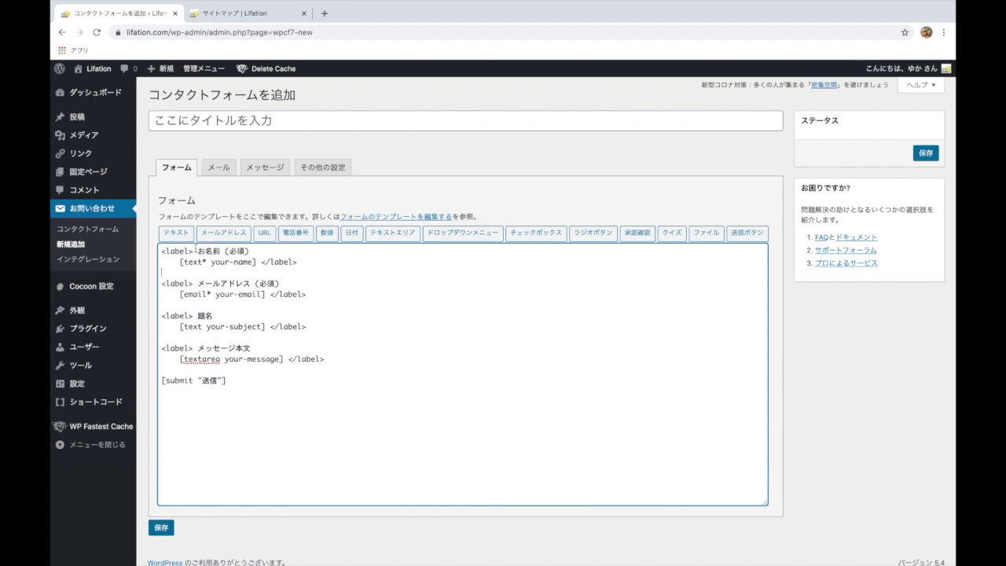
drag(195, 252, 249, 252)
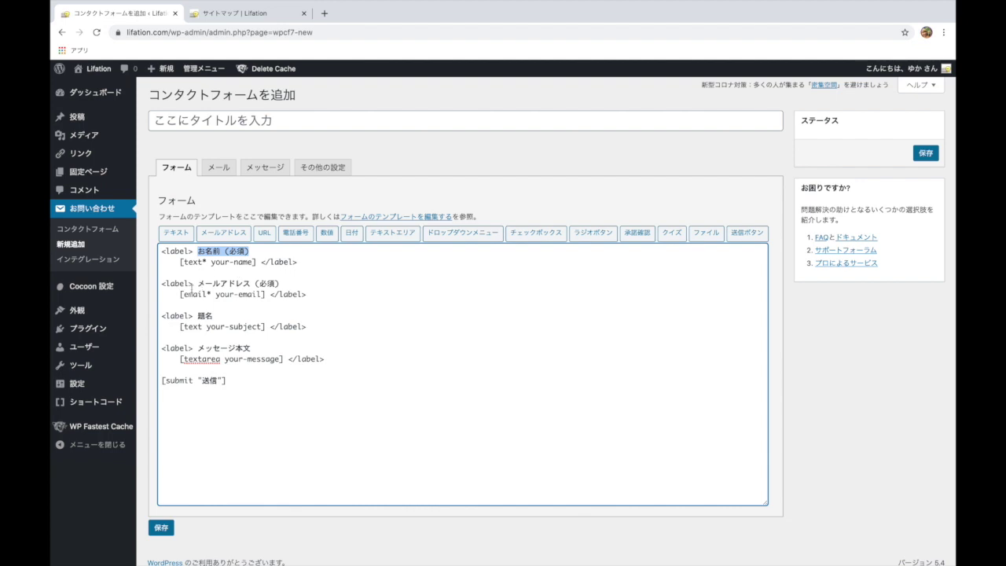
drag(307, 326, 161, 312)
key(BackSpace)
key(BackSpace)
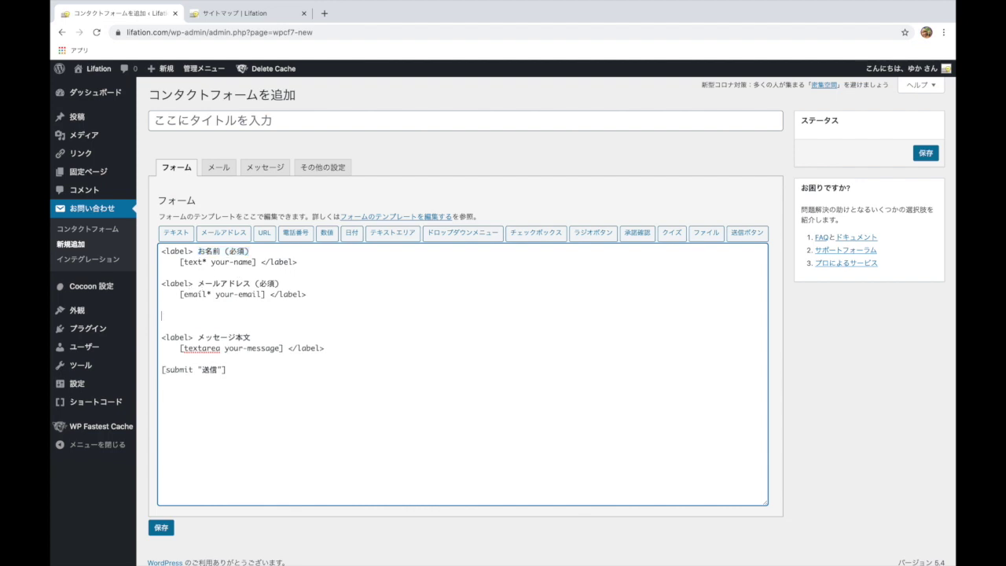
key(BackSpace)
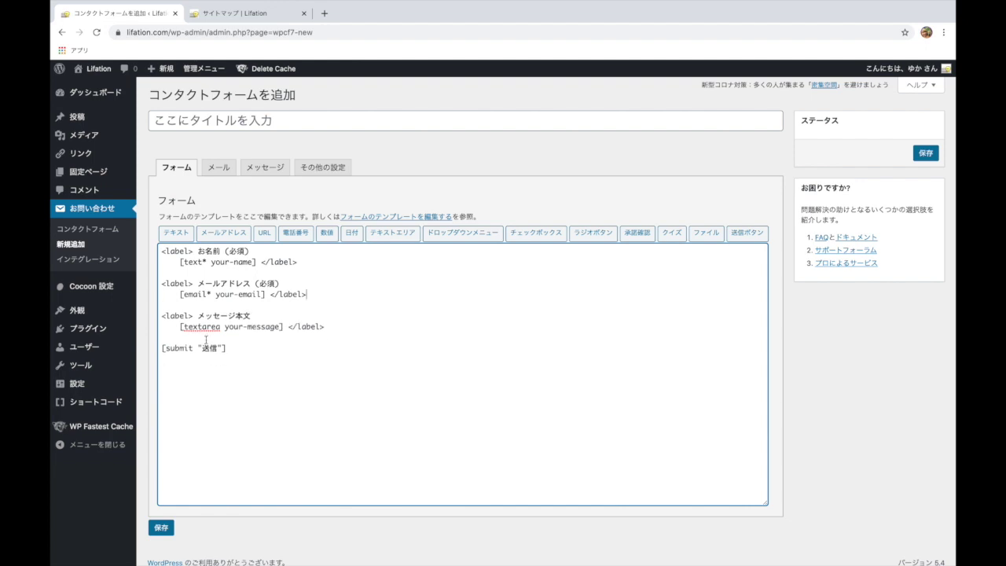
Check the remaining name, e-mail, message and submit tags and save the new contact form.
drag(161, 252, 246, 367)
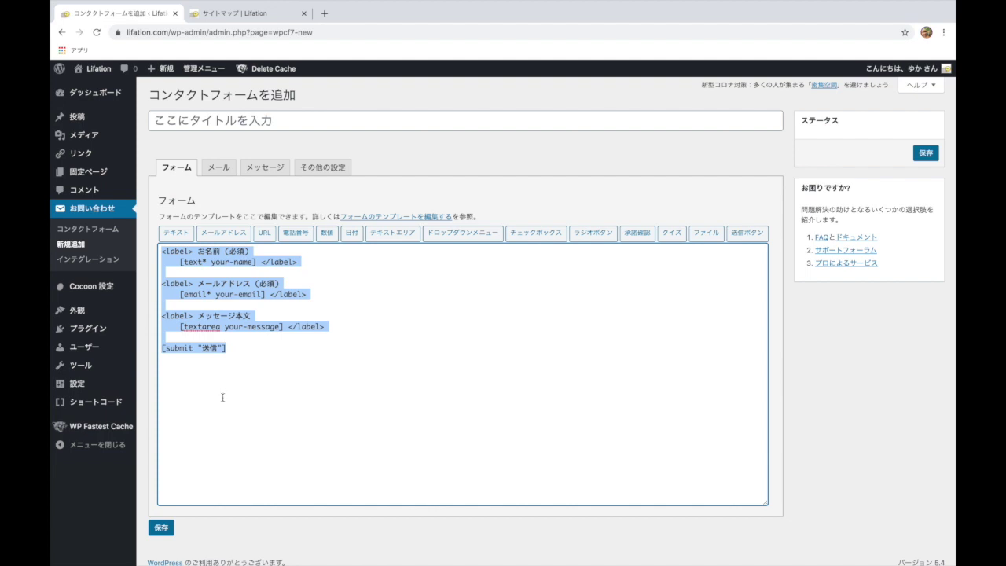
scroll(223, 398, down, 1)
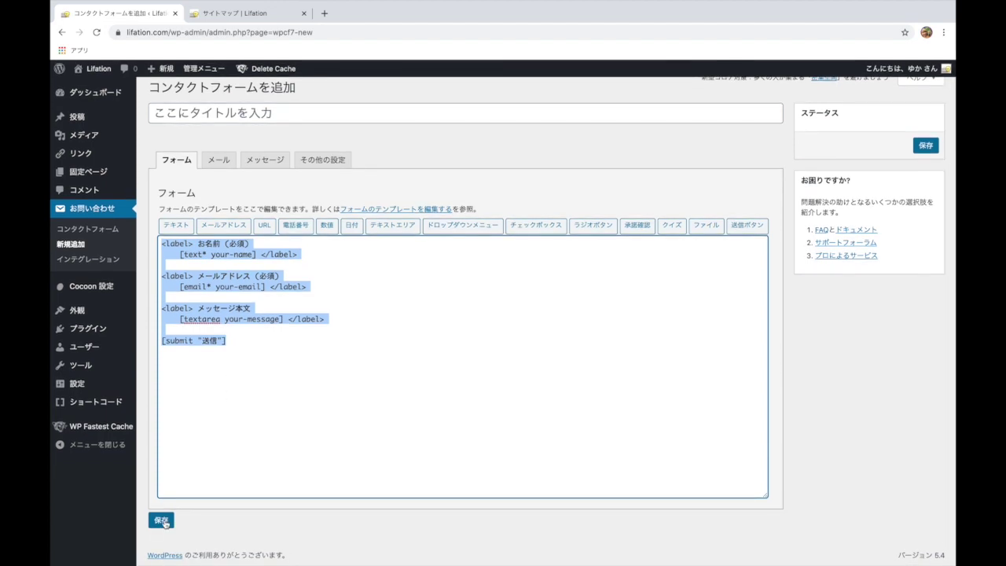
click(161, 520)
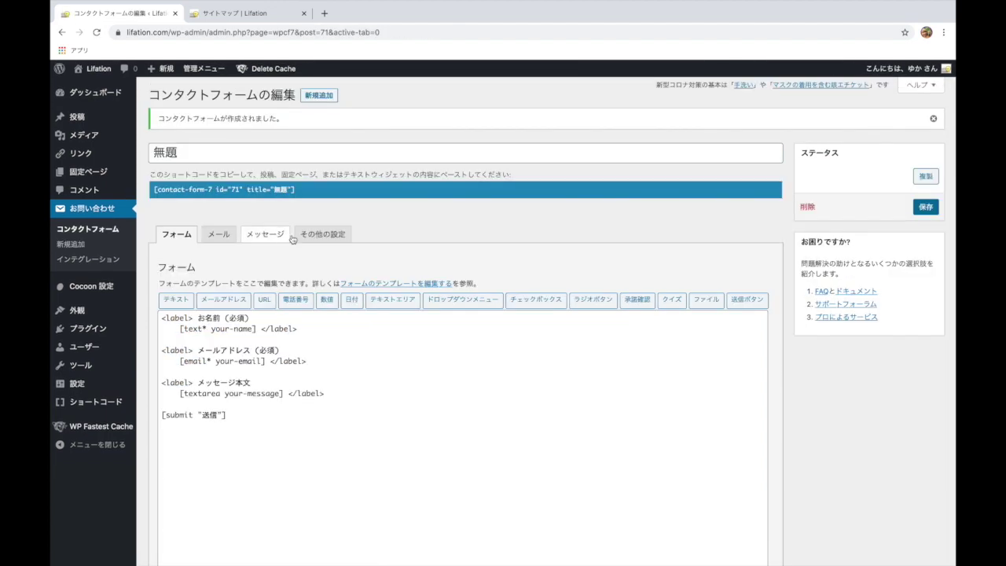
Title the contact form コンタクト and save it again.
scroll(346, 234, down, 1)
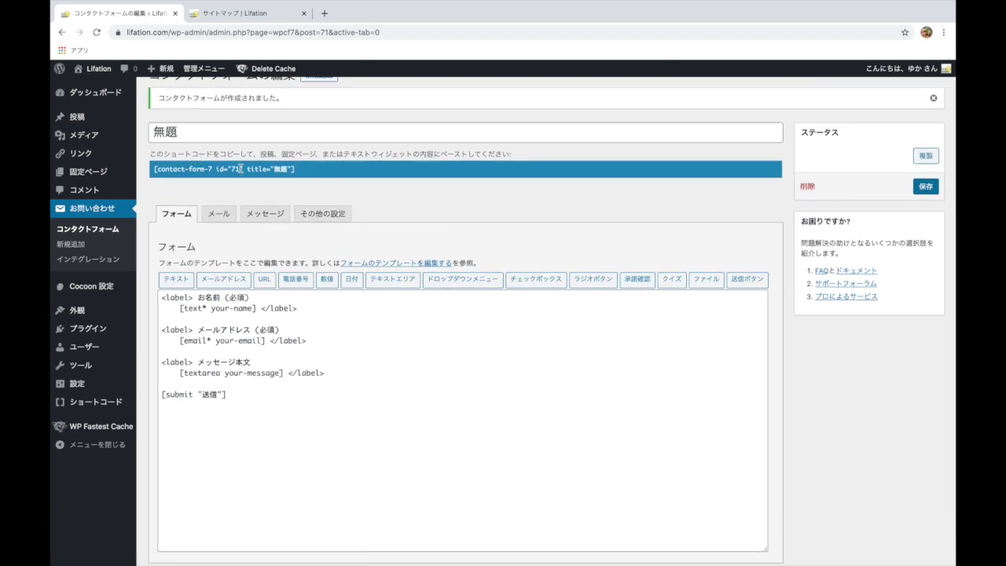
click(194, 135)
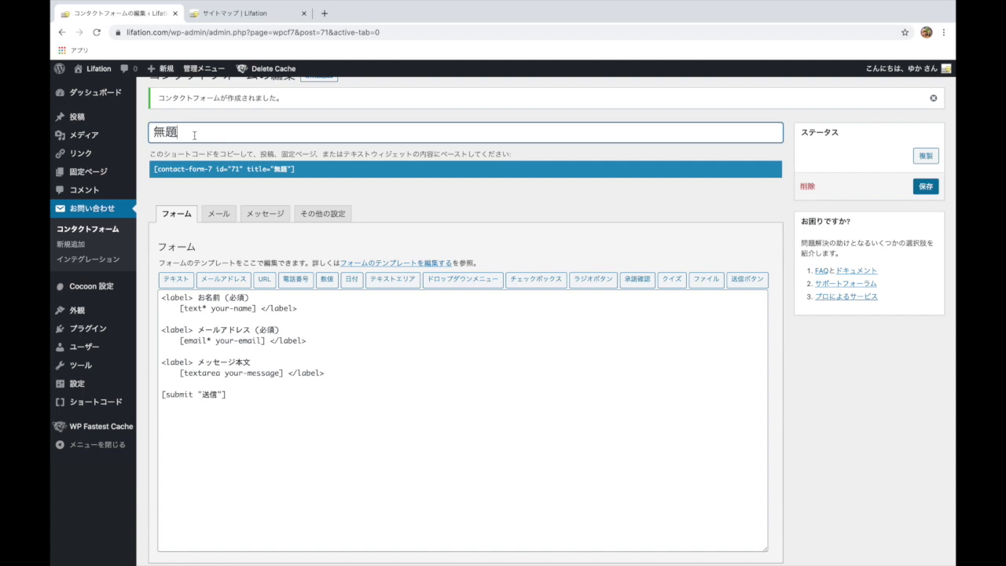
key(BackSpace)
key(BackSpace)
text(コンタクト)
key(Return)
scroll(157, 507, down, 1)
click(163, 544)
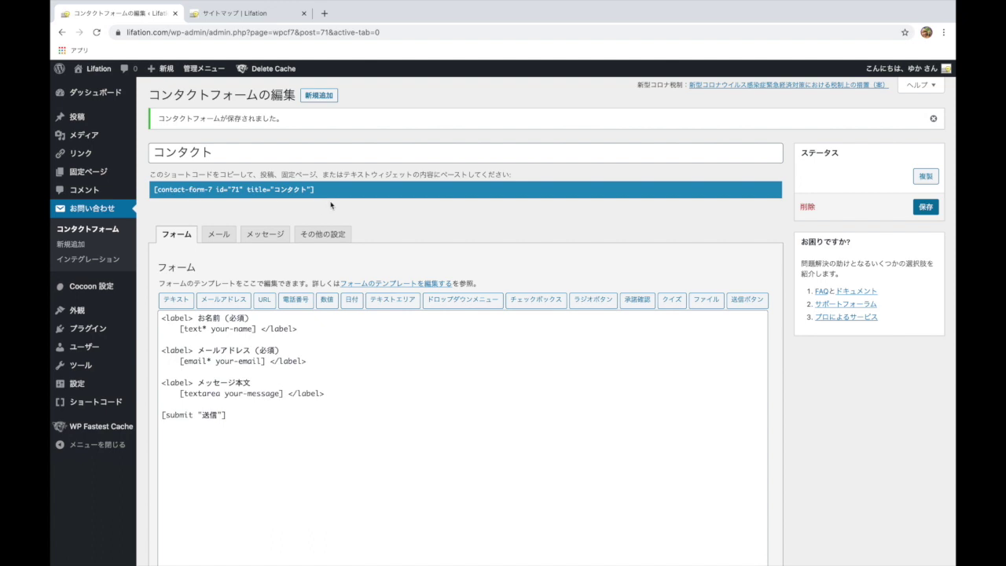
Copy the コンタクト form's shortcode and open the お問い合わせ fixed page for editing.
click(319, 190)
key(super+c)
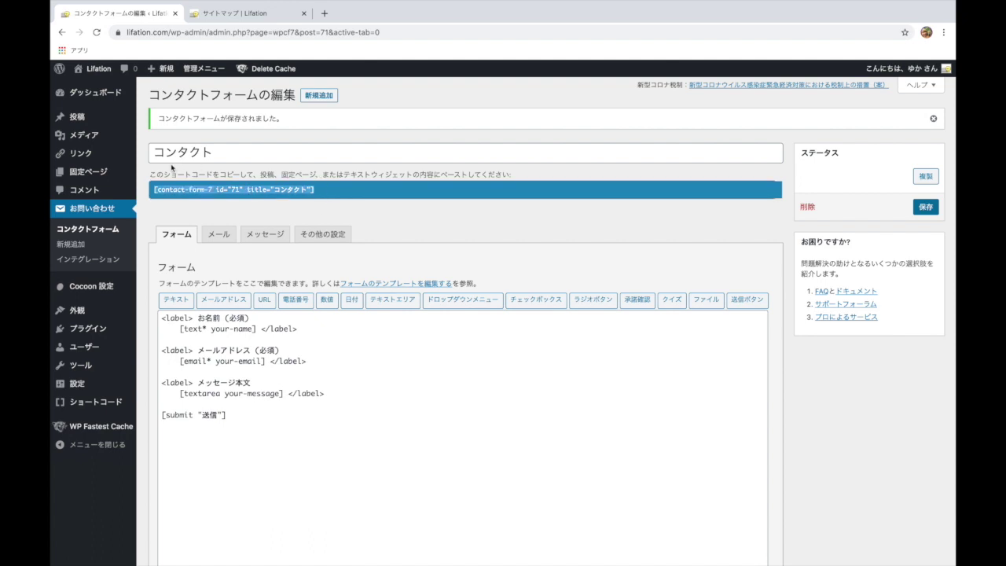
mouse_move(101, 172)
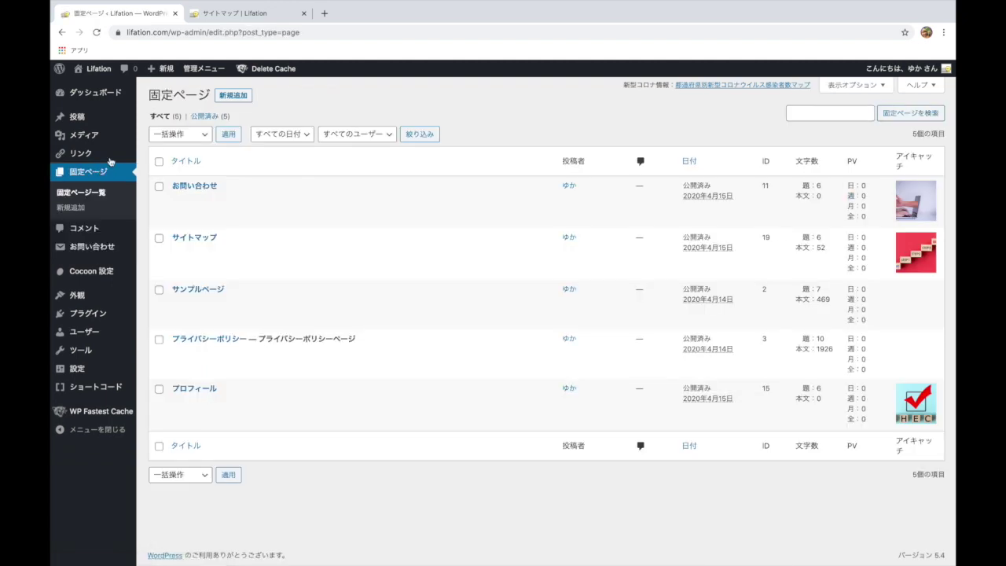
click(206, 189)
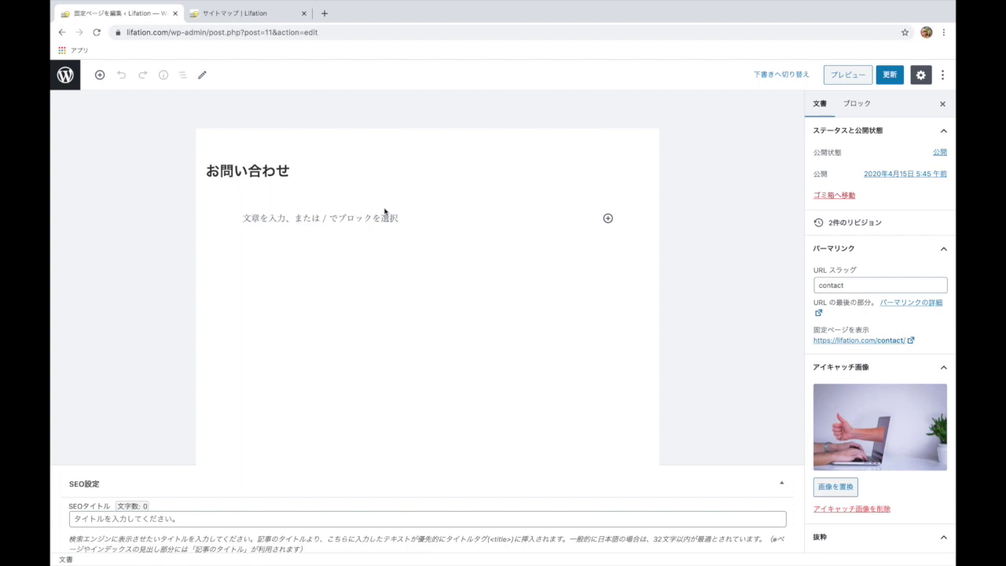
Insert a ショートコード block in the empty page body and paste [contact-form-7 id="71" title="コンタクト"] into it.
click(607, 217)
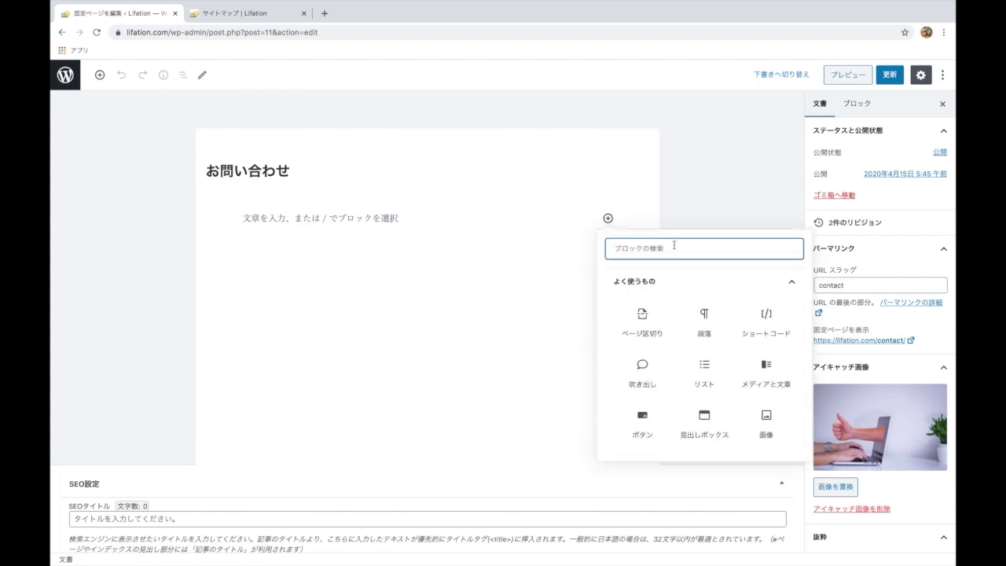
click(775, 330)
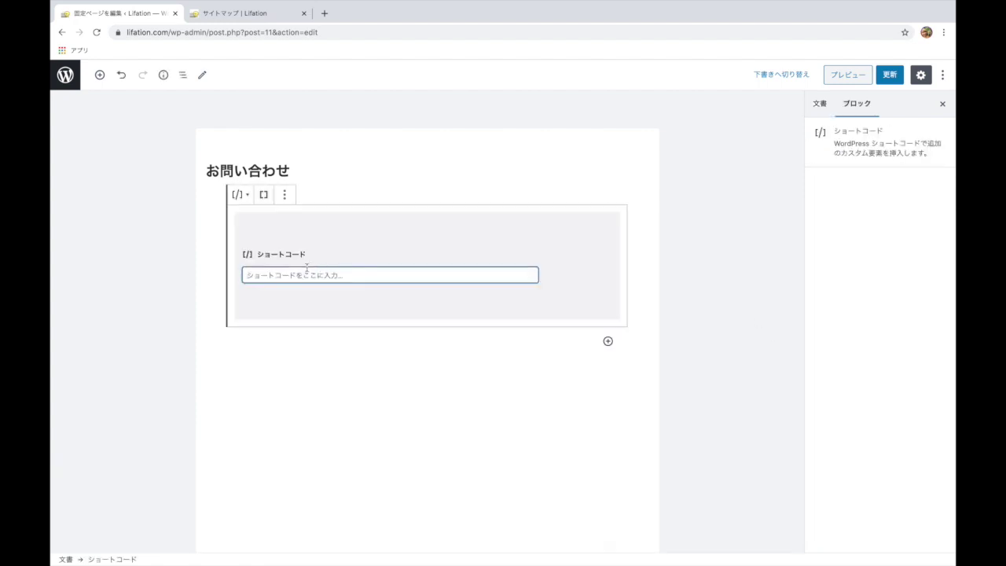
key(super+v)
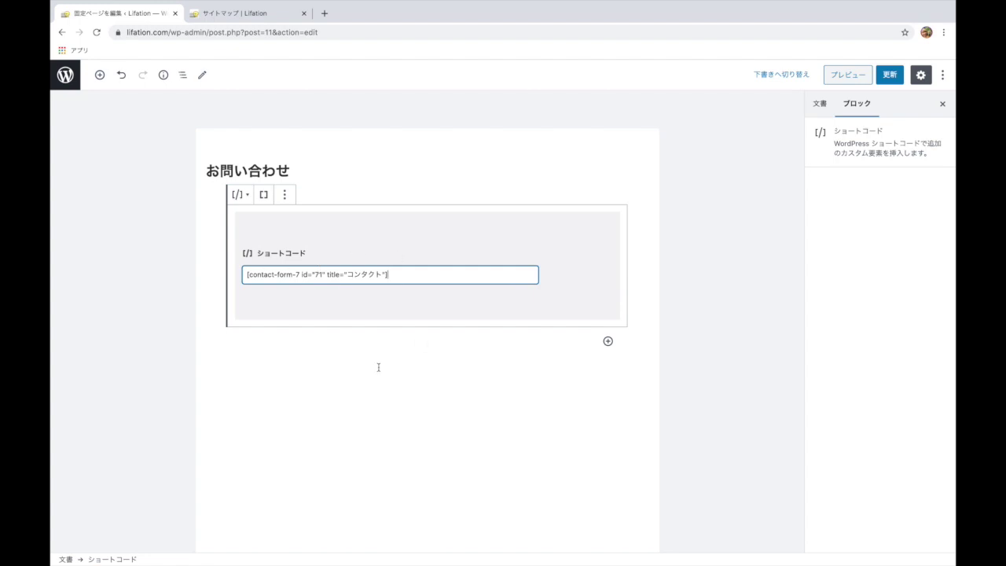
Preview the お問い合わせ page and examine the contact form's name, e-mail and message fields.
click(855, 75)
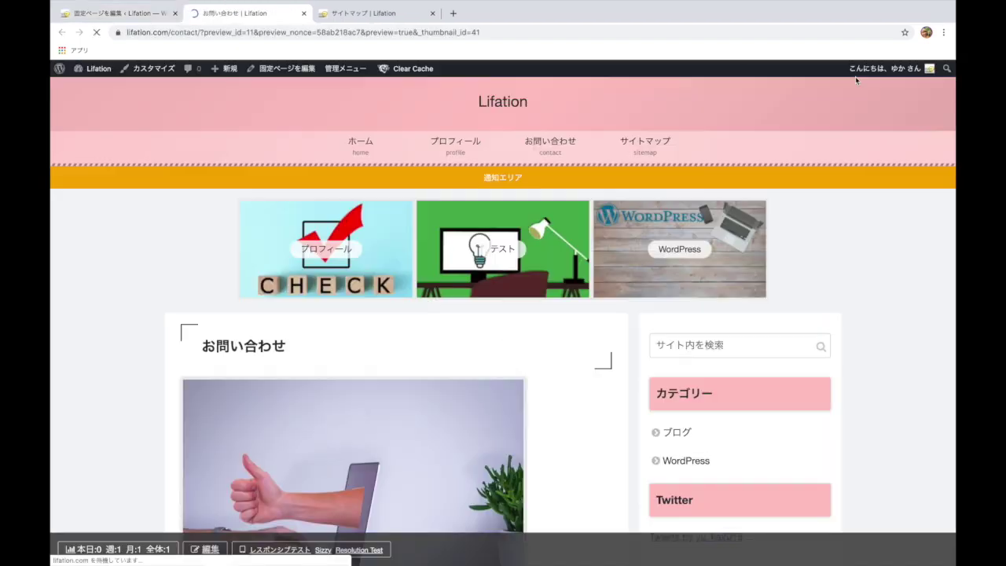
scroll(322, 395, down, 7)
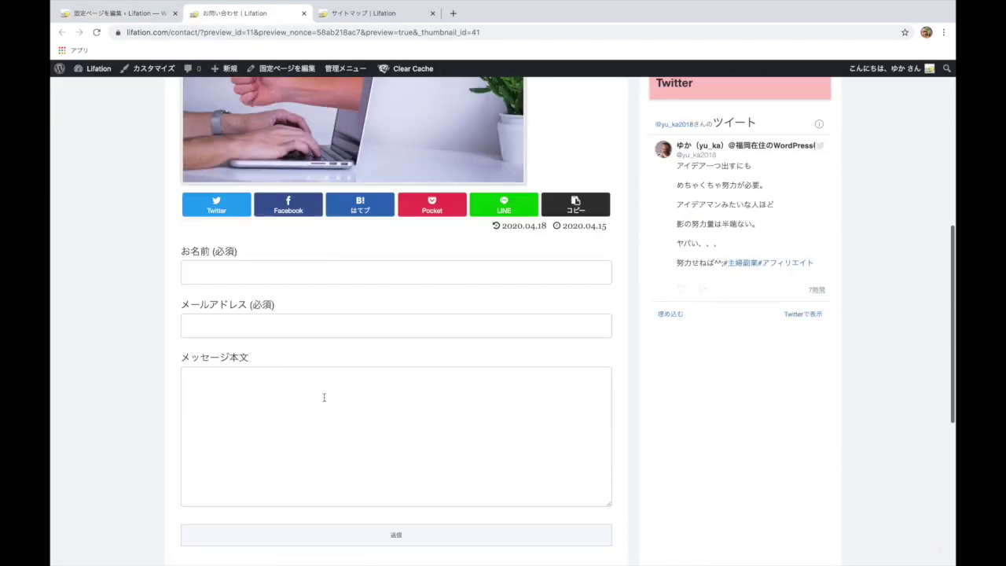
click(210, 210)
click(202, 269)
click(211, 346)
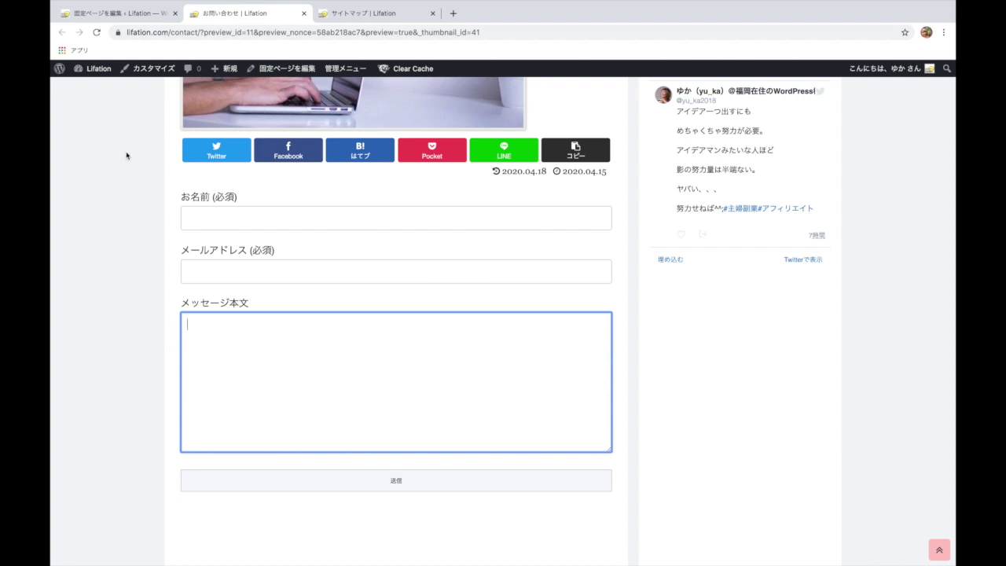
Return to the お問い合わせ page's editor and update the published page.
click(118, 13)
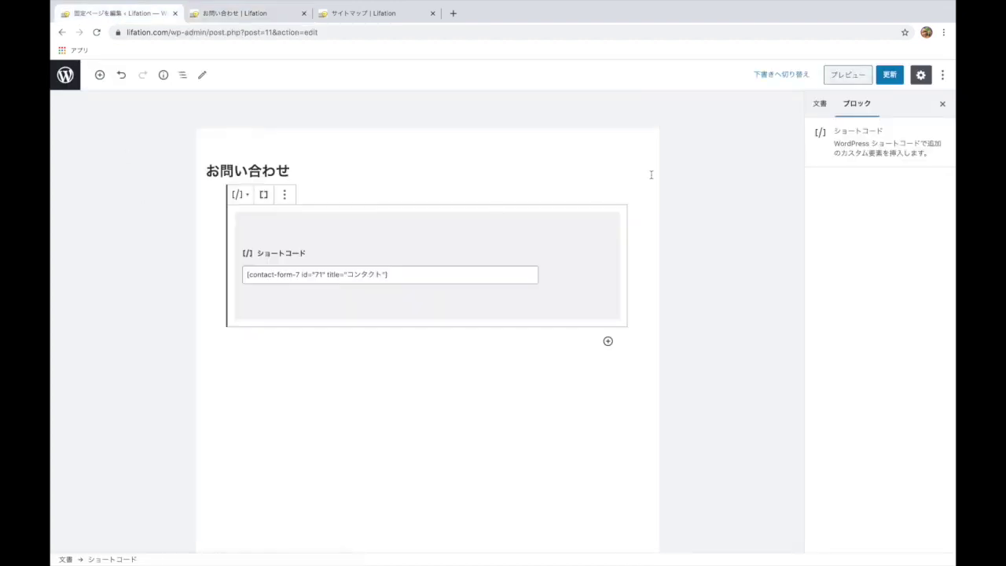
click(888, 74)
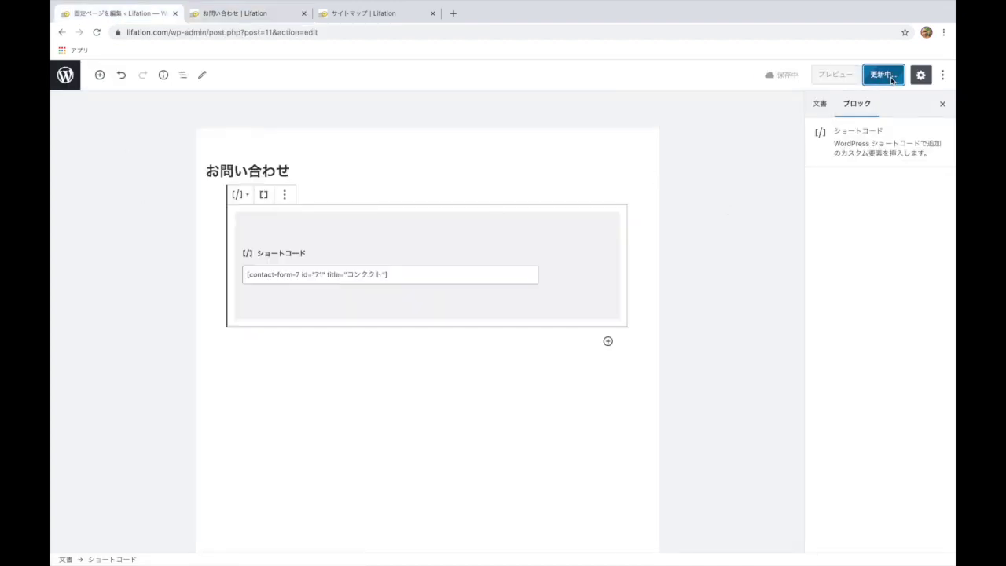
click(366, 171)
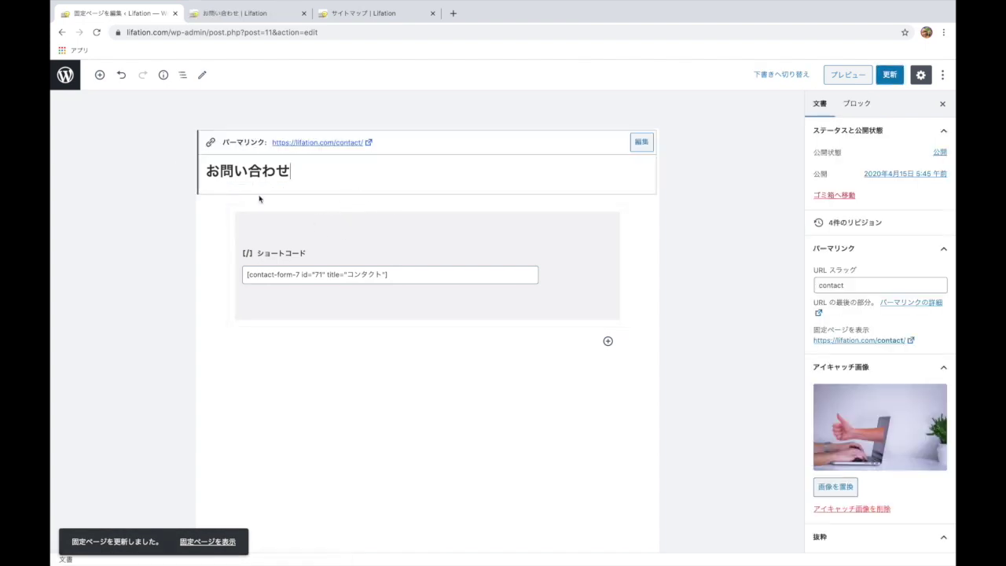
Add two empty 段落 blocks below the shortcode block.
click(99, 74)
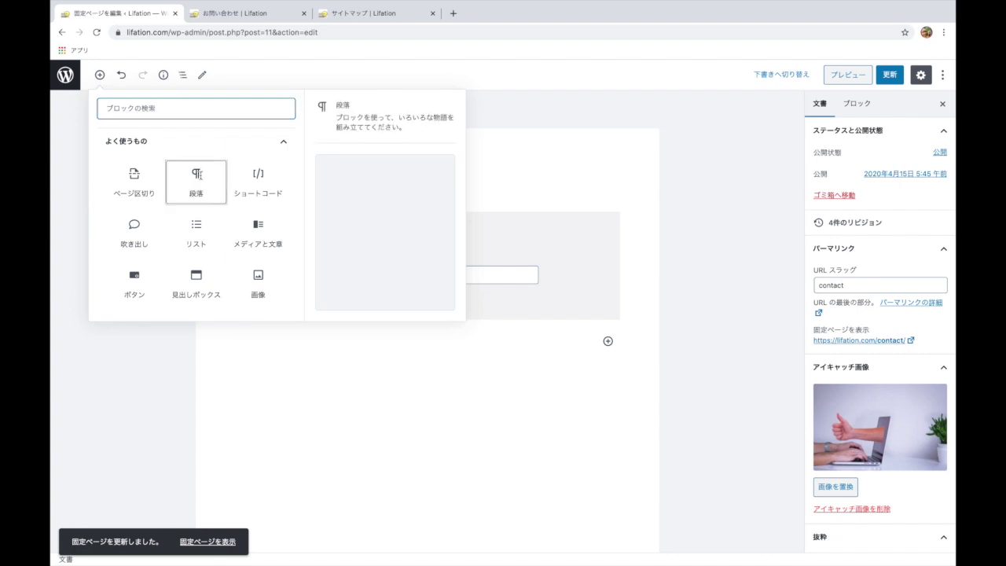
click(196, 193)
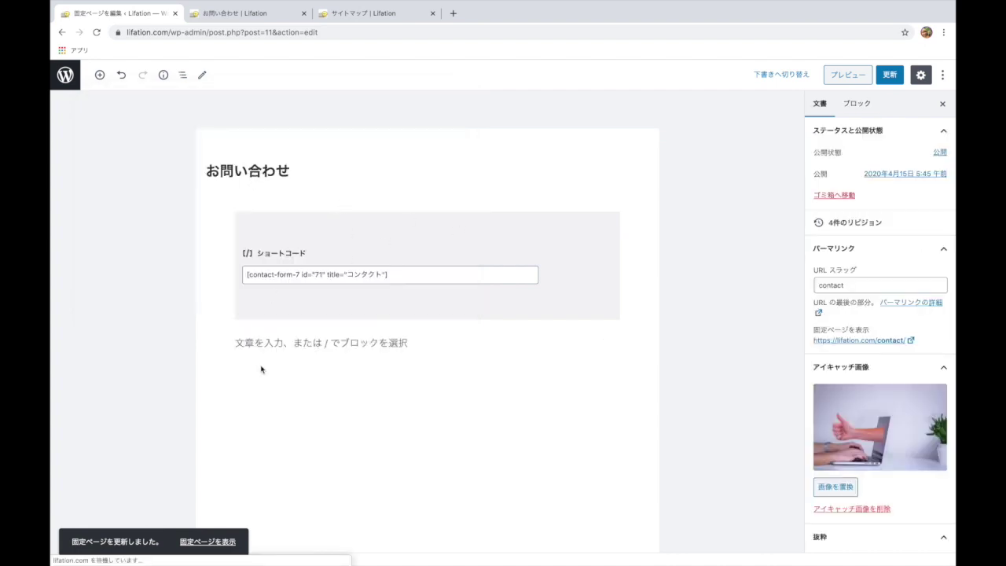
click(240, 343)
key(Return)
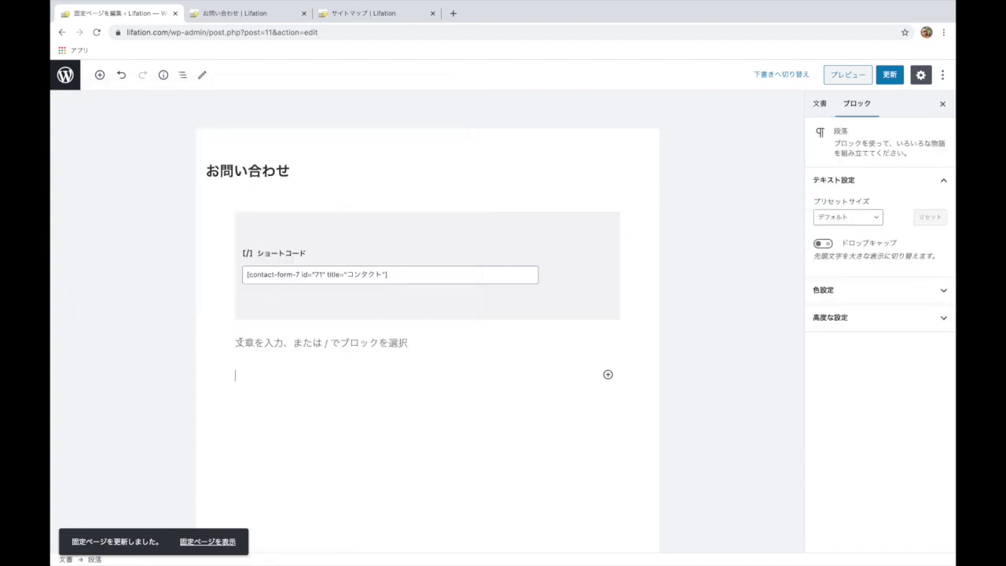
click(310, 355)
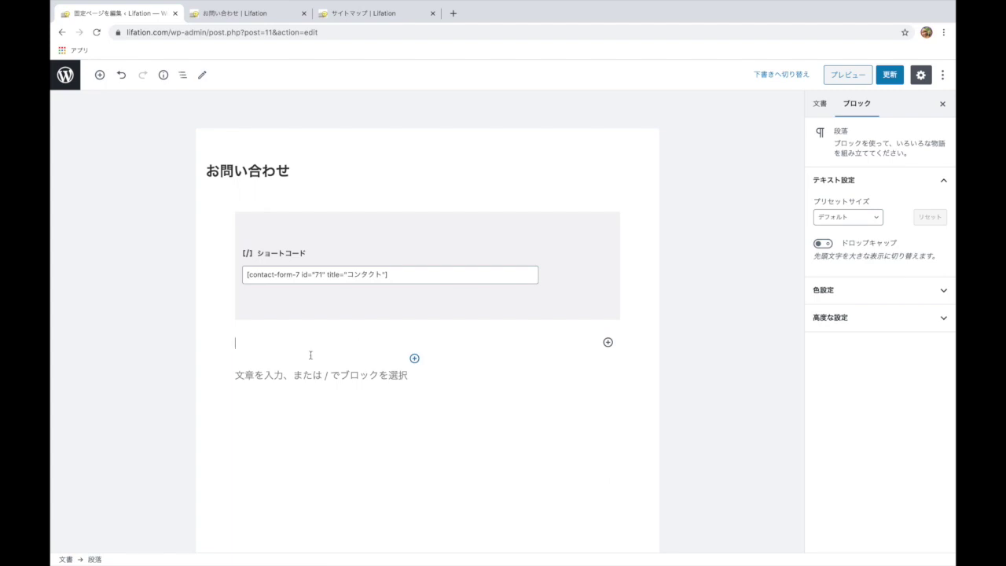
Move the shortcode block down below both empty paragraphs.
click(363, 257)
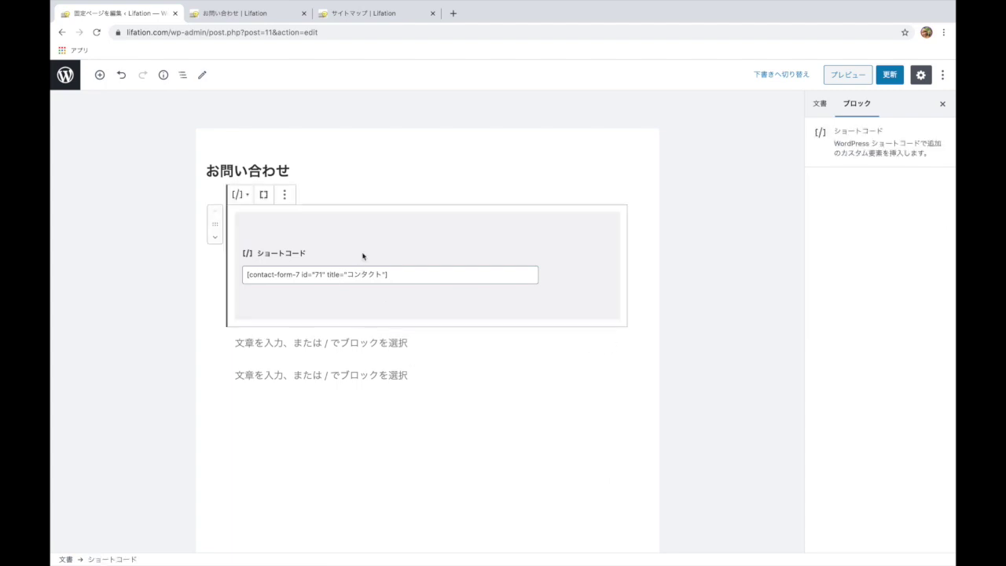
click(216, 238)
click(216, 239)
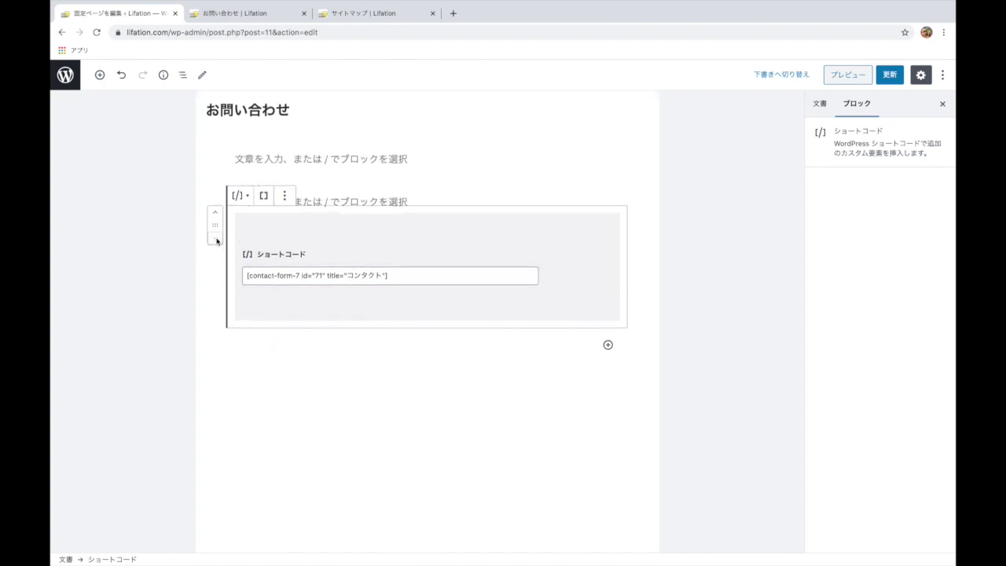
Write お気軽にお問い合わせください。 in the first paragraph above the shortcode block.
click(336, 161)
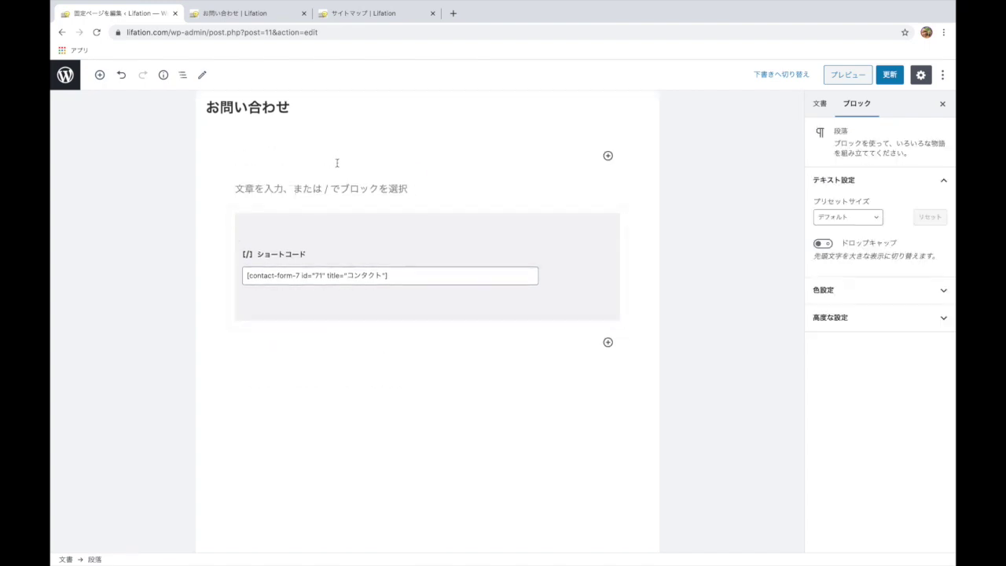
text(おきがt)
key(BackSpace)
text(るに)
key(space)
key(Return)
text(お問い)
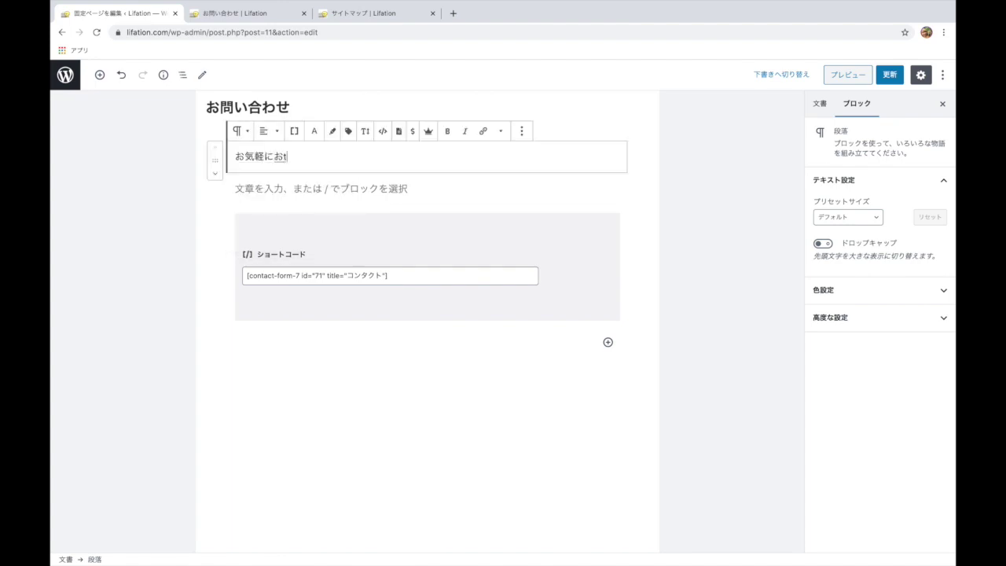
text(awasekudasai)
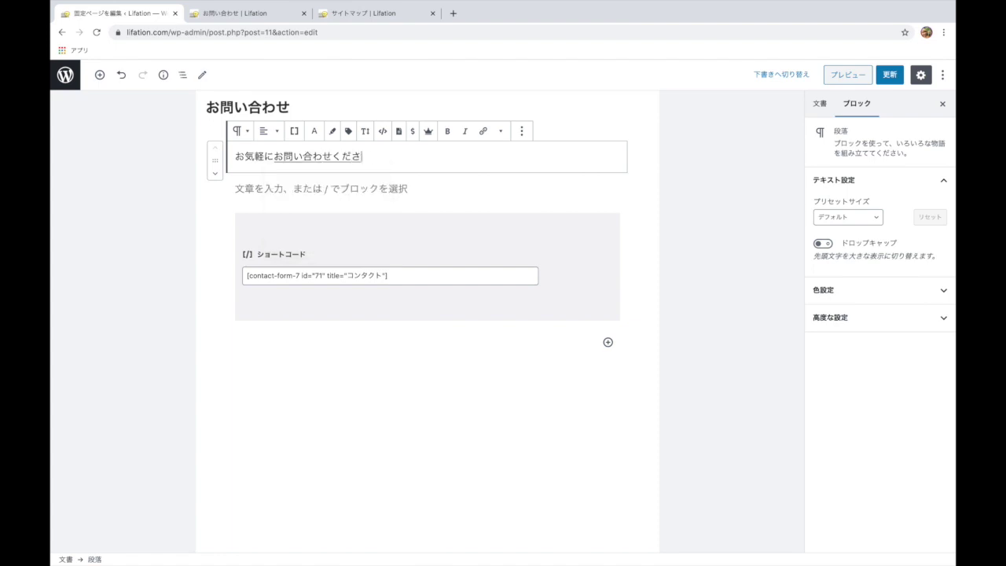
text(.)
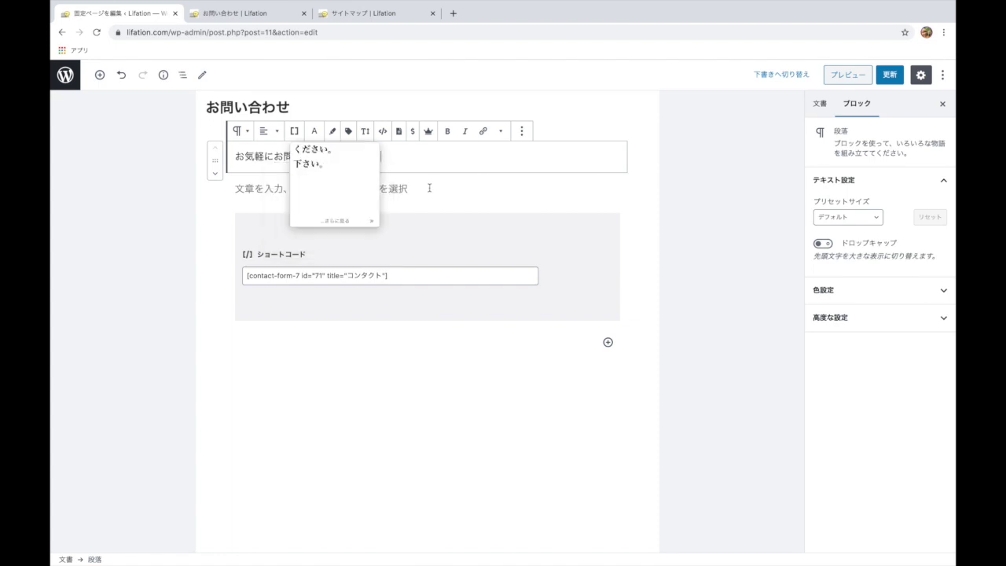
key(Return)
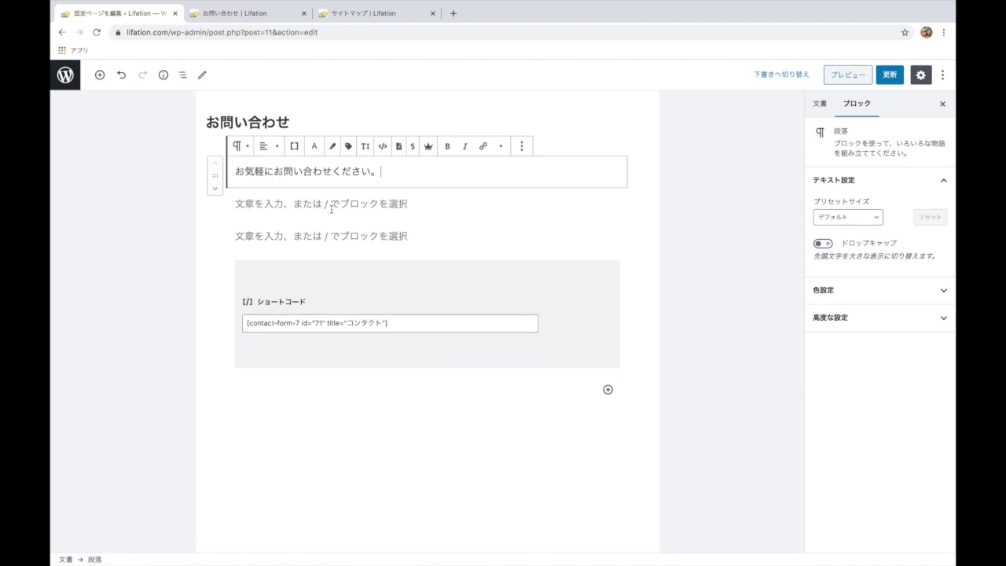
Preview the お問い合わせ page again and check the introductory sentence above the contact form.
click(848, 74)
scroll(176, 366, down, 10)
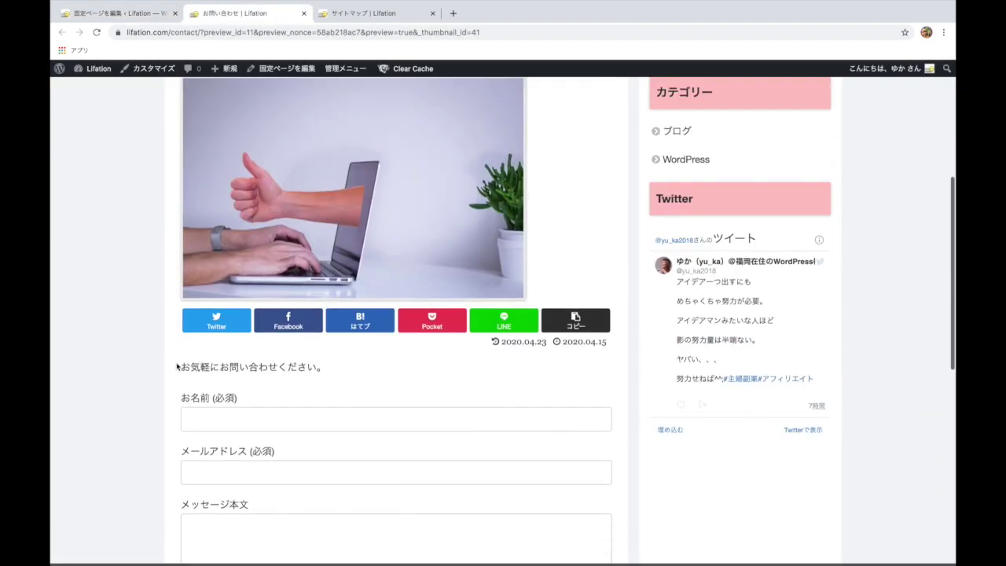
scroll(498, 173, up, 1)
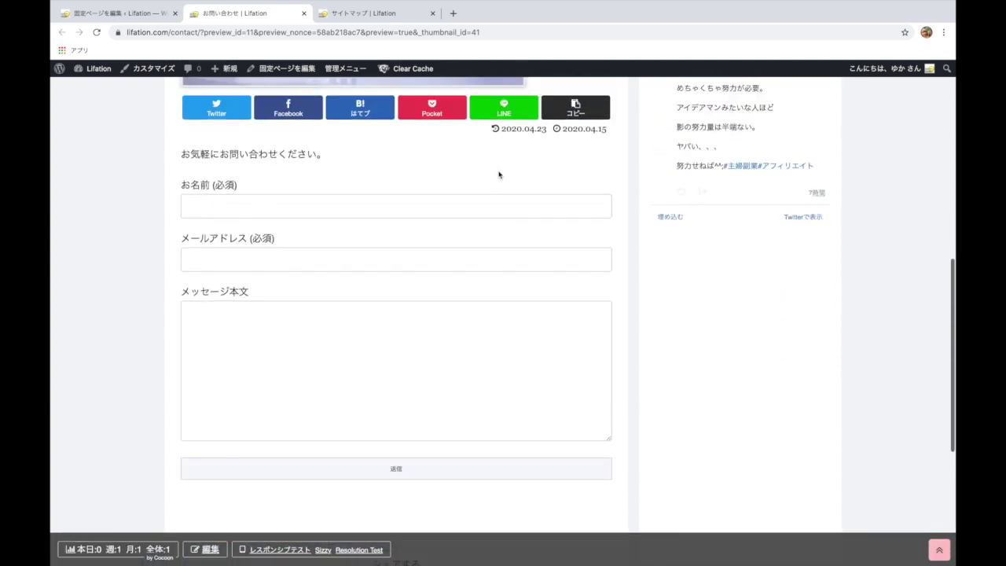
Return from the preview to the お問い合わせ page editor and update the published page.
drag(185, 154, 336, 159)
scroll(300, 224, up, 2)
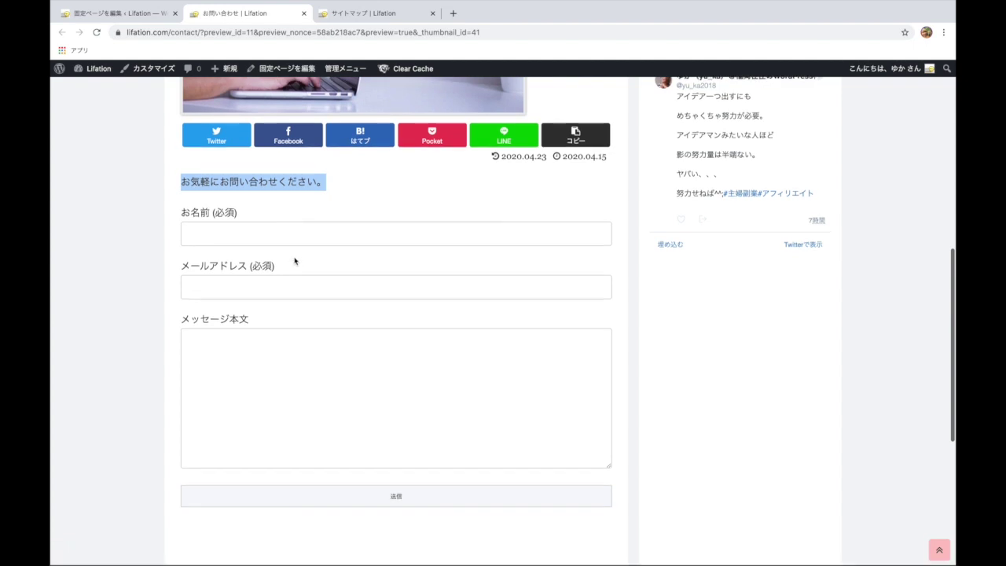
click(374, 256)
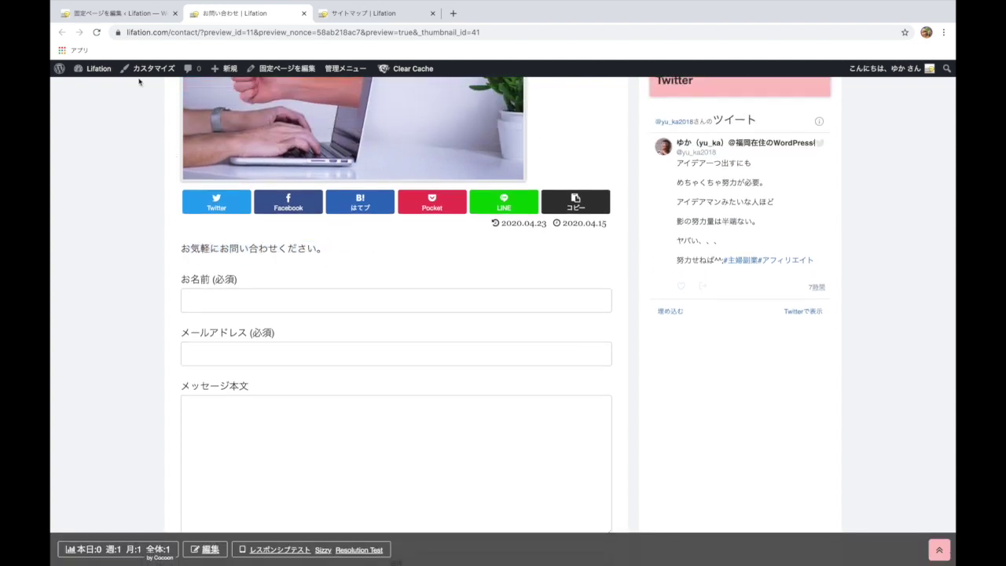
click(126, 16)
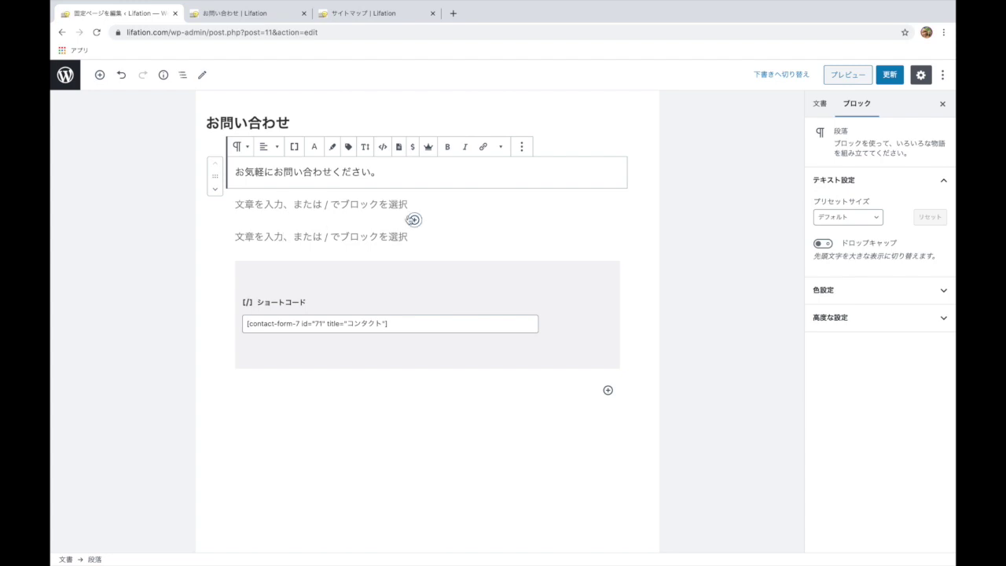
scroll(326, 258, down, 2)
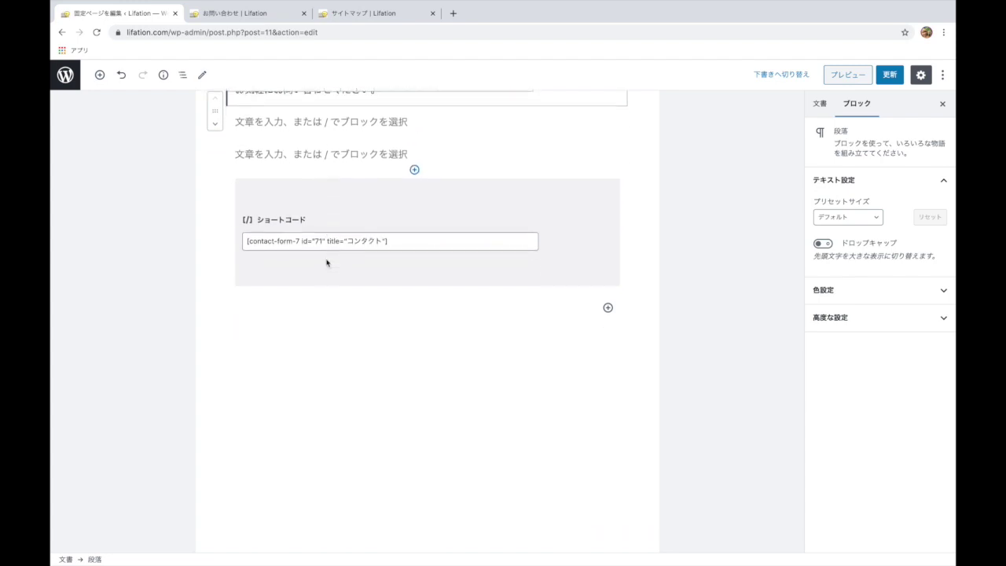
scroll(326, 258, up, 3)
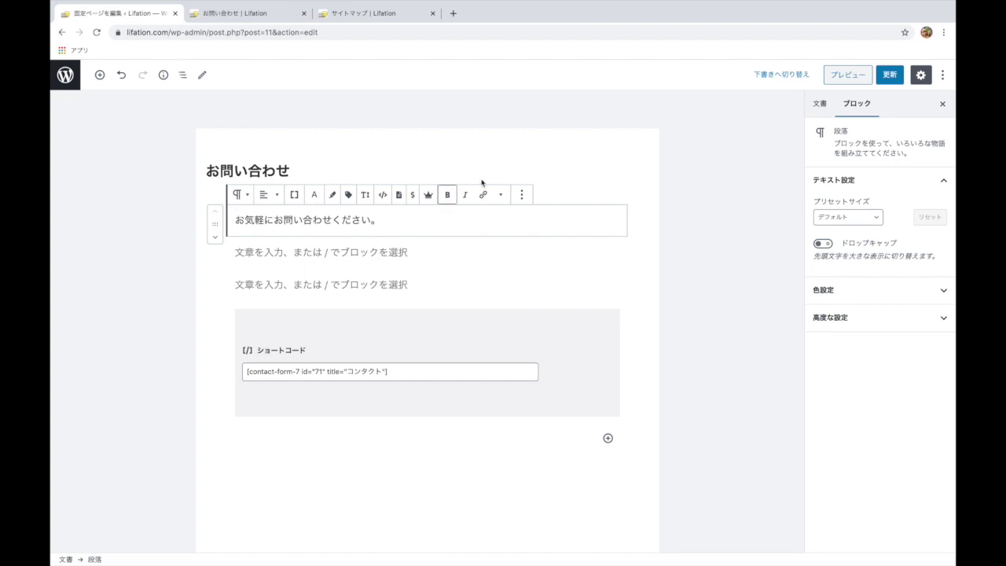
click(885, 78)
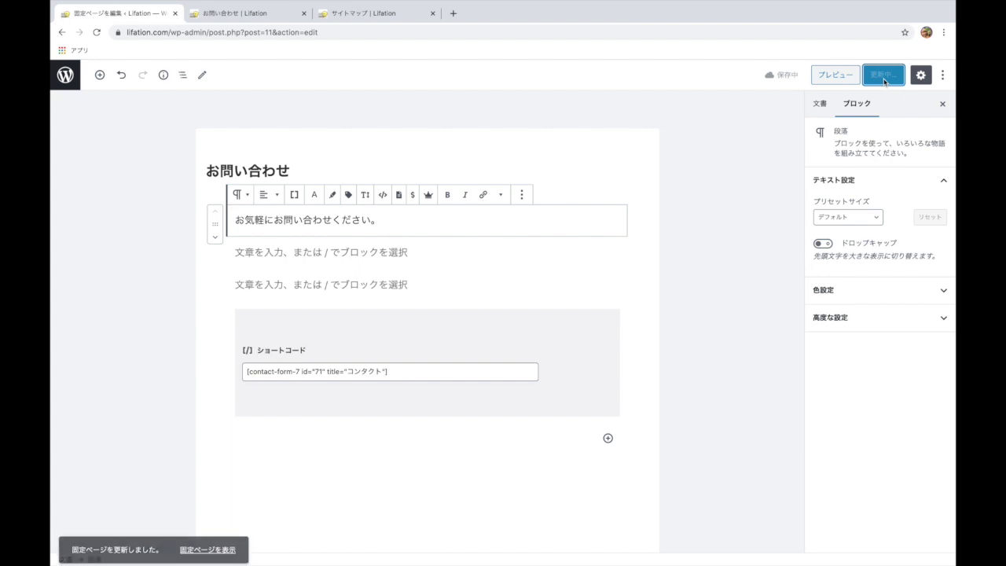
Leave the page editor and open the コンタクト form from the お問い合わせ contact form list for editing.
click(65, 75)
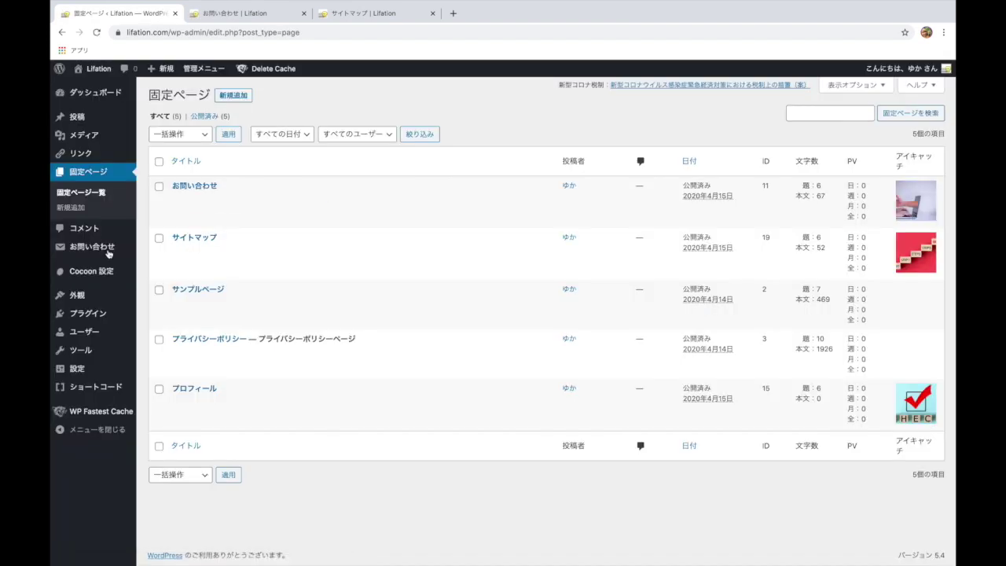
mouse_move(109, 253)
click(174, 248)
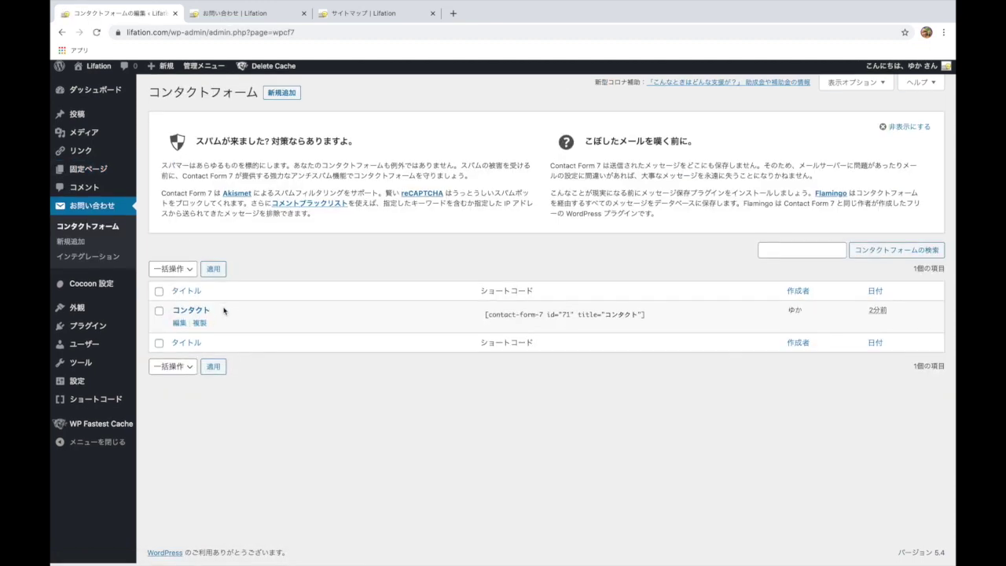
click(187, 310)
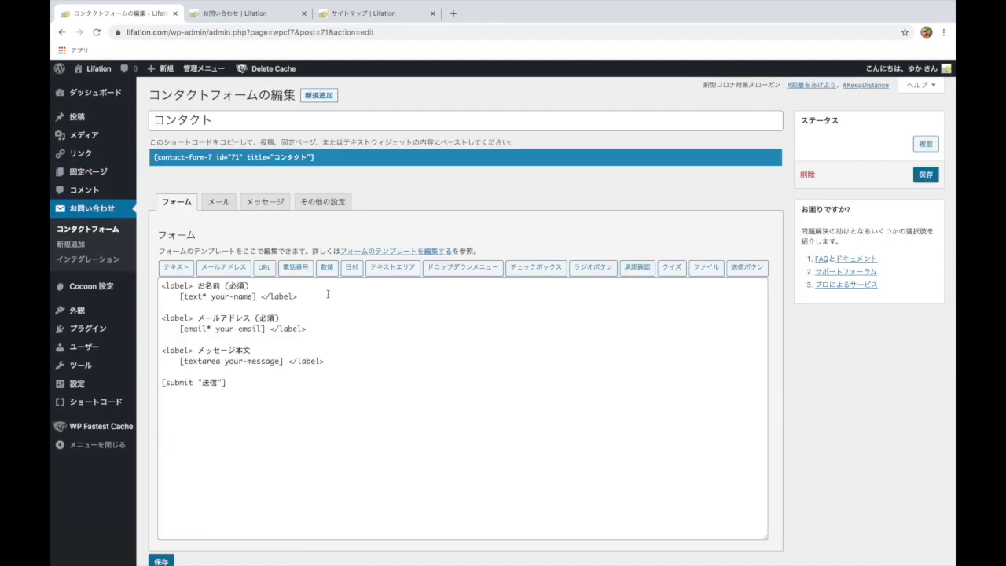
Examine the コンタクト form's メール template, including its recipient, sender, subject, additional header and message body.
scroll(328, 293, down, 1)
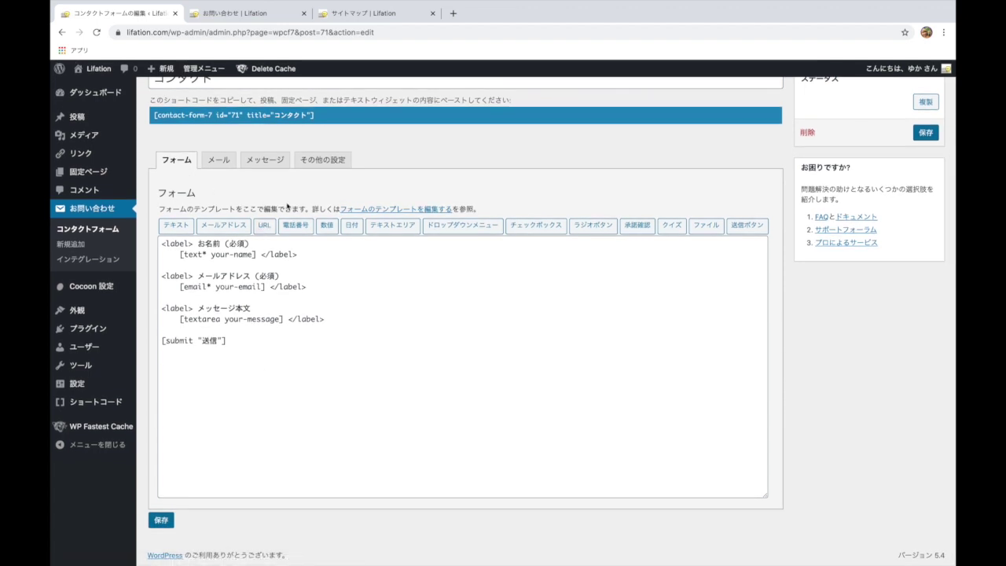
click(221, 164)
scroll(218, 371, down, 3)
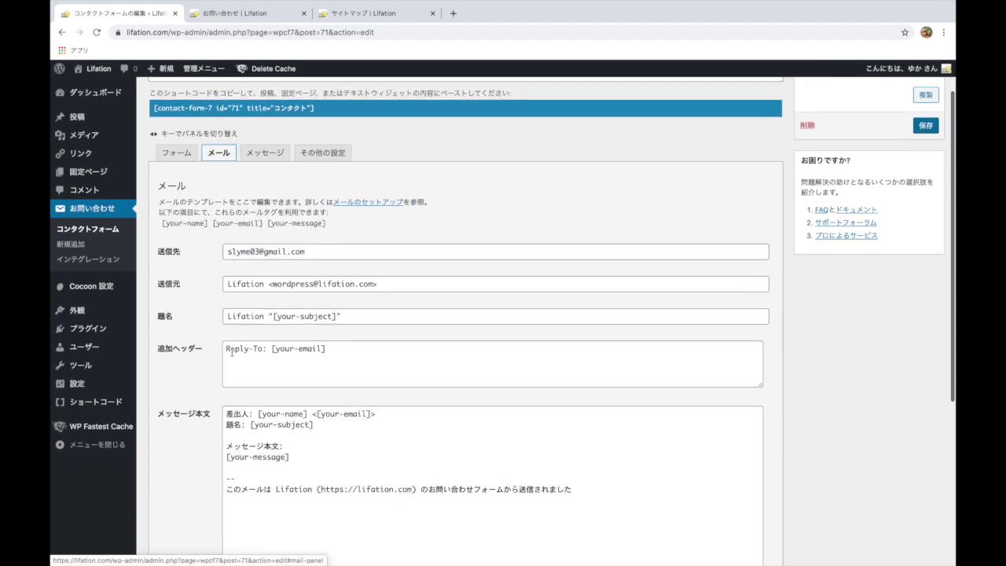
scroll(213, 376, down, 1)
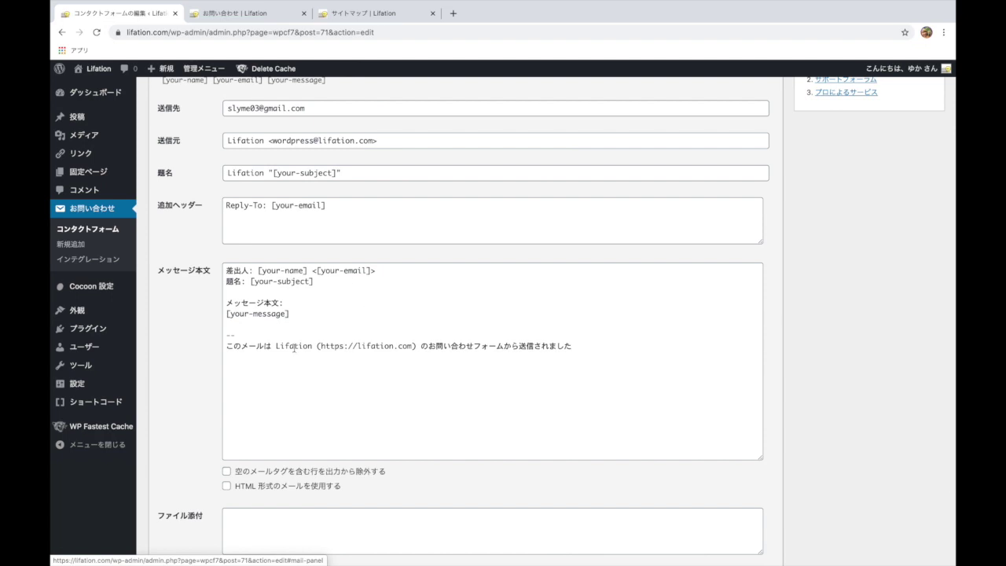
scroll(404, 318, up, 1)
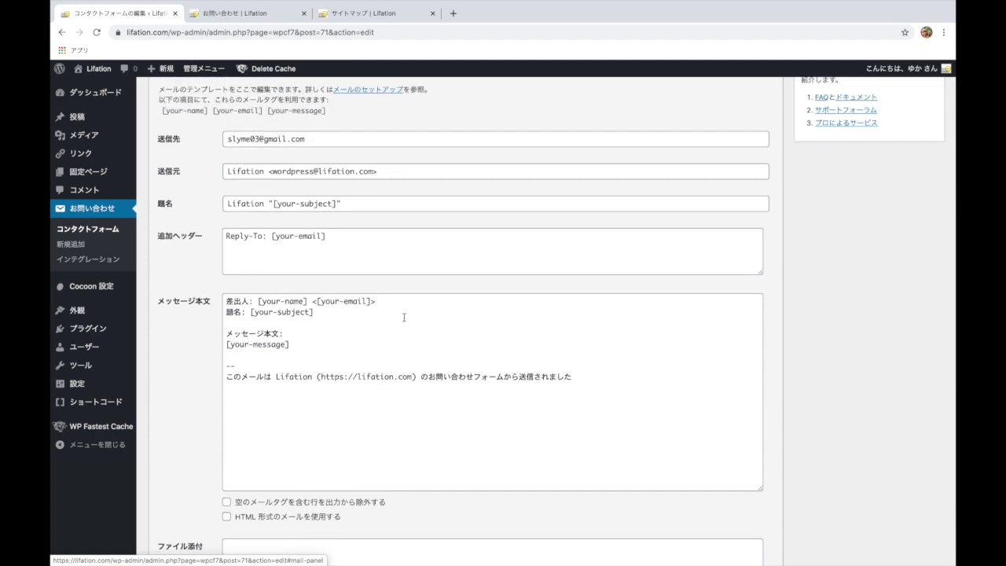
scroll(354, 315, down, 5)
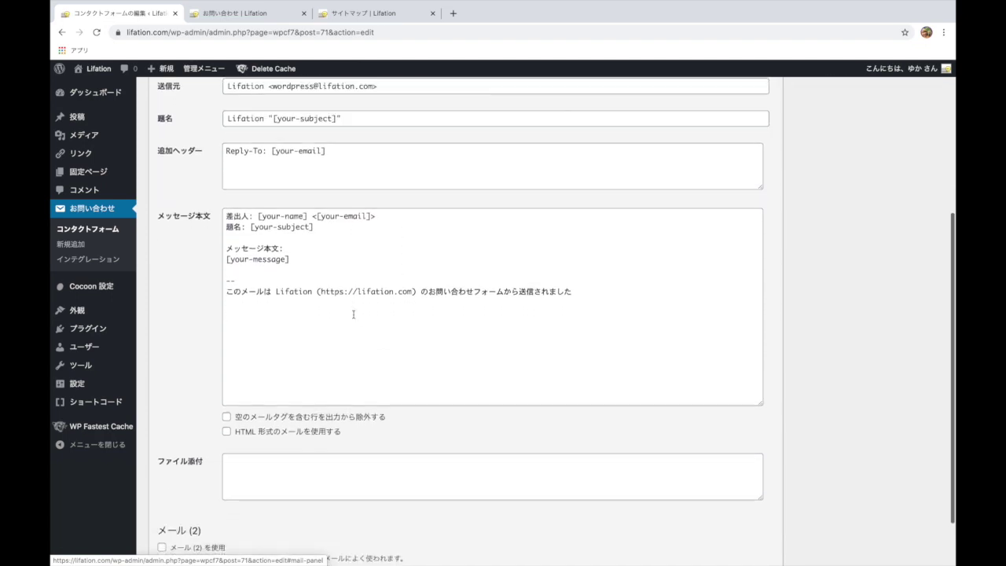
scroll(173, 405, up, 10)
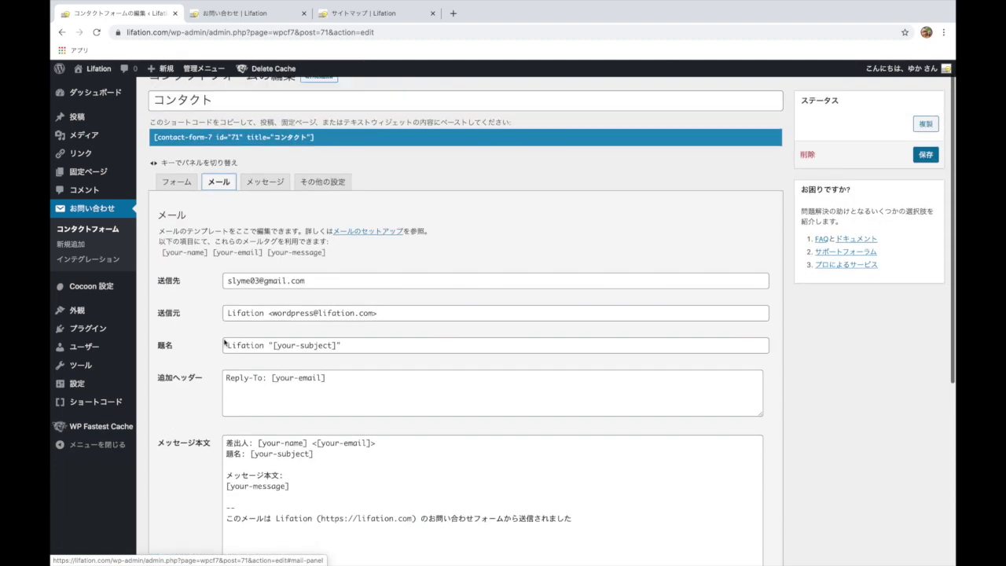
scroll(209, 334, down, 3)
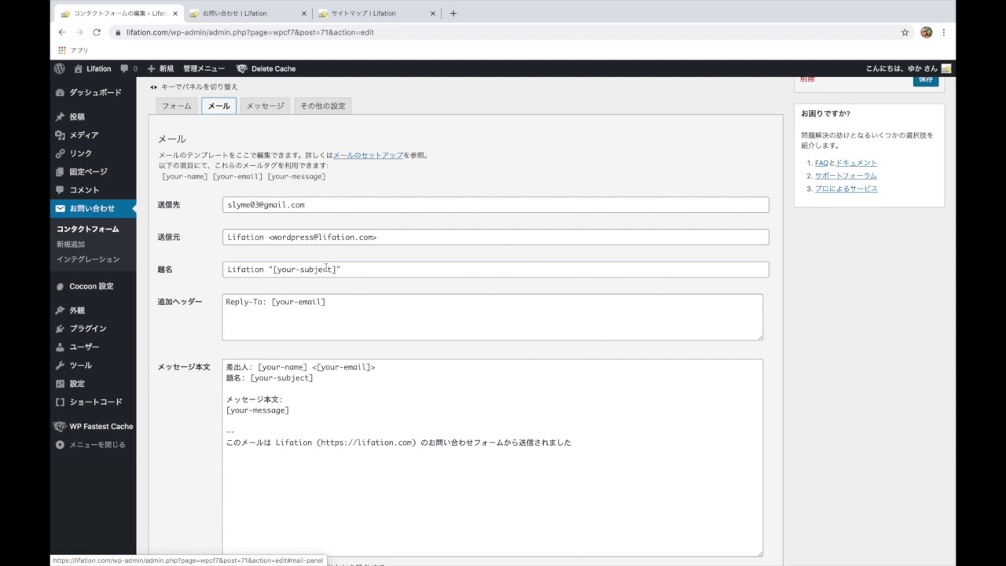
scroll(325, 268, down, 3)
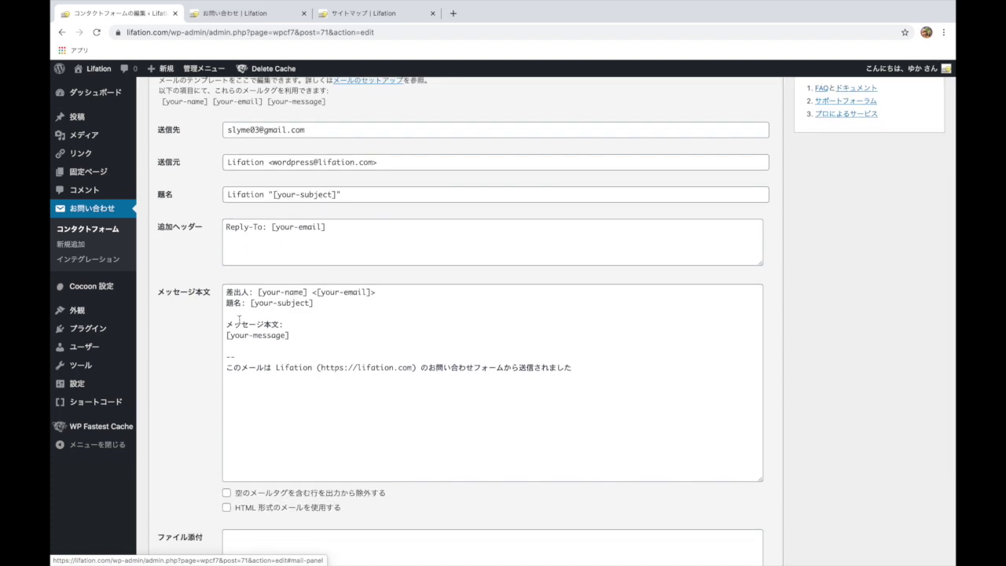
Enable メール (2) as the auto-reply mail for the コンタクト form and look over its template fields.
scroll(239, 318, down, 6)
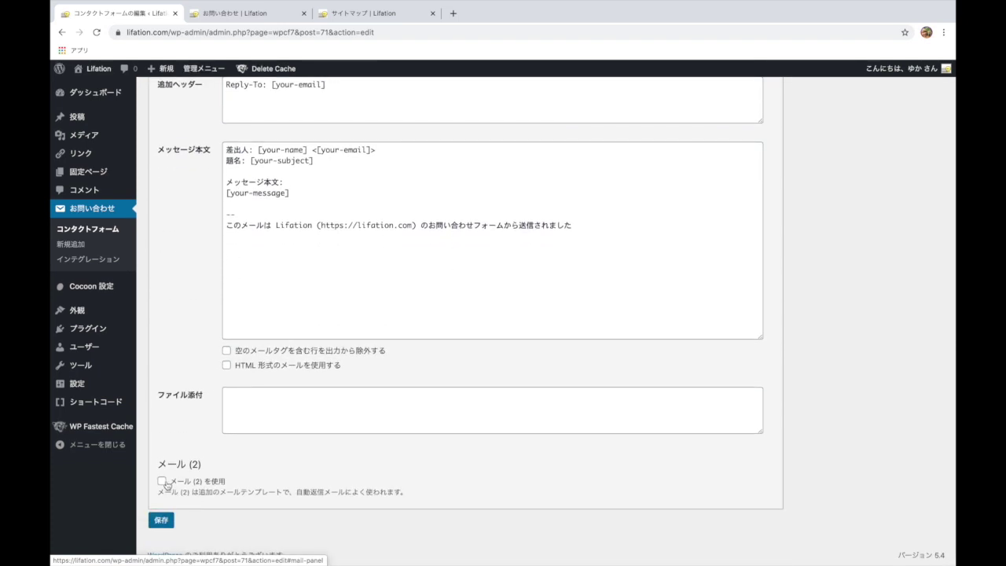
click(161, 482)
scroll(421, 292, down, 12)
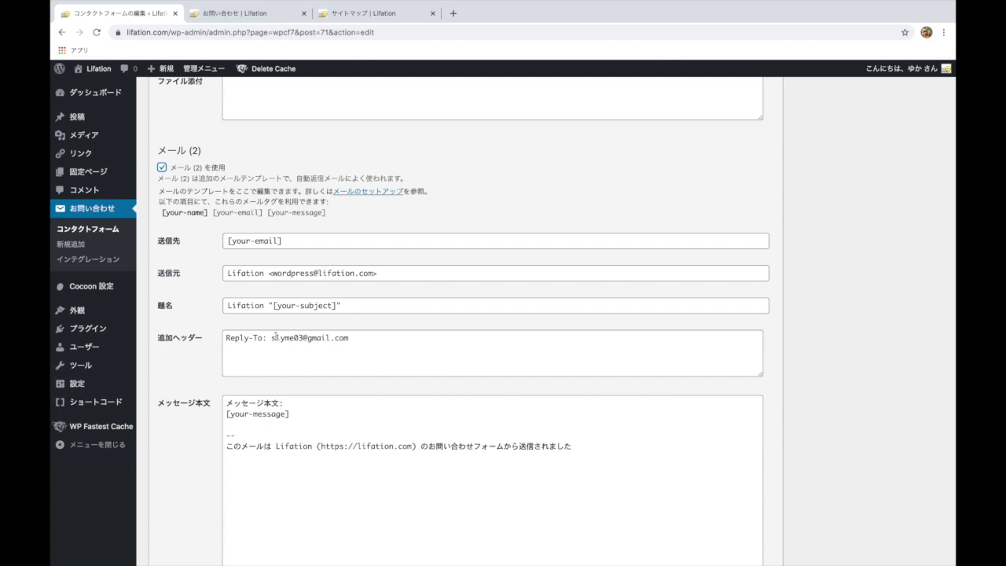
scroll(262, 399, down, 3)
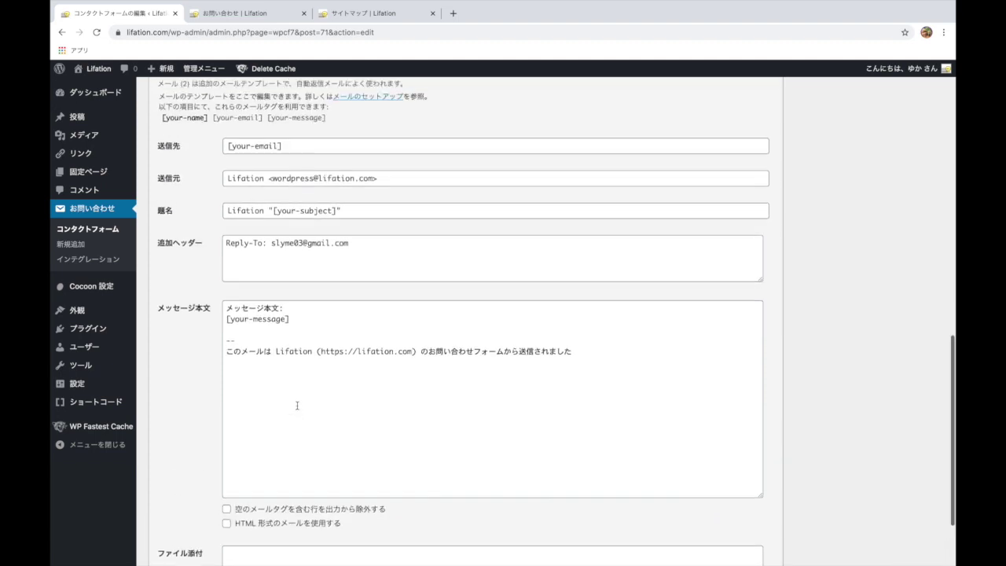
scroll(297, 405, down, 10)
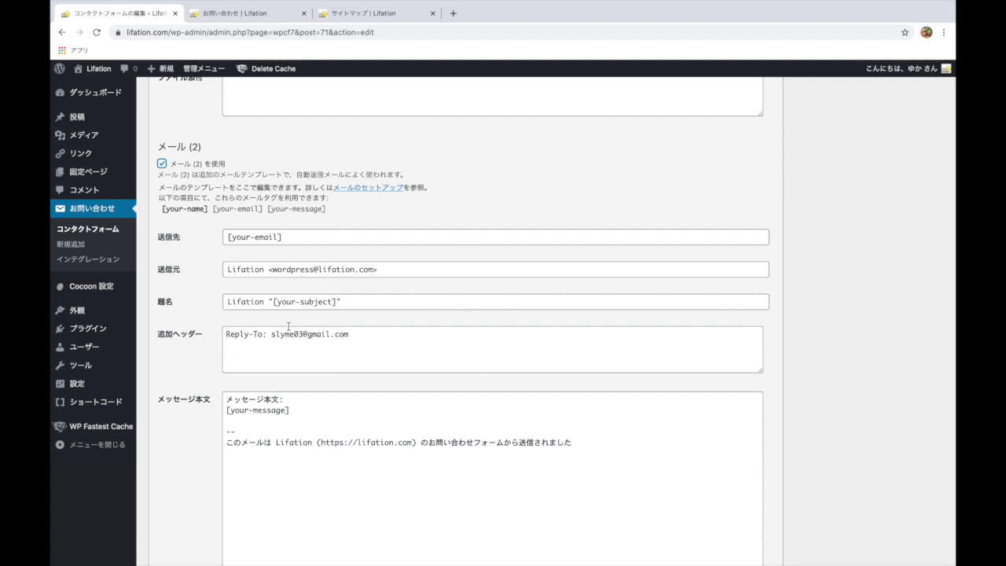
Examine the メール (2) 送信先 and 送信元 fields and compare the recipient with the first mail template's tags.
drag(273, 240, 226, 238)
scroll(226, 238, up, 7)
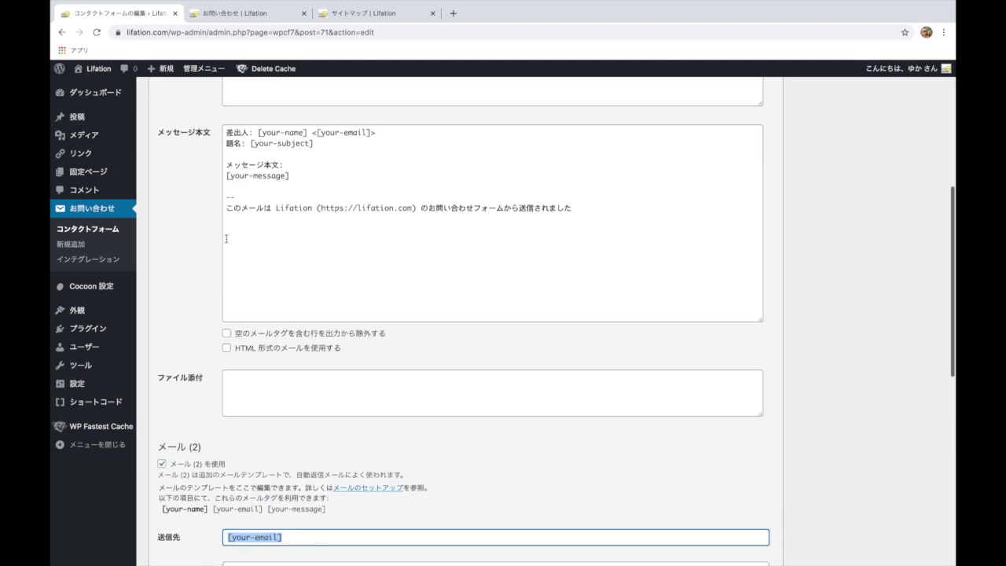
scroll(236, 238, up, 2)
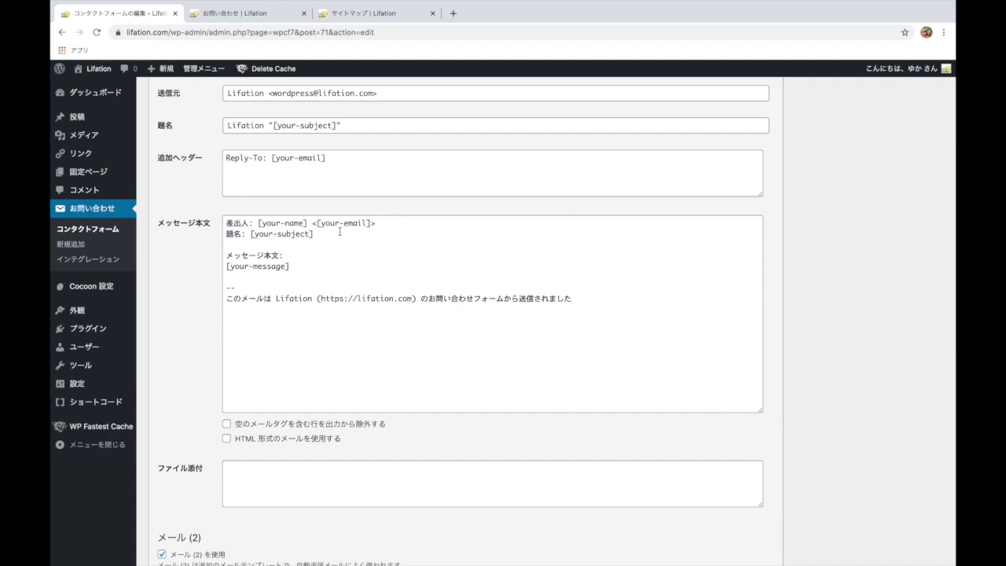
scroll(229, 370, down, 6)
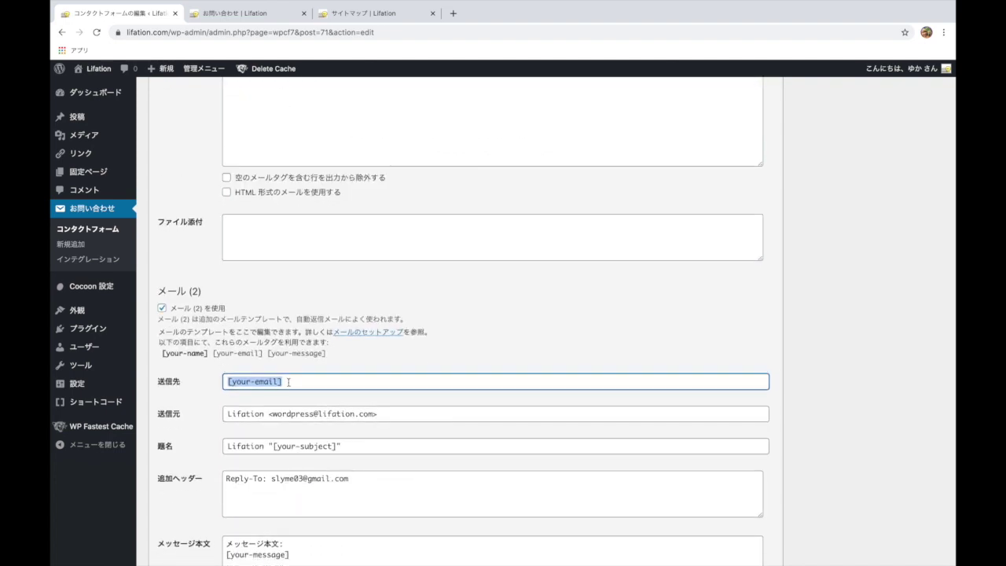
click(288, 382)
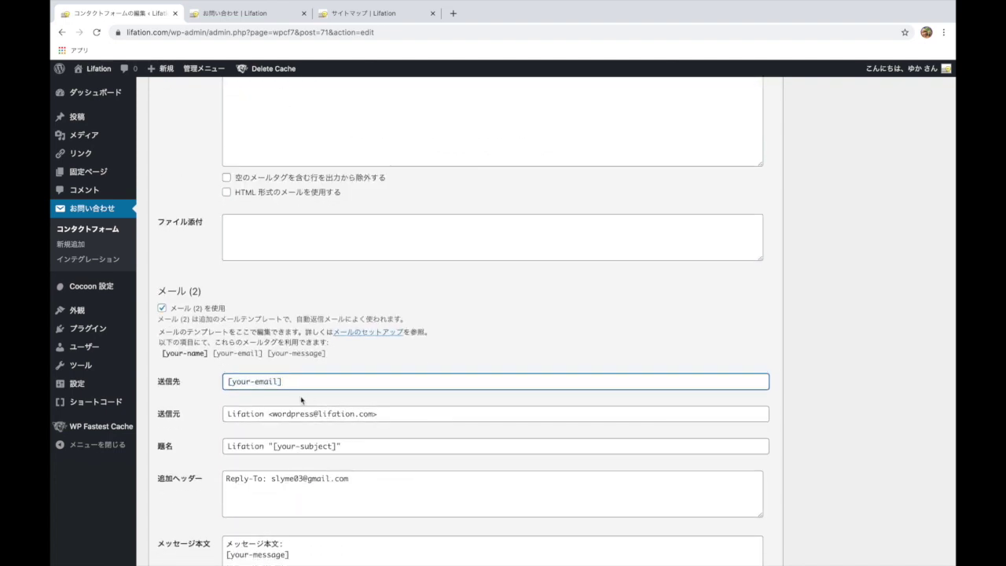
scroll(222, 391, down, 1)
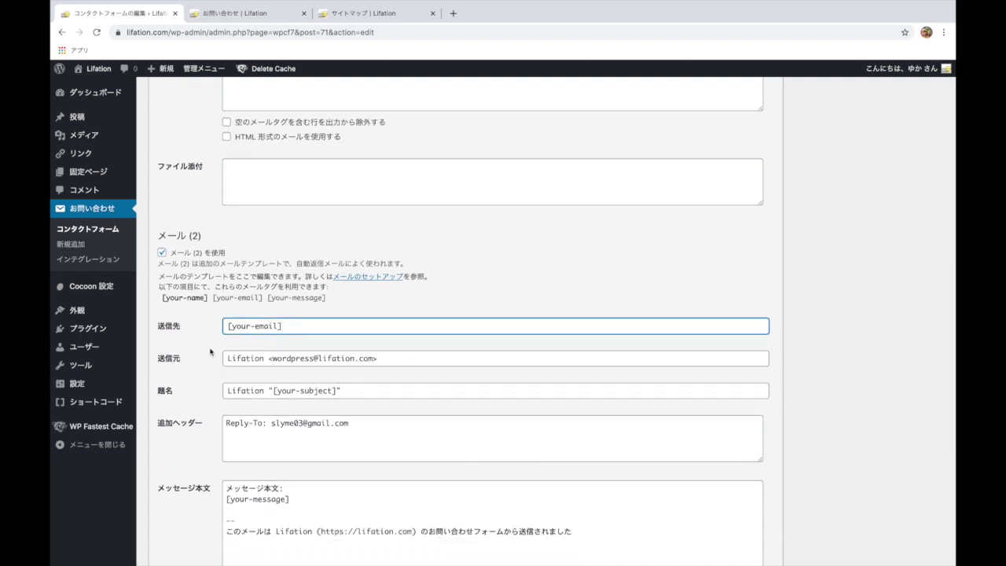
scroll(210, 351, down, 1)
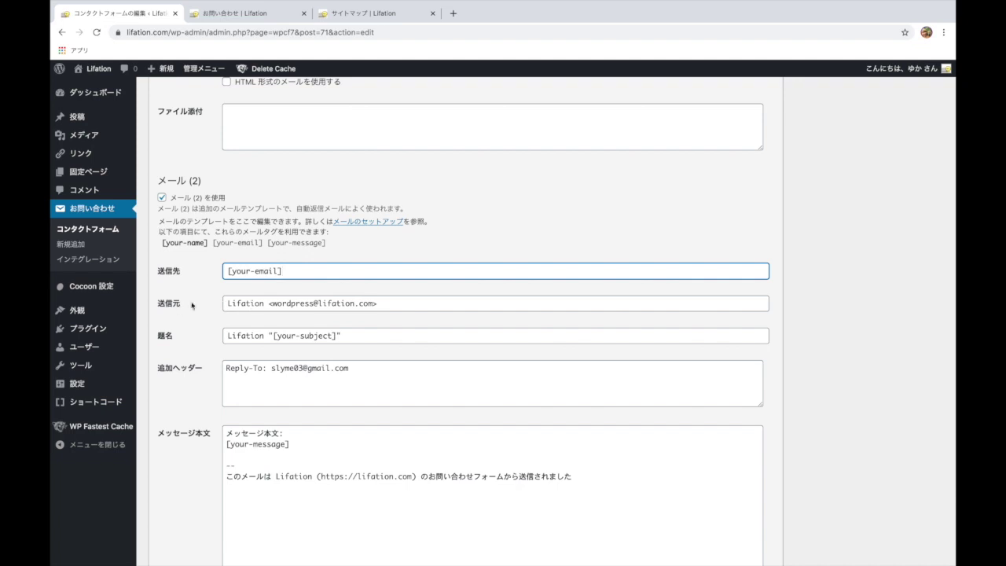
click(383, 306)
Replace the メール (2) subject with お問い合わせありがとうございます。.
scroll(367, 277, down, 1)
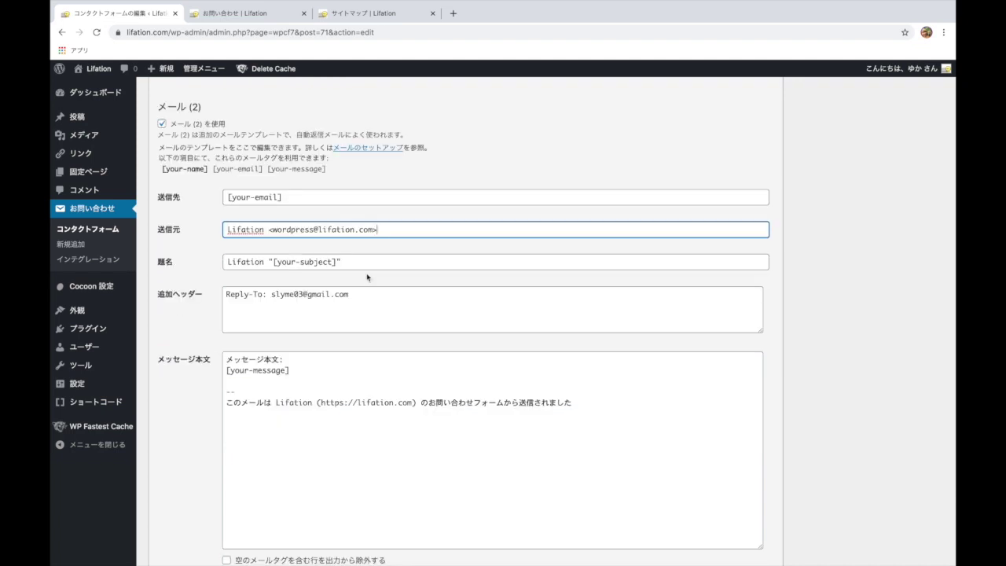
drag(356, 261, 228, 261)
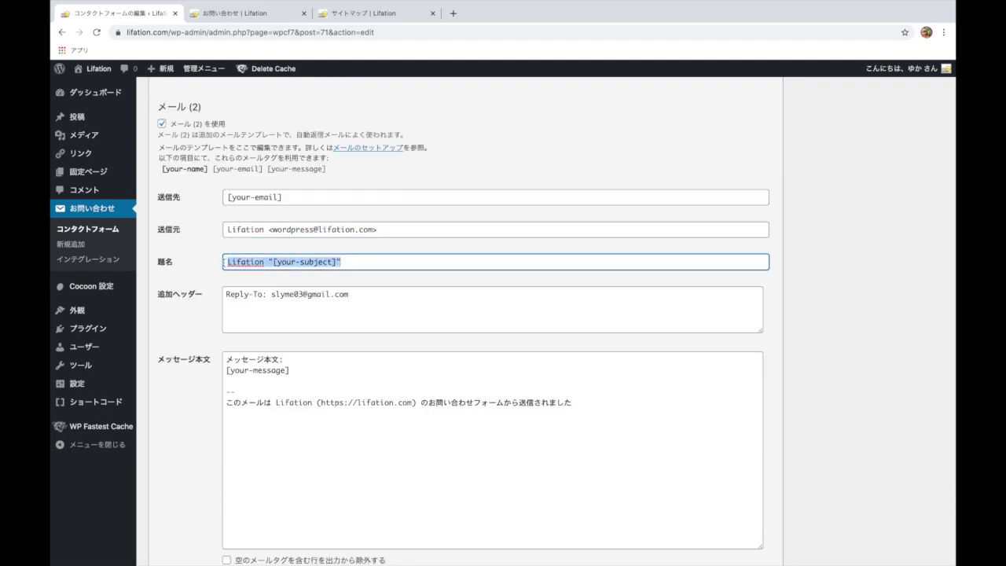
text(お問い)
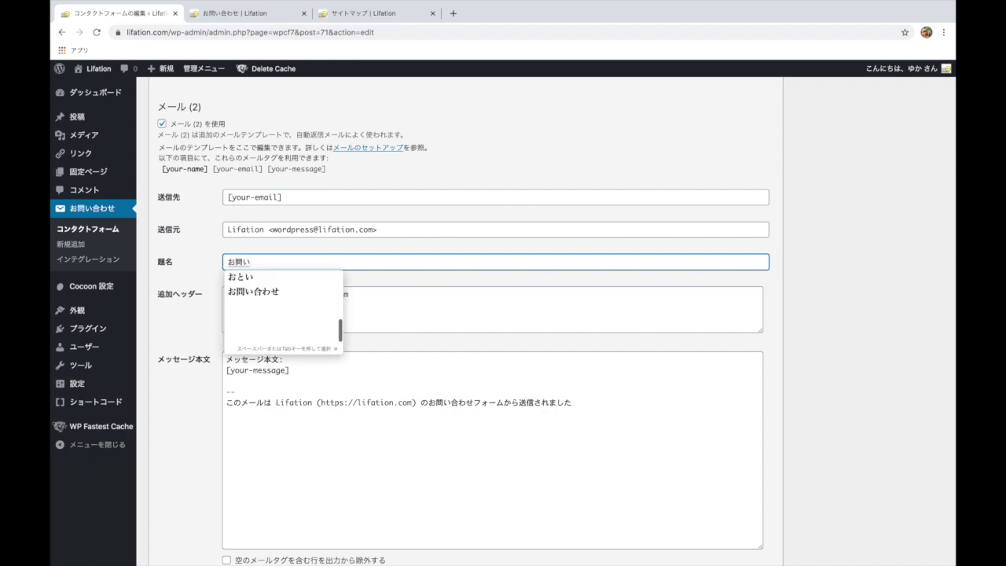
text(合わせあり)
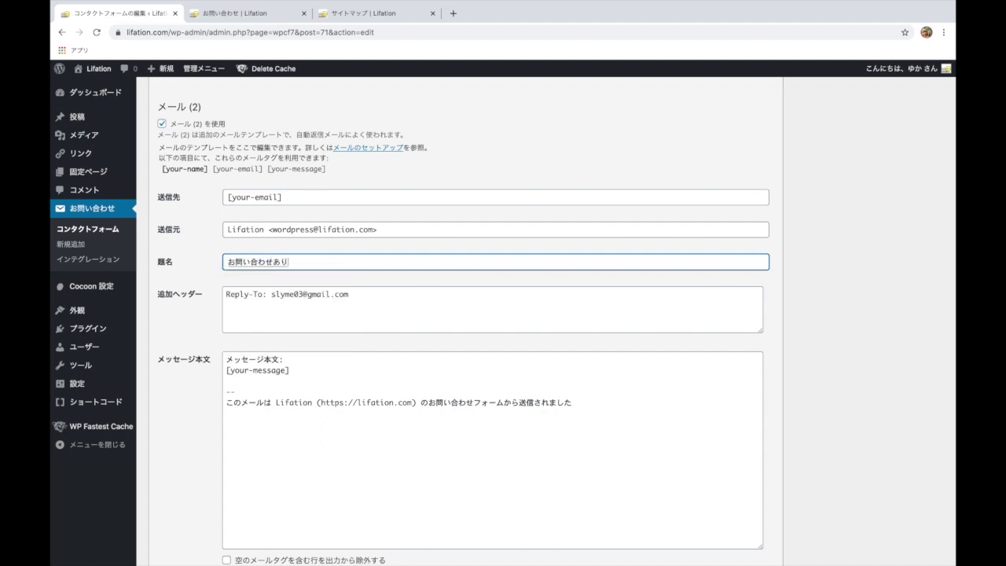
text(がとうございます。)
drag(230, 264, 368, 260)
Insert two blank lines at the start of the メール (2) message body, above メッセージ本文:.
scroll(295, 293, down, 2)
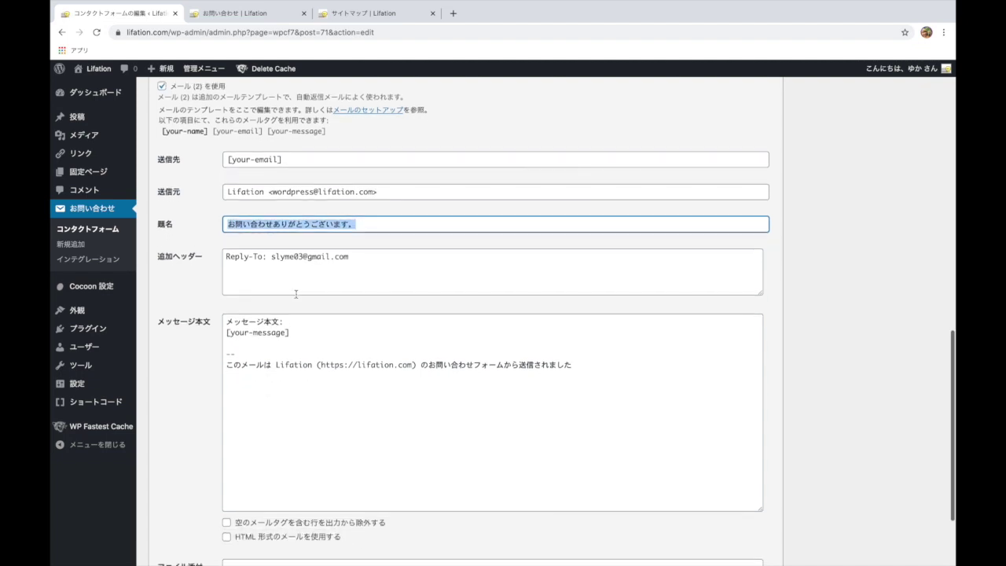
scroll(293, 236, down, 2)
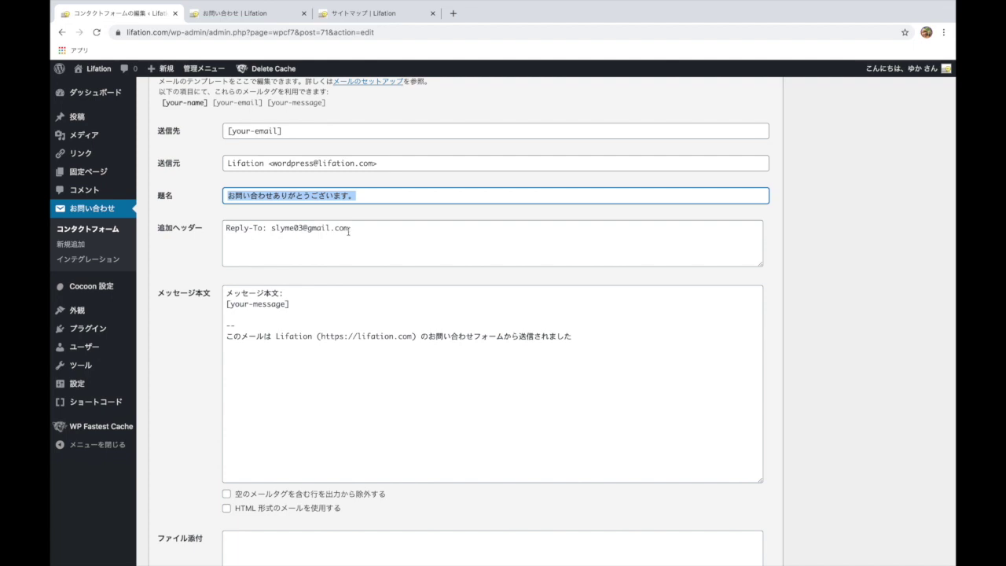
scroll(348, 230, down, 2)
click(225, 222)
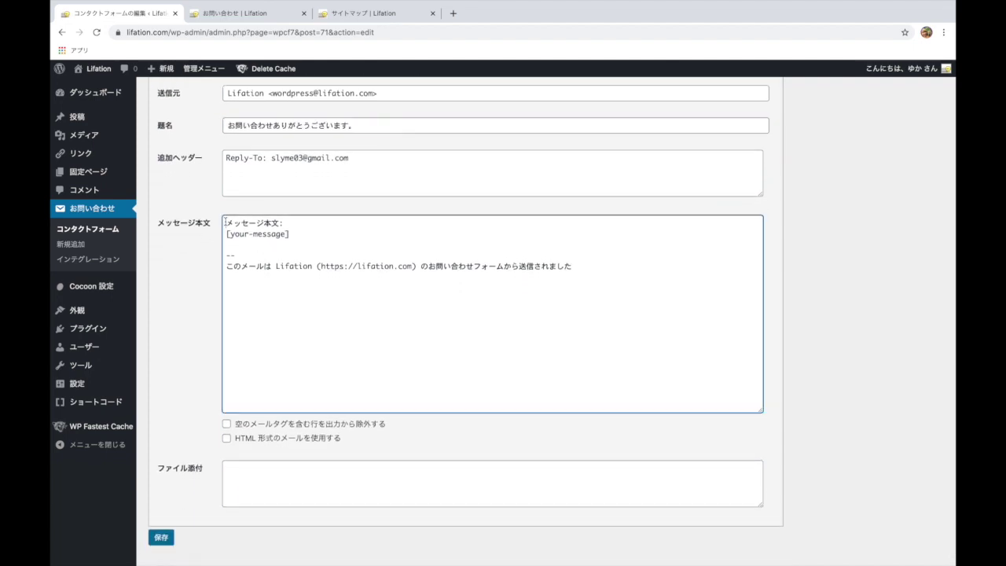
key(Return)
key(Return)
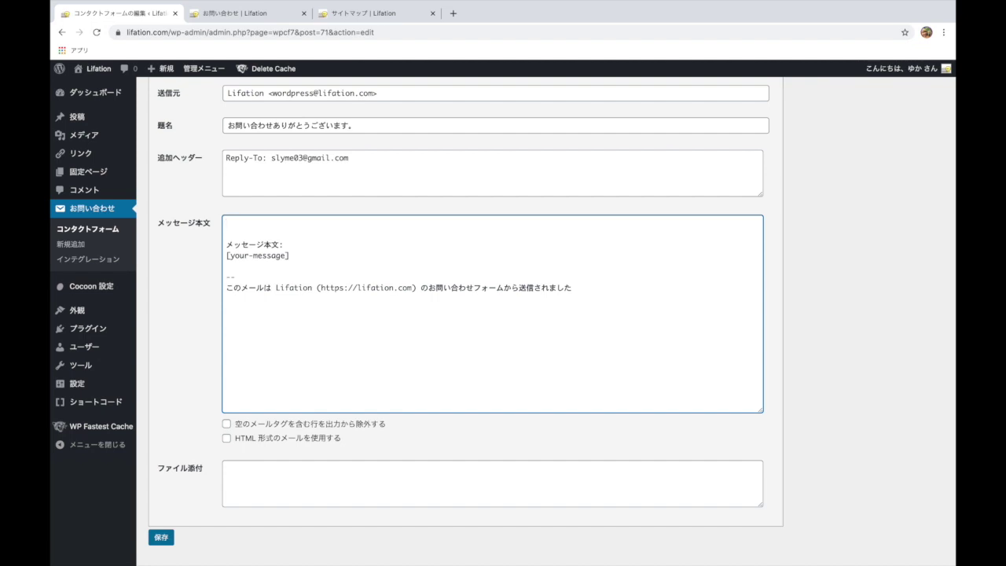
Copy the [your-name] mail tag into the first line of the メール (2) message body and add さま after it.
scroll(495, 314, up, 3)
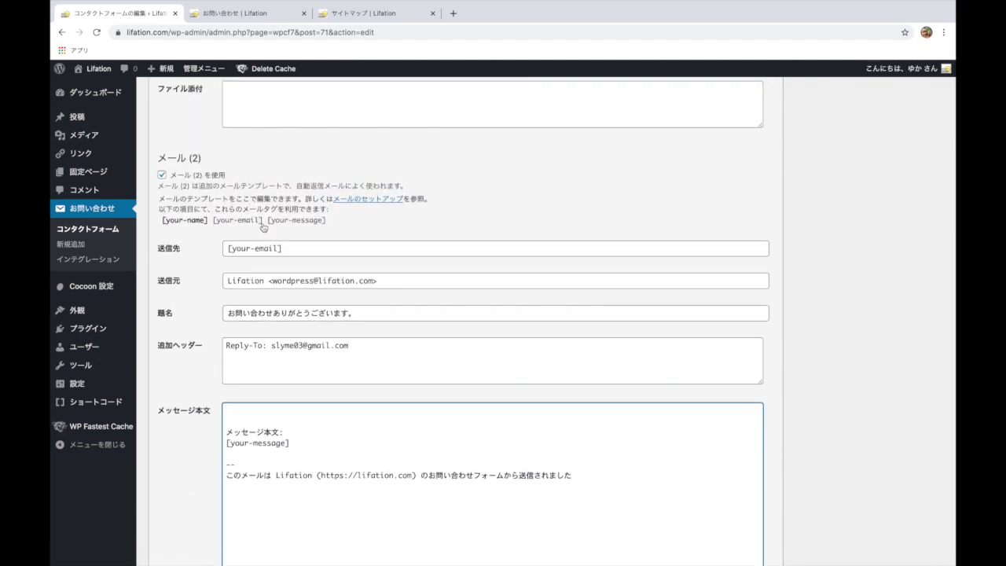
drag(209, 223, 161, 223)
key(ctrl+c)
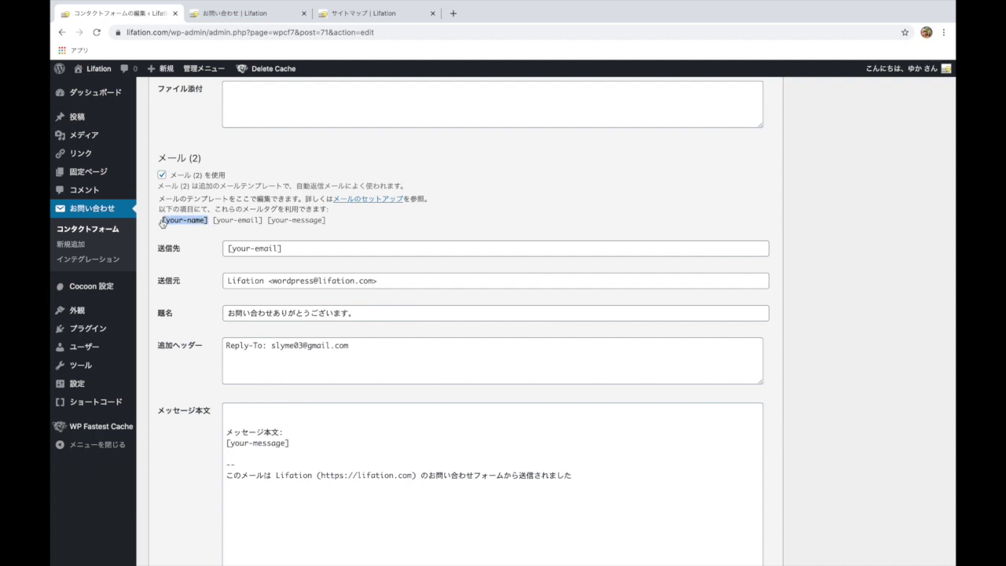
click(241, 410)
key(ctrl+v)
text(さm)
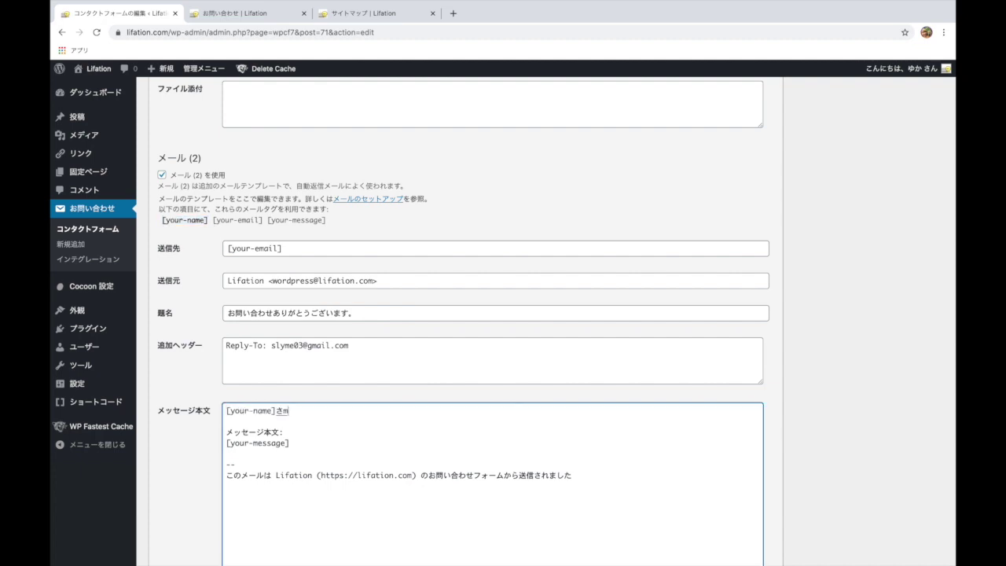
text(a)
key(Return)
Add the line この度はお問い合わせありがとうございます。 below the salutation in the メール (2) message body, with blank lines around it.
key(Return)
key(Return)
text(この度はお問い合わせありがとうご)
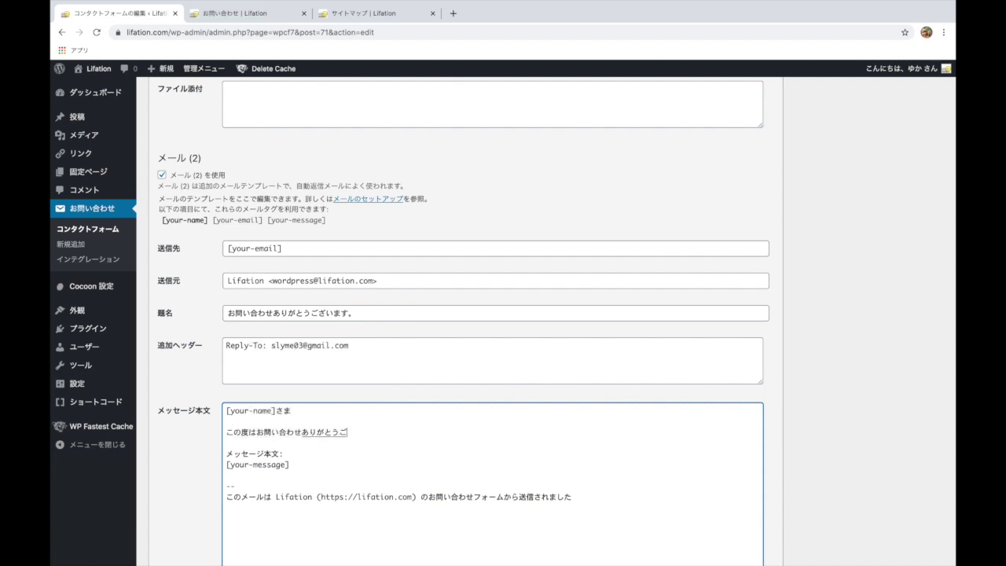
text(ざいます。)
key(Return)
key(Return)
key(Return)
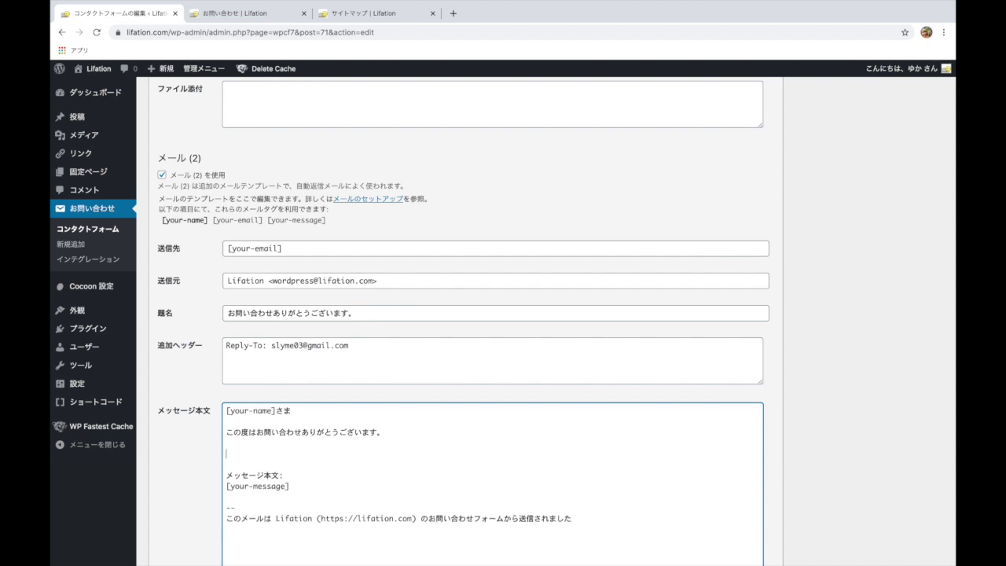
Add the line お返事は２４時間以内にお送りします。 below the thank-you sentence in the メール (2) message body.
text(お返事は２４時間以内に)
key(Return)
text(お送りします)
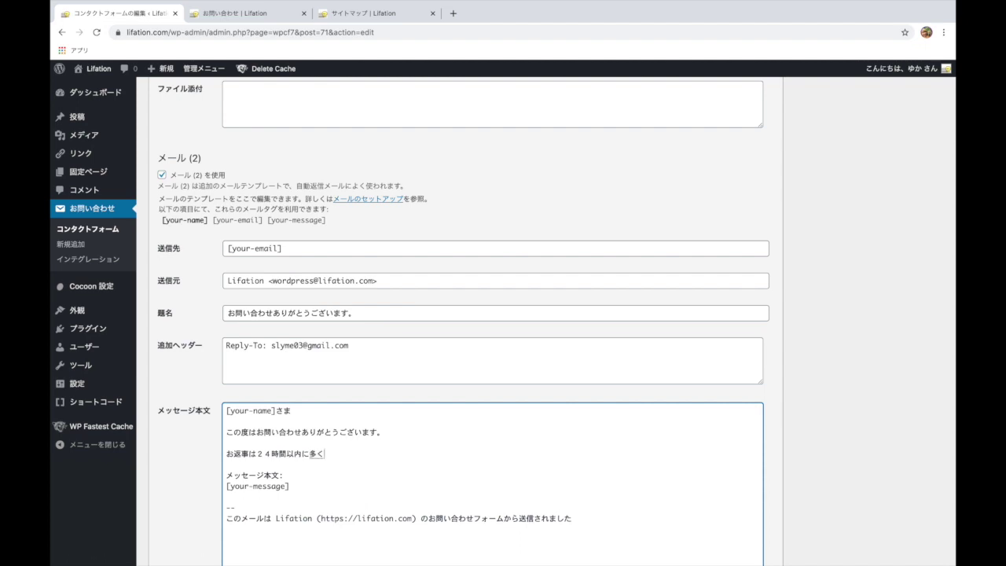
text(。)
key(Return)
key(Return)
scroll(346, 395, down, 2)
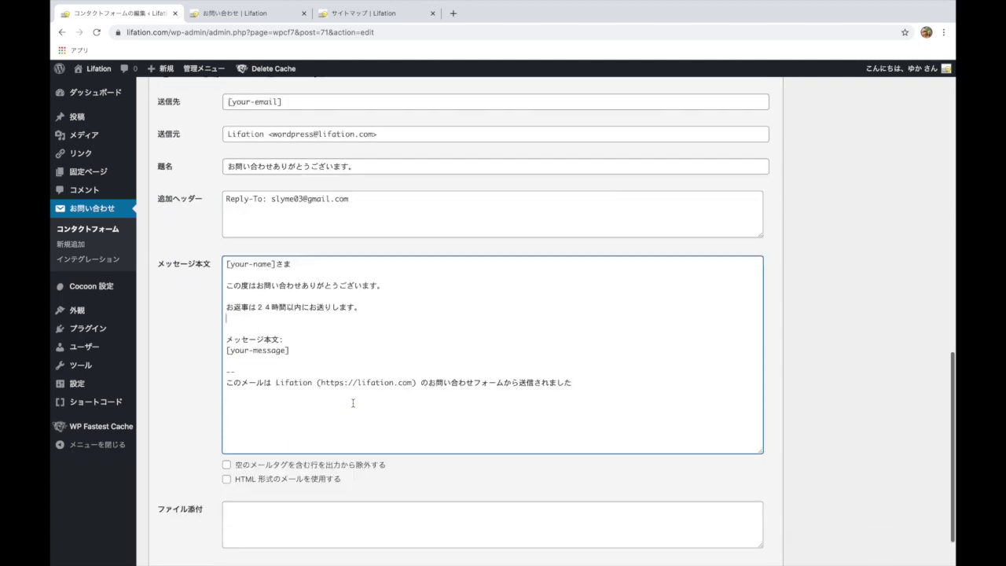
Add 以下がお問い合わせ内容になります。 above メッセージ本文: in the メール (2) body, set off from the reply-time sentence by extra blank lines.
key(Return)
text(いかが)
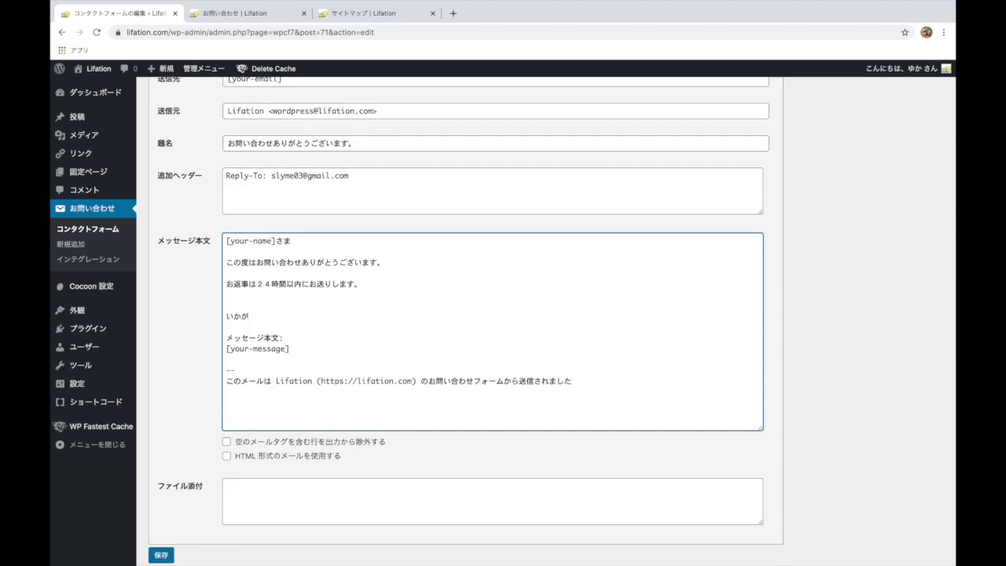
text(下がお問いあ)
text(わせ内容にな)
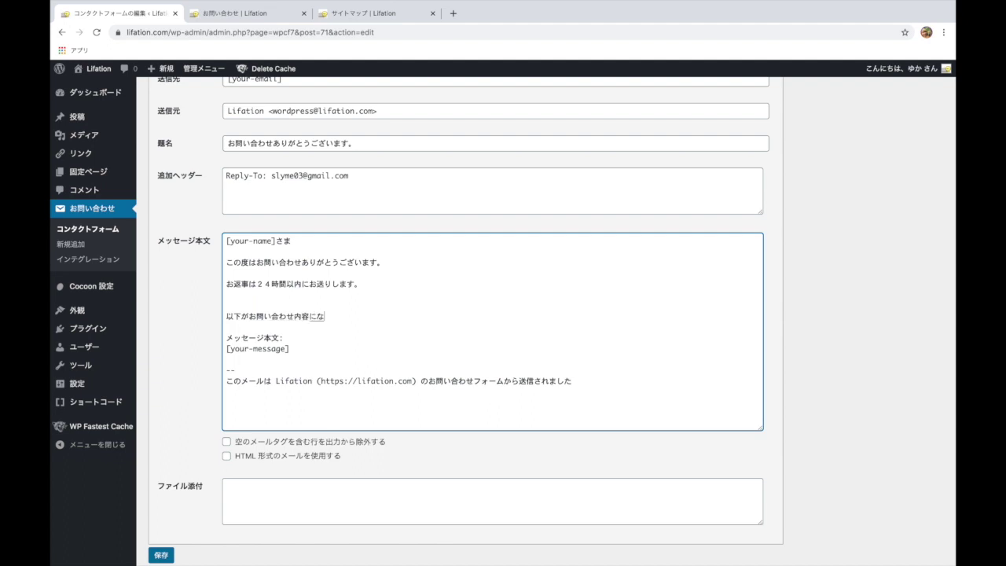
text(ります。)
key(Return)
click(334, 301)
key(Return)
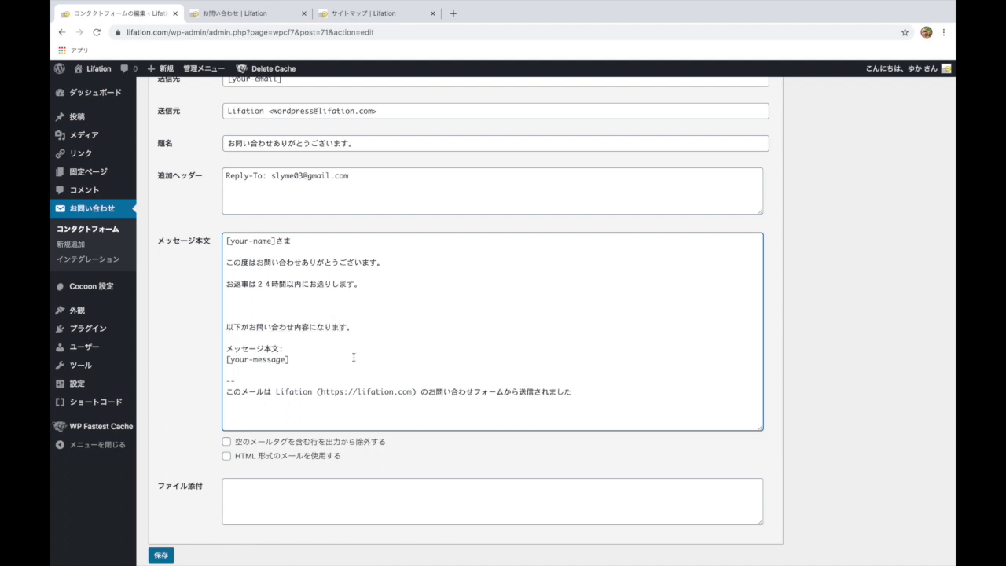
Review the メール (2) auto-reply template, including its 送信先, message body and 追加ヘッダー fields.
scroll(354, 357, down, 1)
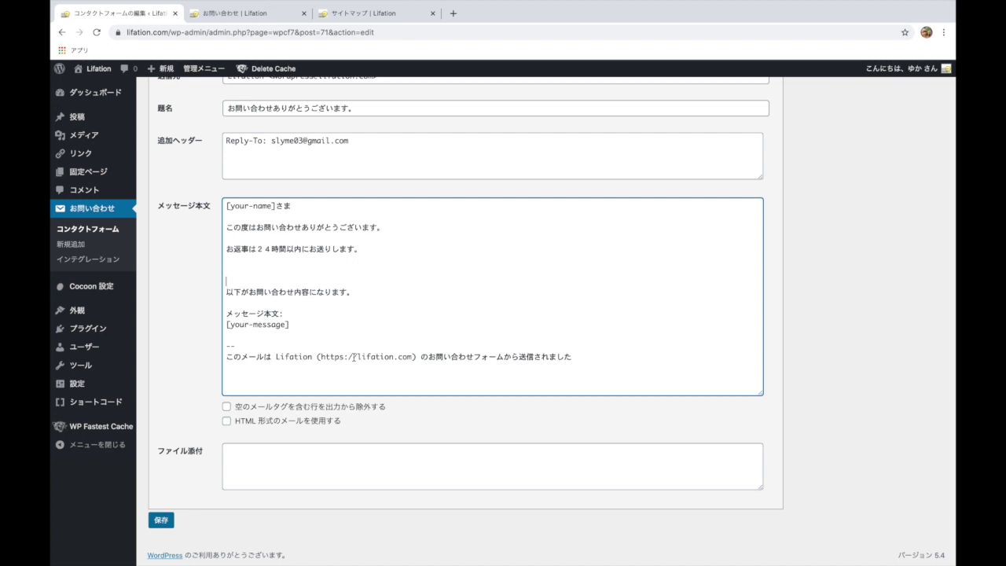
scroll(382, 300, up, 1)
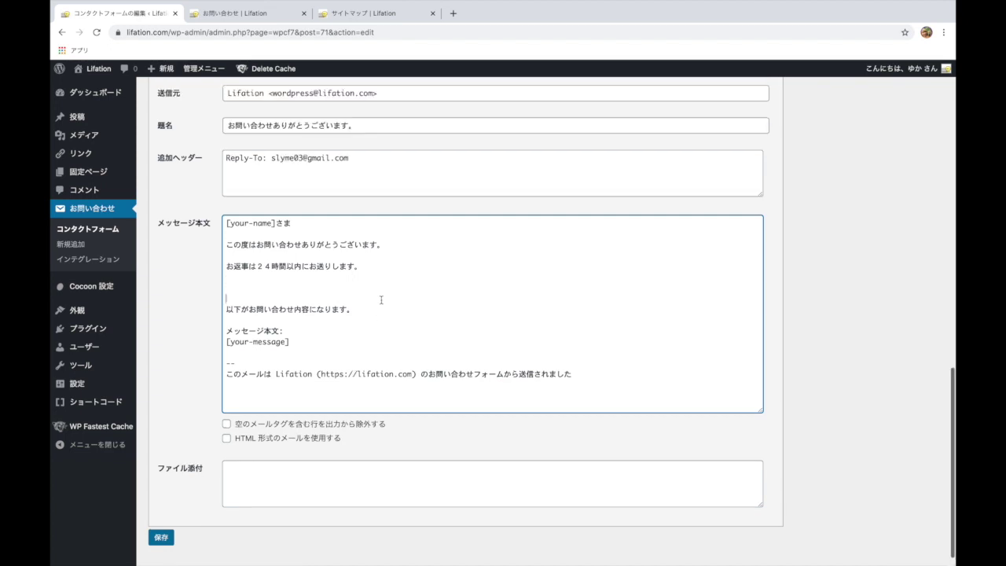
scroll(335, 342, up, 2)
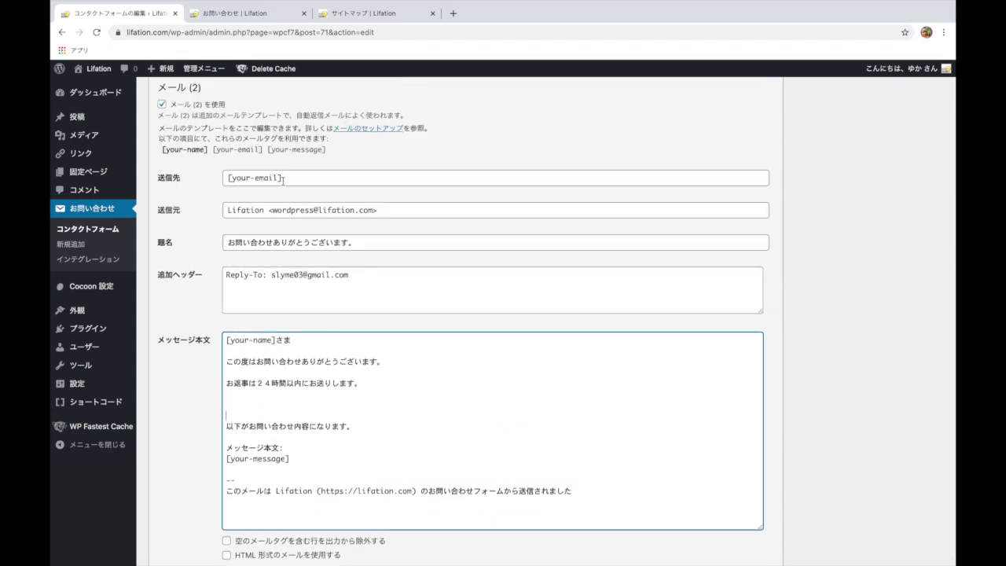
scroll(274, 294, down, 1)
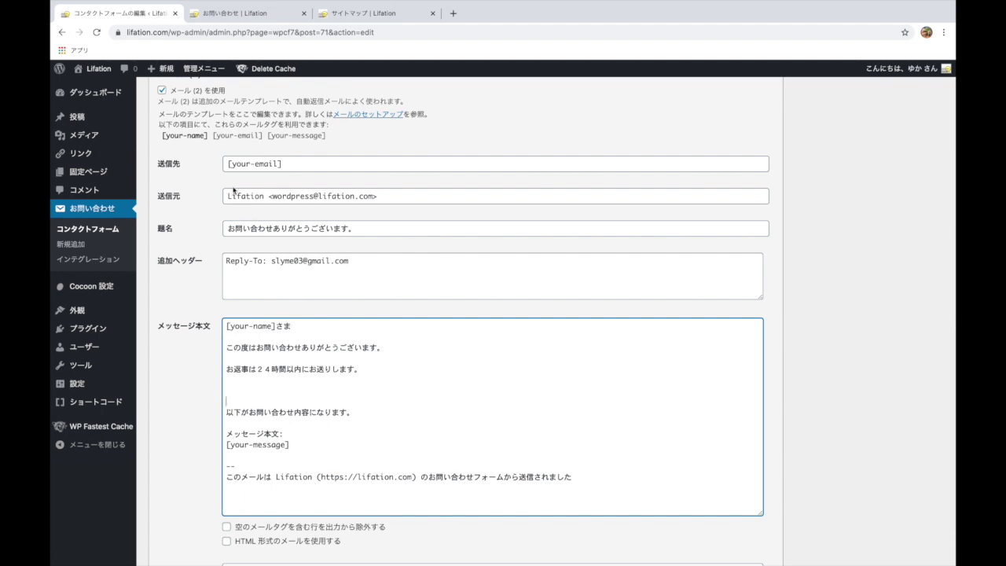
drag(224, 326, 568, 470)
click(425, 450)
scroll(355, 400, up, 1)
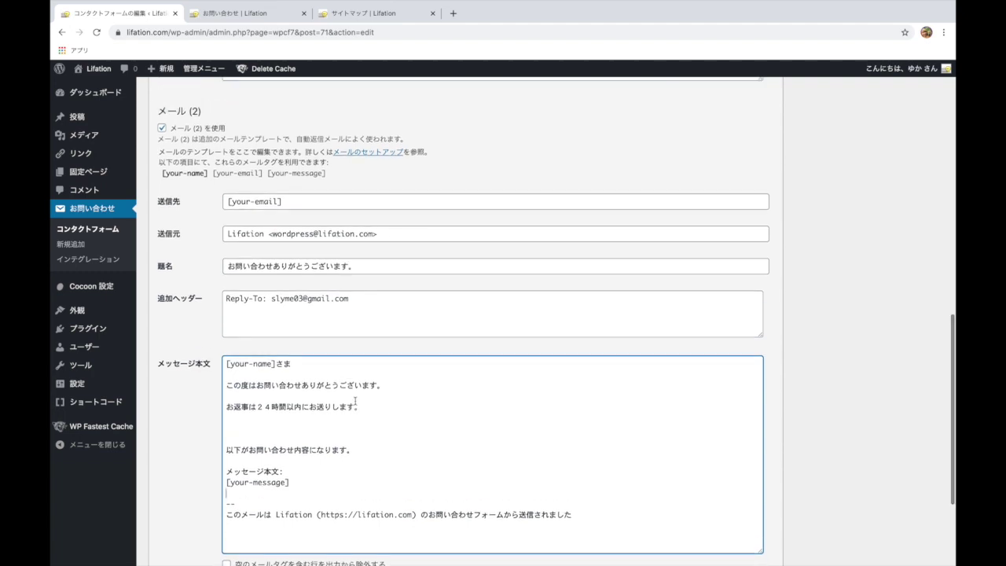
scroll(322, 345, up, 1)
click(324, 343)
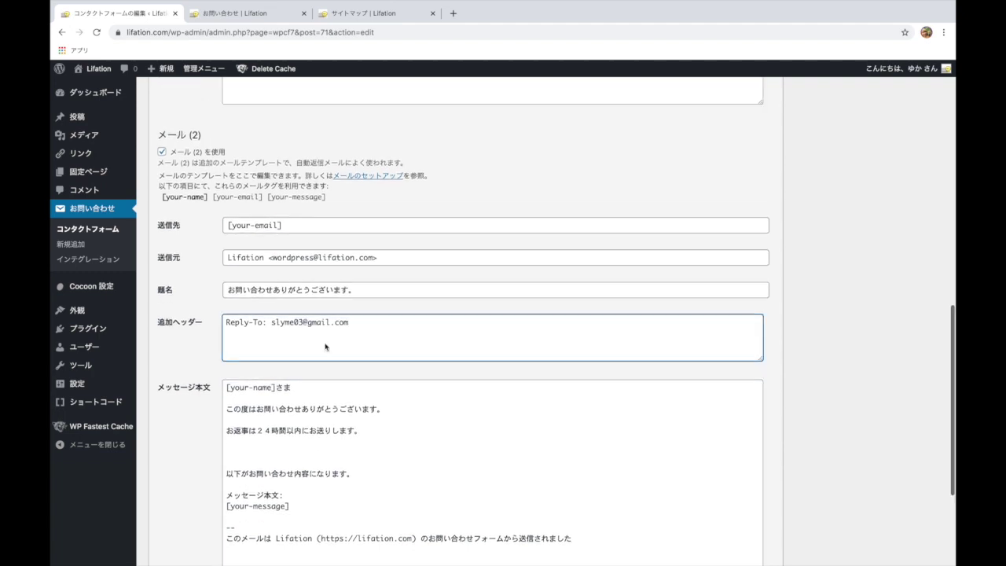
Examine the first メール template's mail tags, message body and 送信先 address for comparison with the auto-reply.
scroll(324, 343, up, 3)
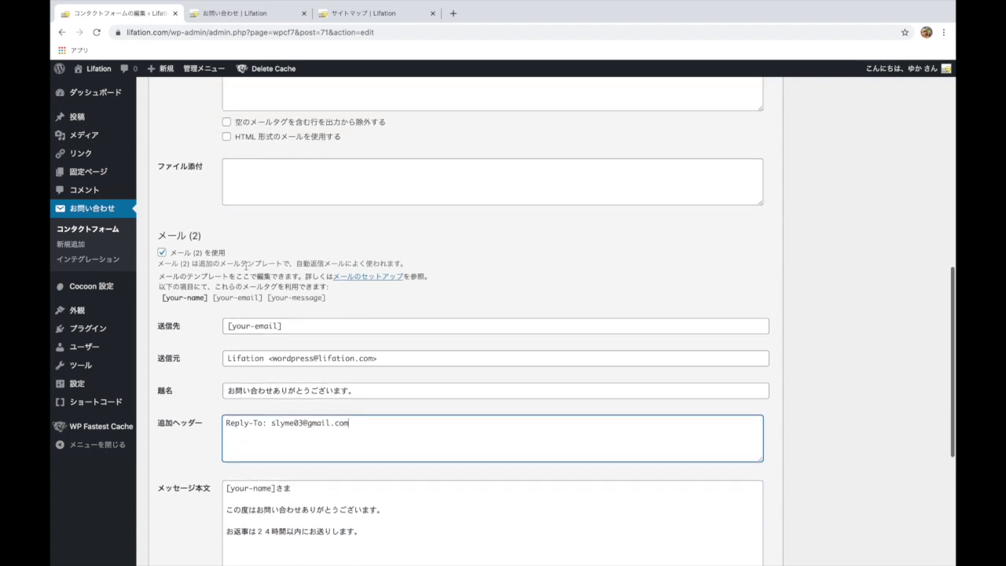
scroll(252, 374, up, 3)
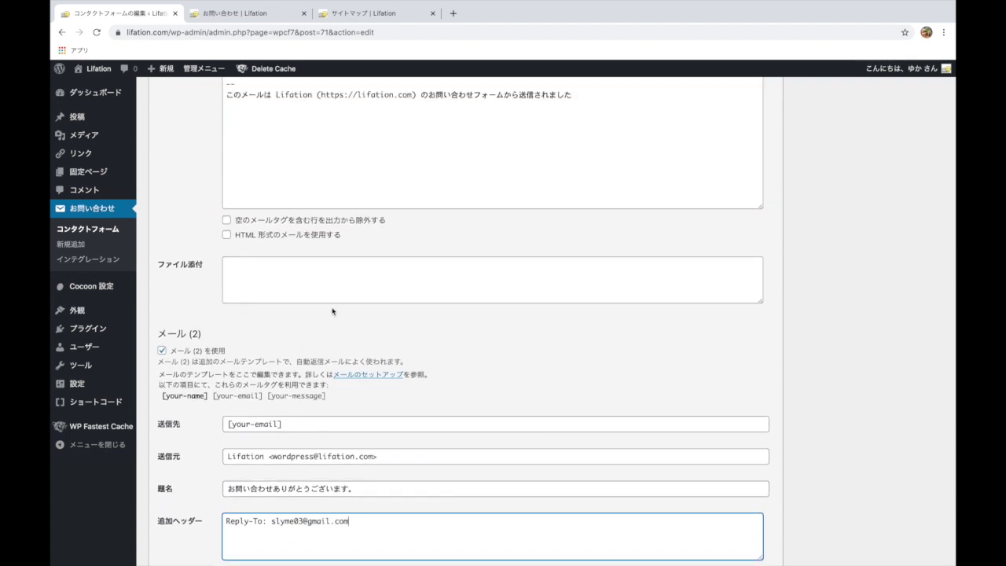
scroll(332, 308, up, 4)
scroll(307, 330, up, 5)
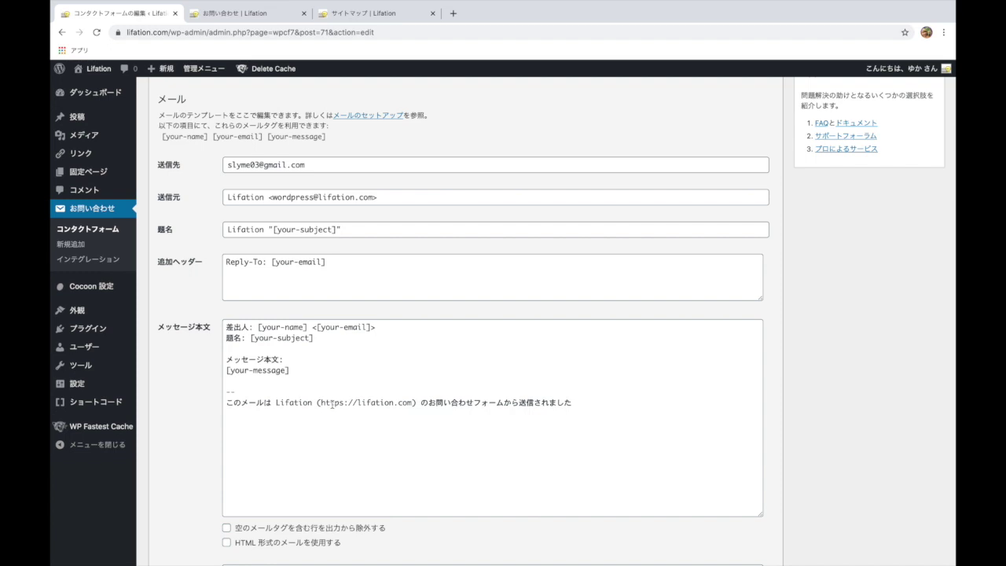
scroll(331, 403, up, 1)
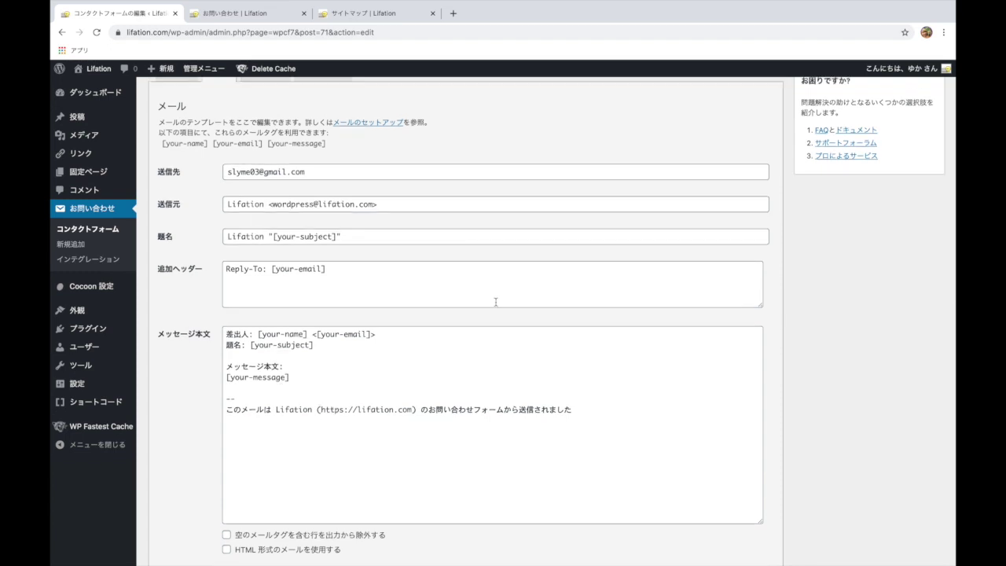
scroll(235, 442, up, 4)
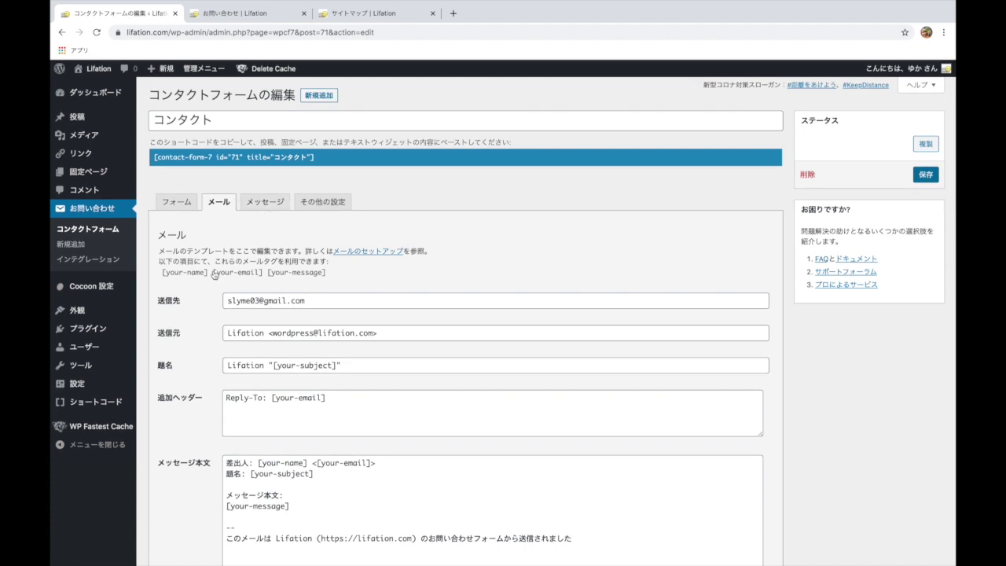
scroll(188, 310, down, 5)
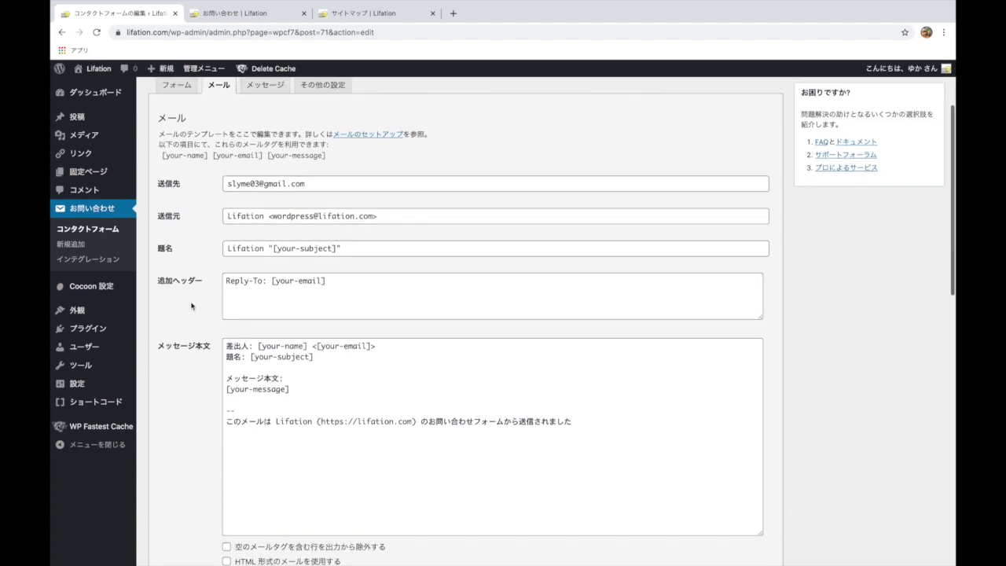
scroll(301, 269, down, 2)
drag(226, 267, 619, 384)
scroll(297, 289, up, 2)
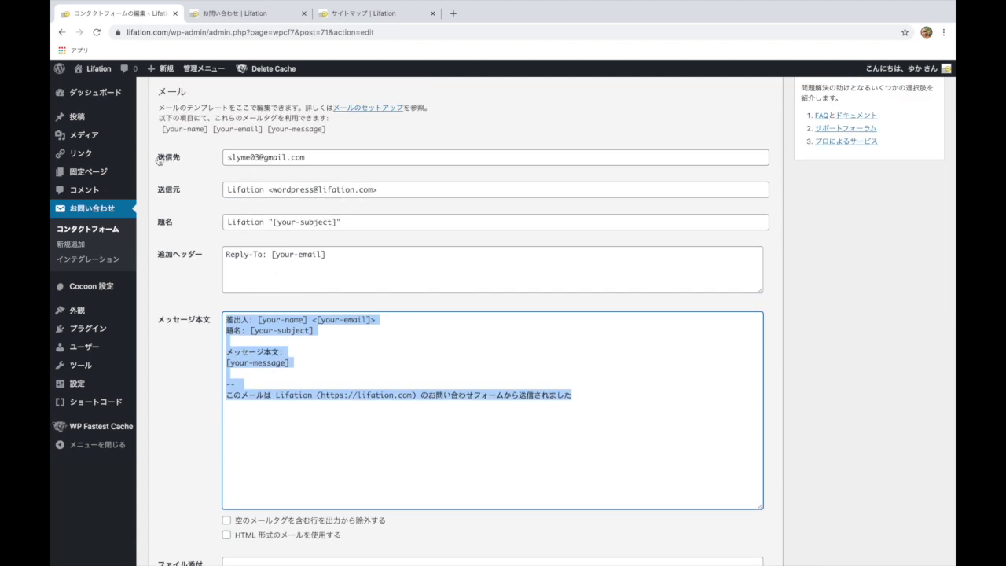
drag(306, 157, 224, 154)
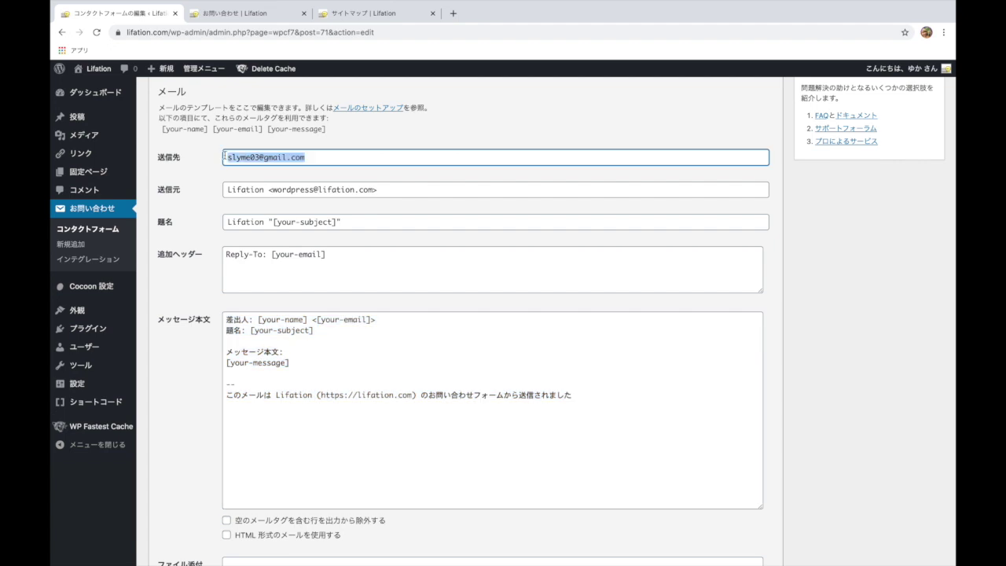
click(196, 263)
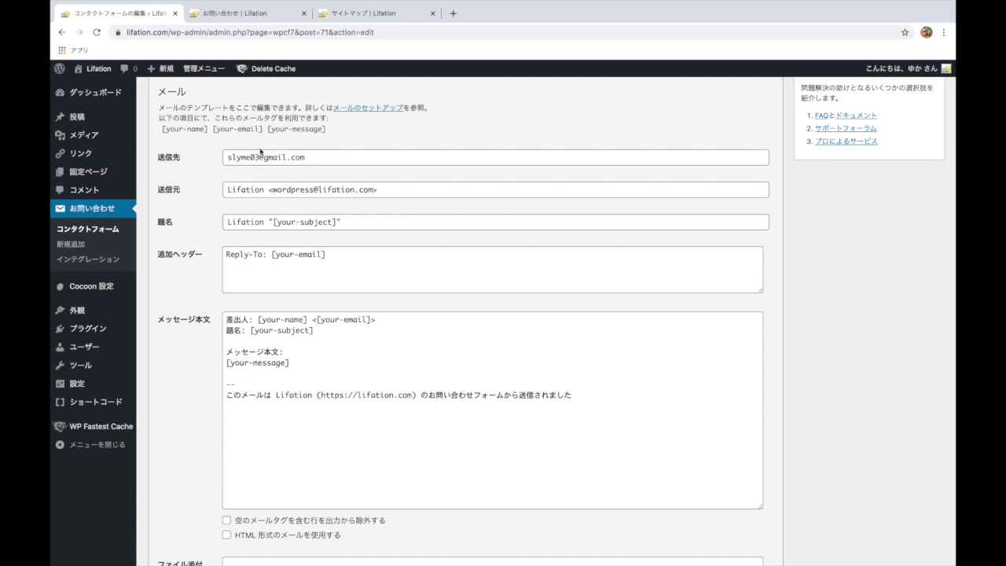
Save the コンタクト form with its メール (2) auto-reply settings.
scroll(194, 325, down, 7)
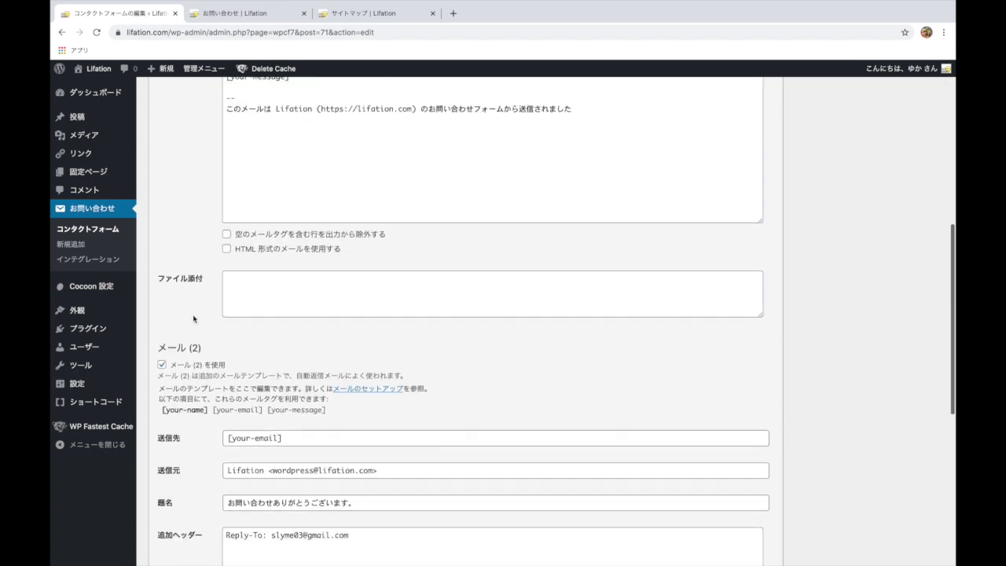
scroll(187, 460, down, 3)
click(161, 518)
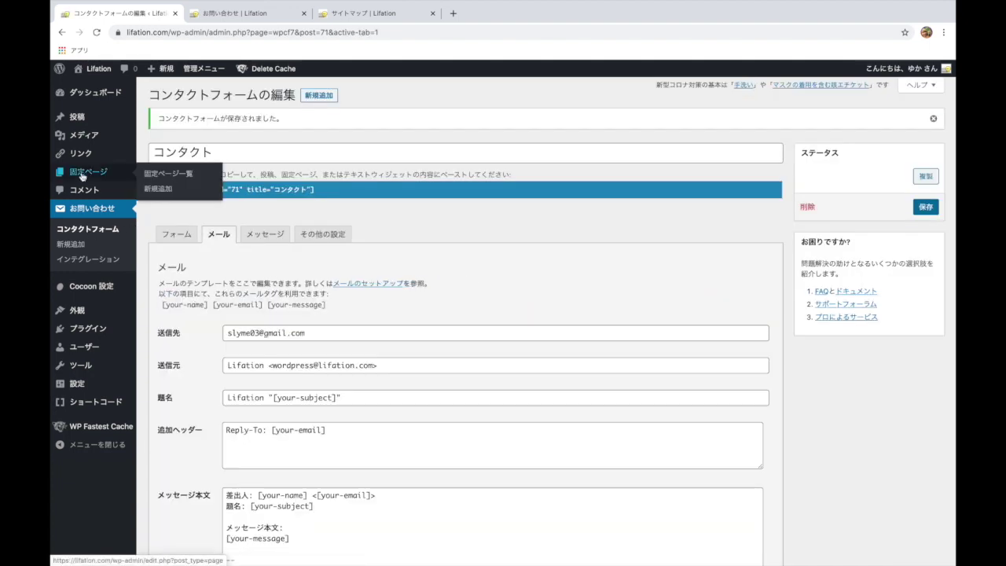
Examine the お問い合わせ page preview, checking the form's name, e-mail address and message fields.
click(252, 16)
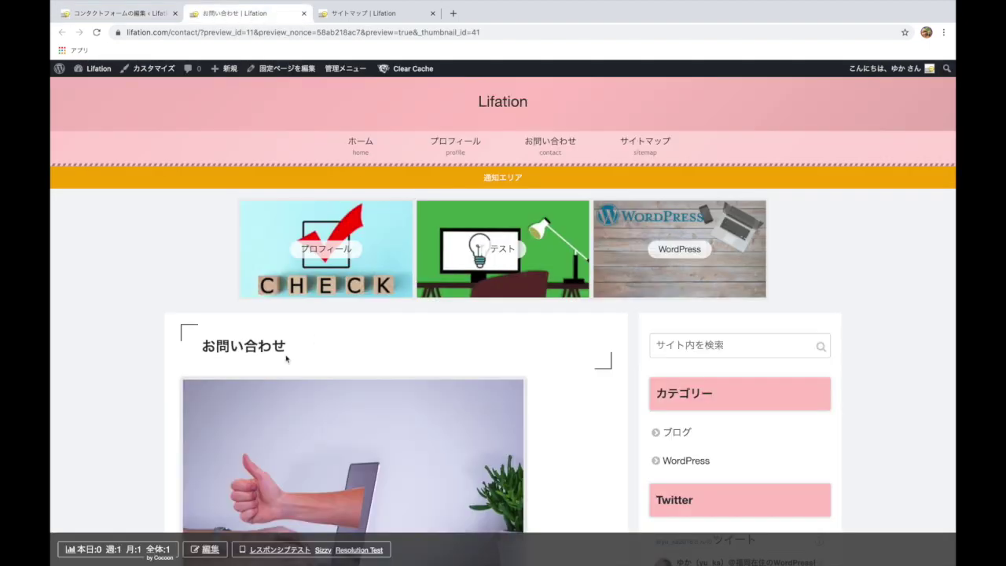
scroll(285, 355, down, 4)
scroll(285, 354, down, 5)
click(217, 206)
click(219, 256)
click(209, 355)
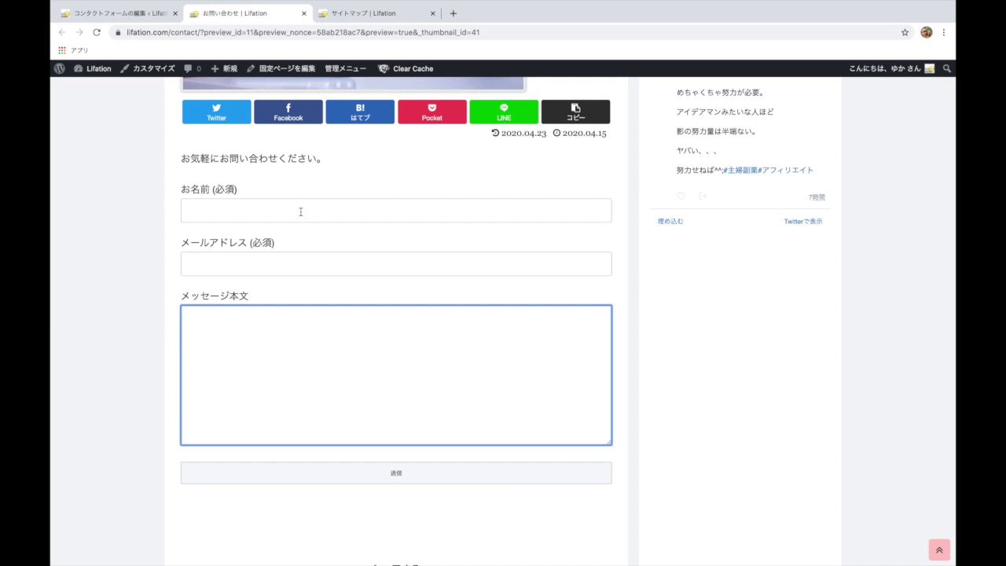
scroll(300, 211, up, 1)
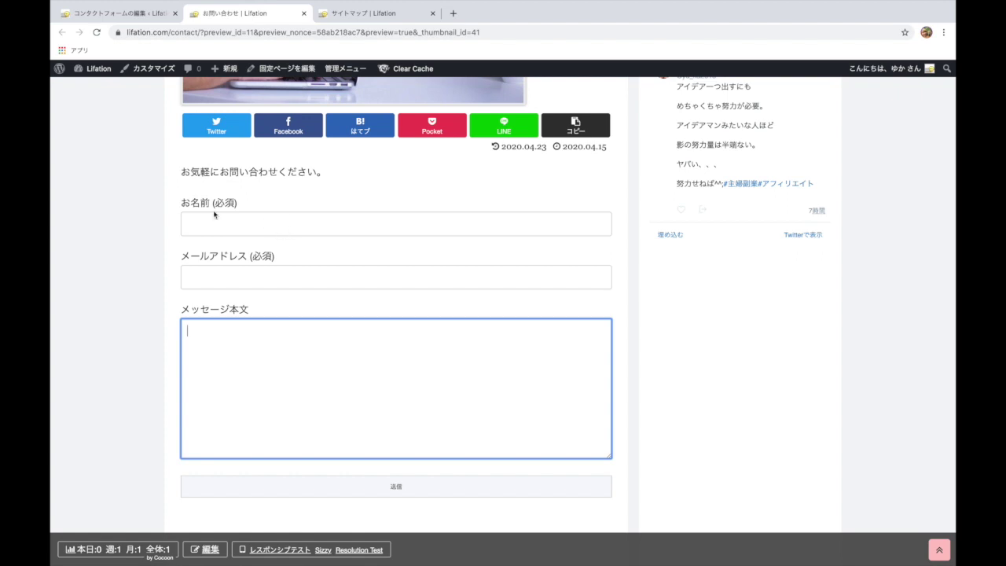
scroll(130, 211, up, 3)
scroll(129, 212, up, 10)
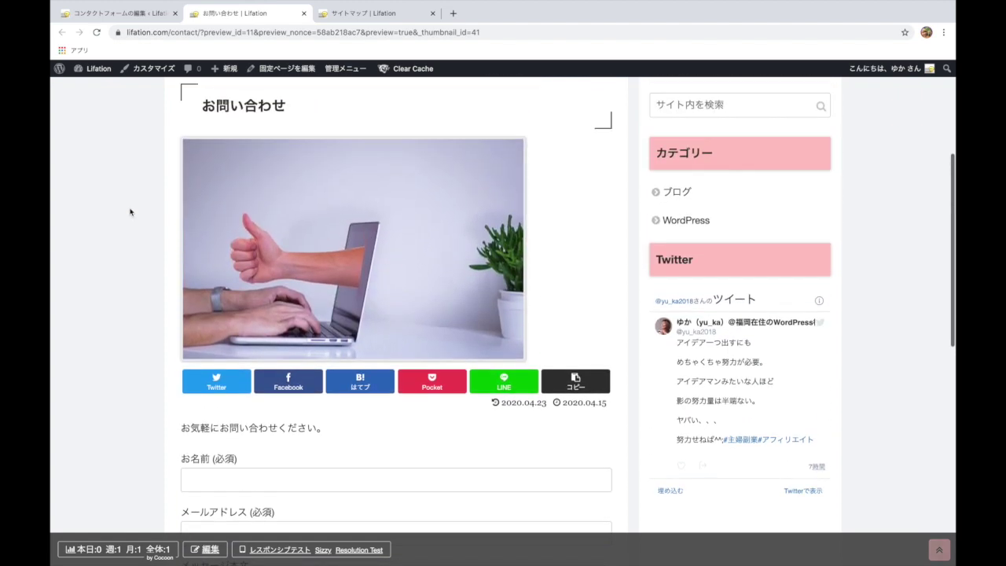